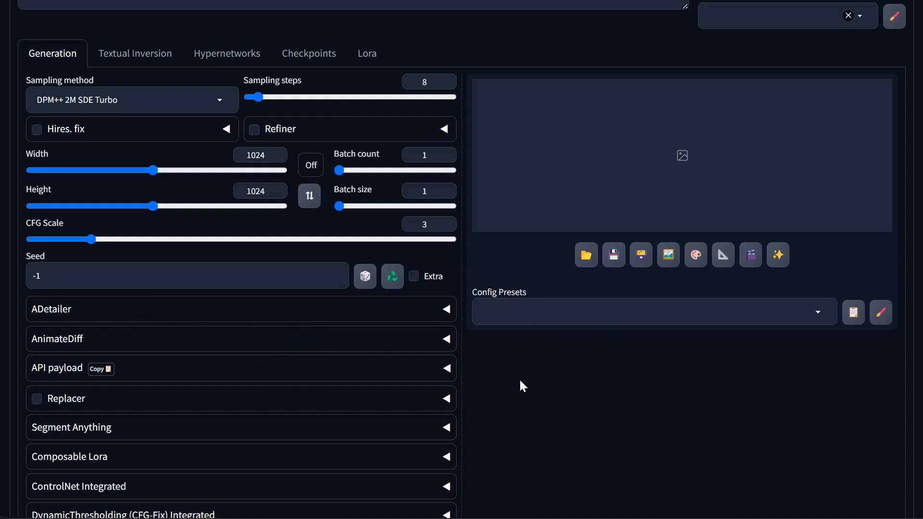
Open the extension manager and view the list of available extensions.
scroll(523, 385, up, 5)
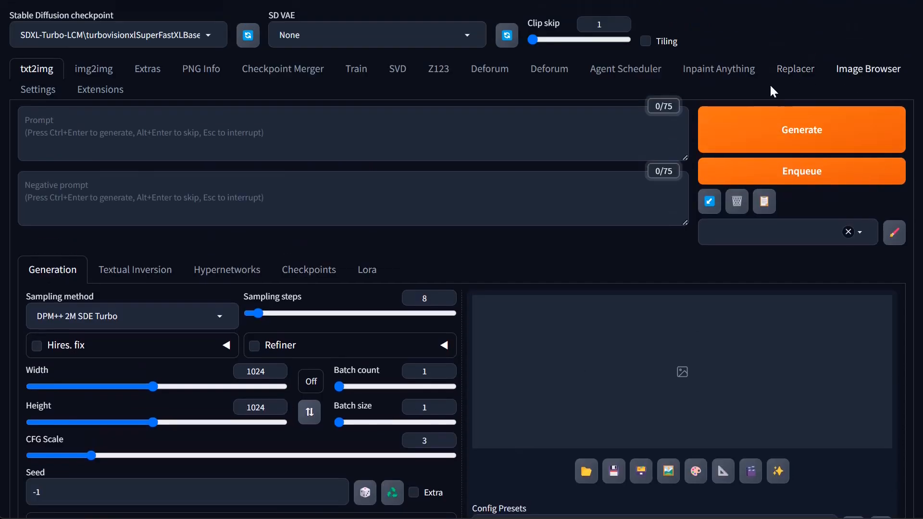
click(91, 90)
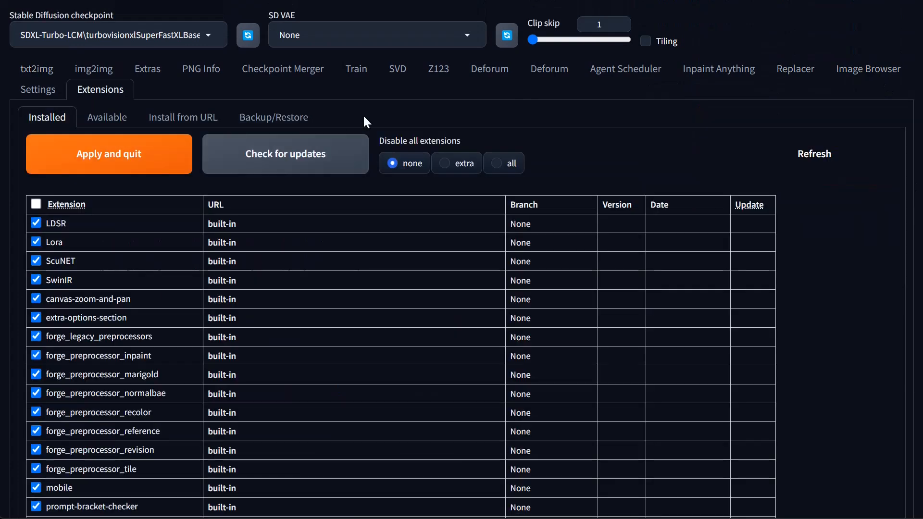
click(91, 121)
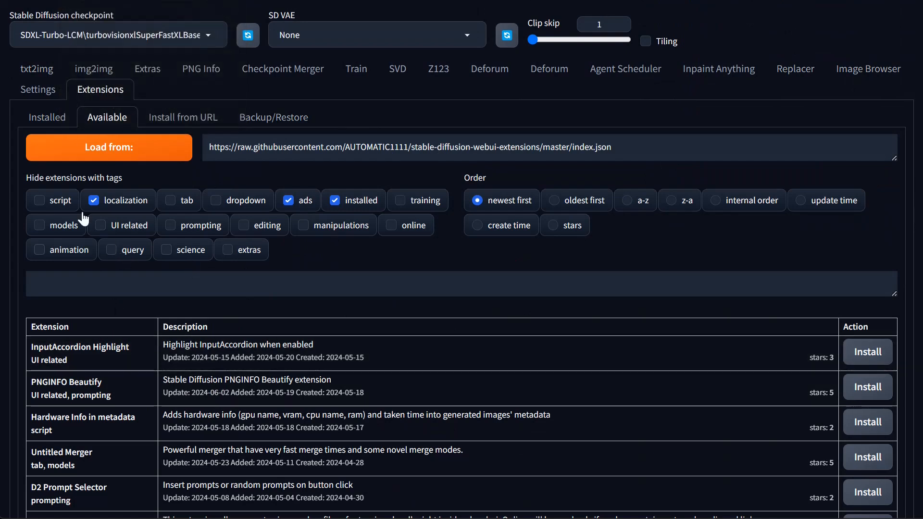
Find adetailer among the installed extensions, then open its GitHub repository and display the HTTPS clone URL.
click(49, 126)
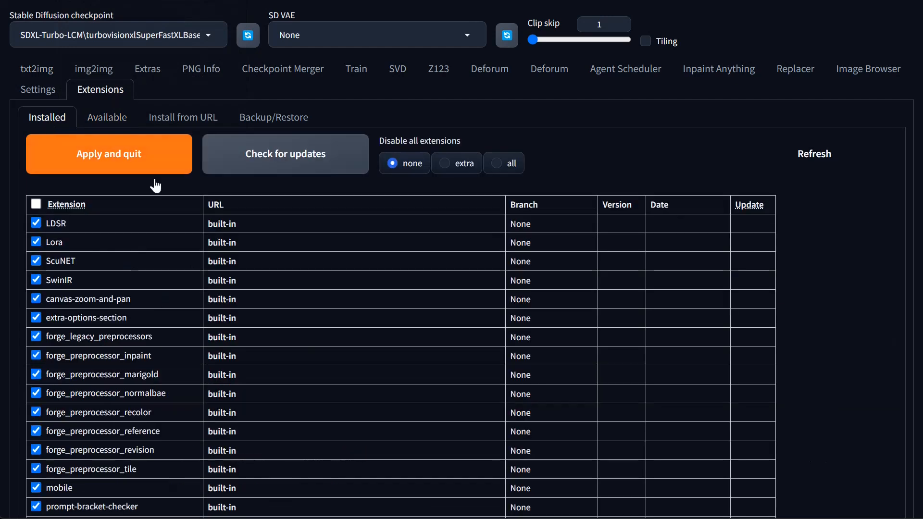
scroll(208, 394, down, 7)
scroll(171, 408, down, 5)
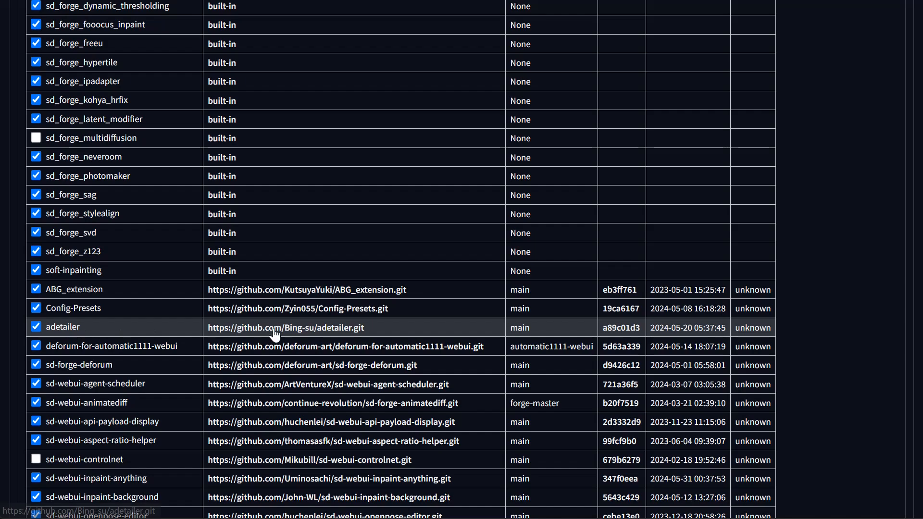
click(307, 327)
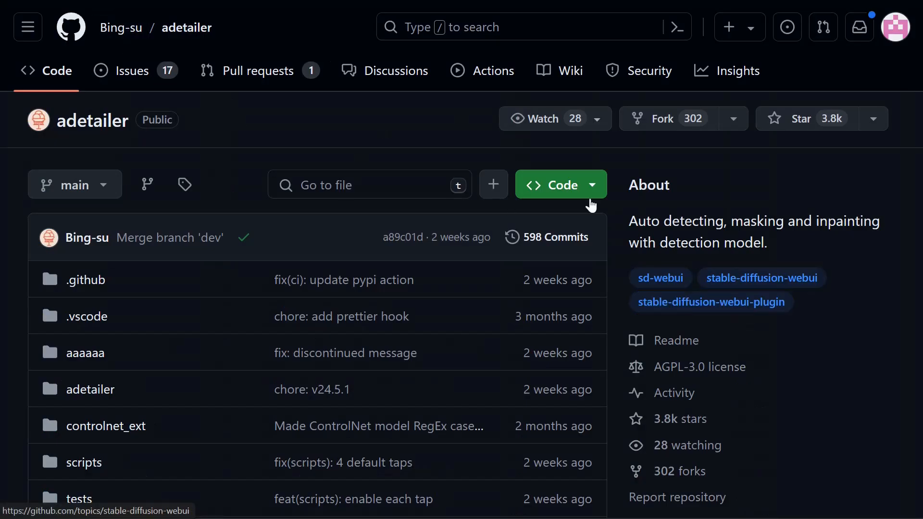
click(600, 197)
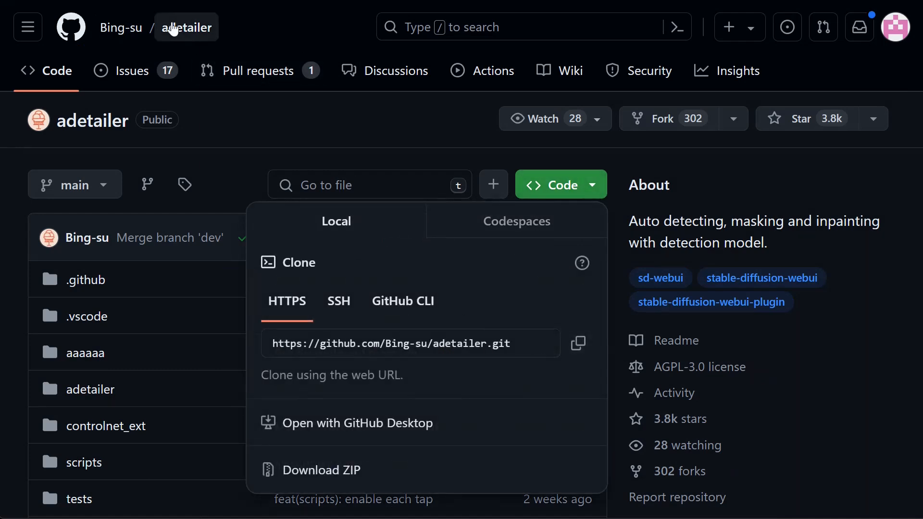
Return to the Stable Diffusion extension manager and open the form for installing an extension from a URL.
click(171, 1)
scroll(323, 289, up, 3)
scroll(322, 288, up, 10)
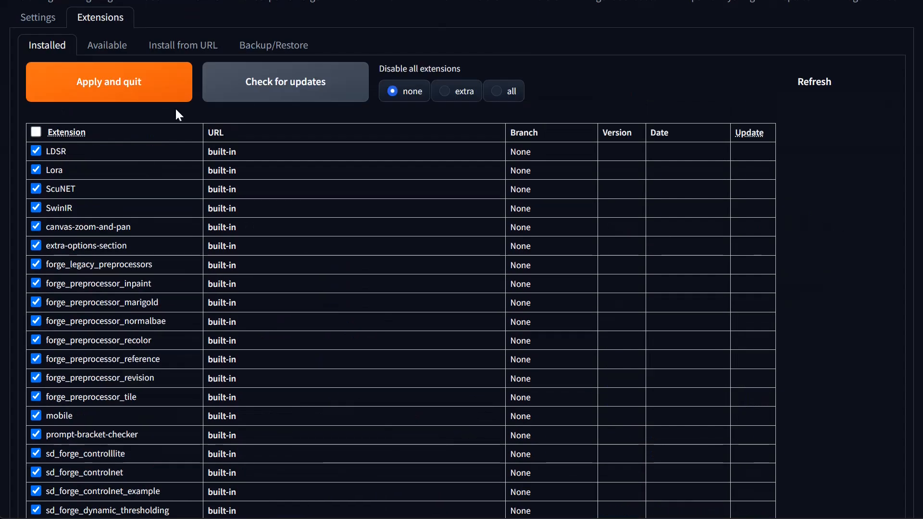
click(182, 119)
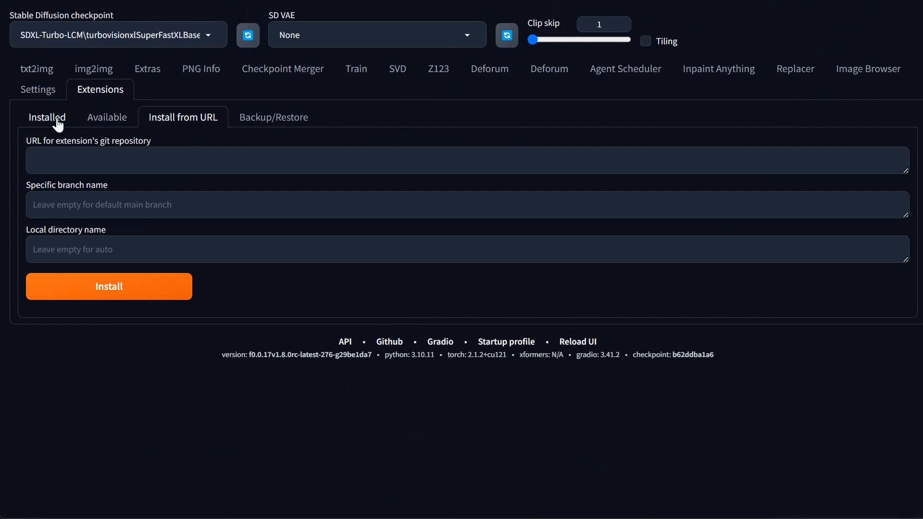
Return to the txt2img settings, expand the ADetailer section and enable ADetailer.
click(58, 76)
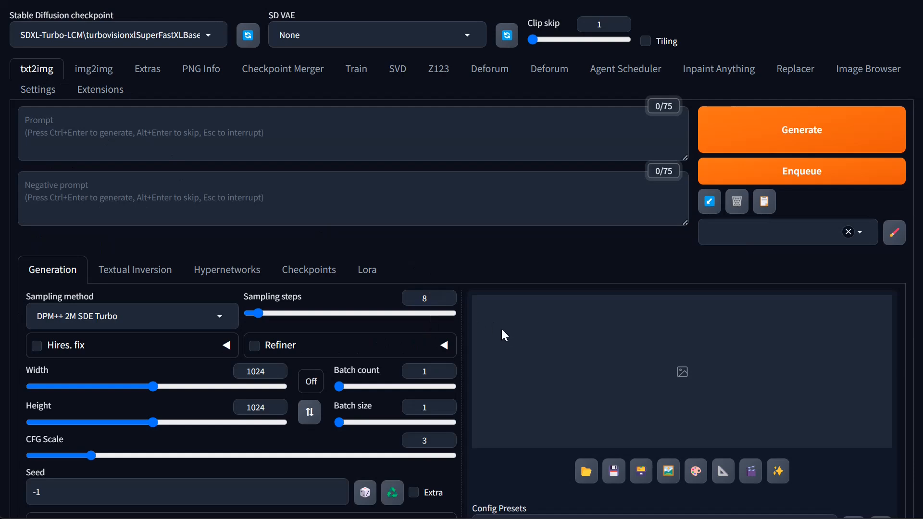
scroll(562, 369, down, 5)
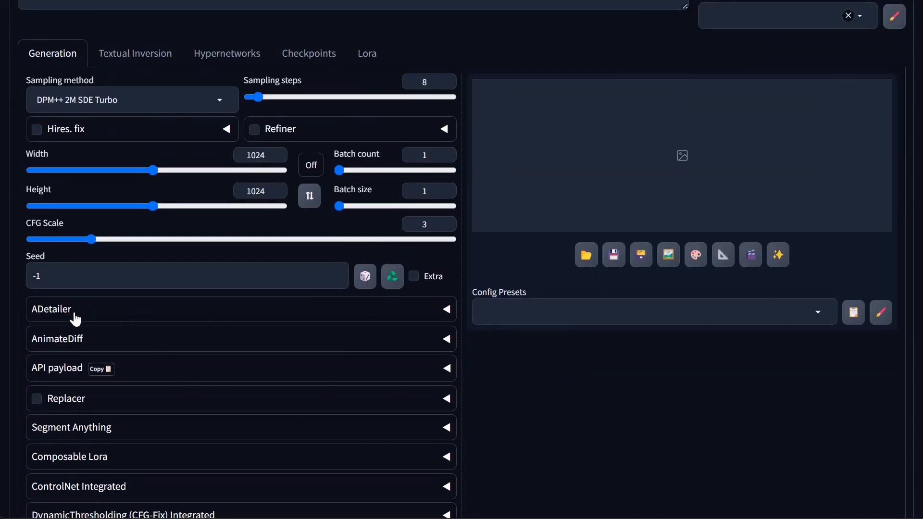
click(449, 313)
scroll(524, 459, down, 3)
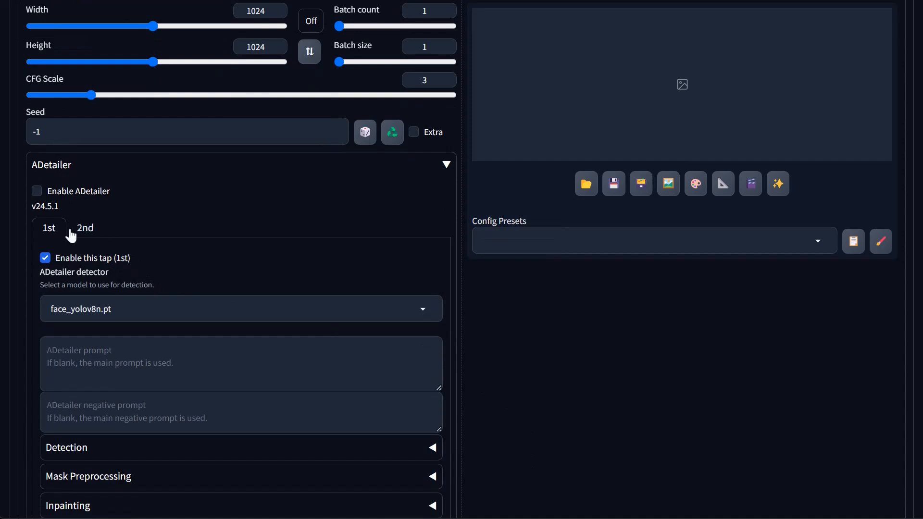
scroll(295, 274, down, 2)
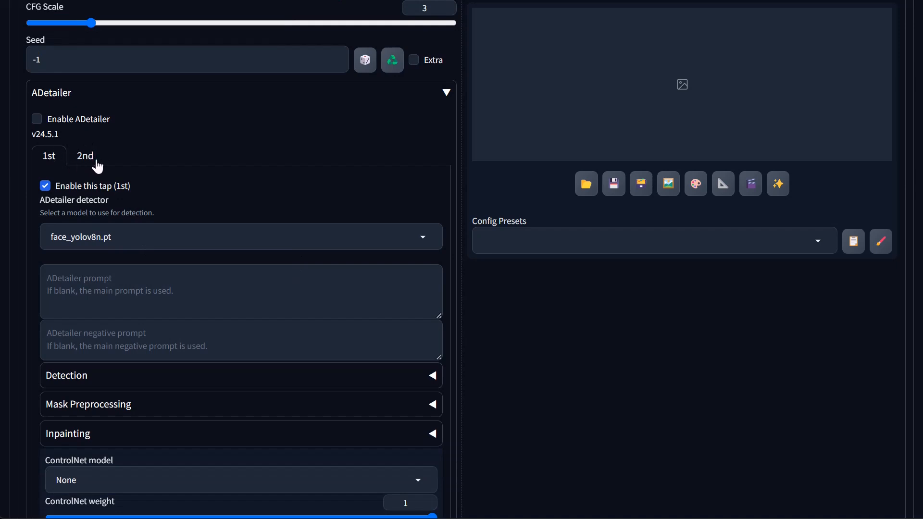
click(36, 119)
Review the detector models offered for ADetailer's first and second taps.
click(96, 236)
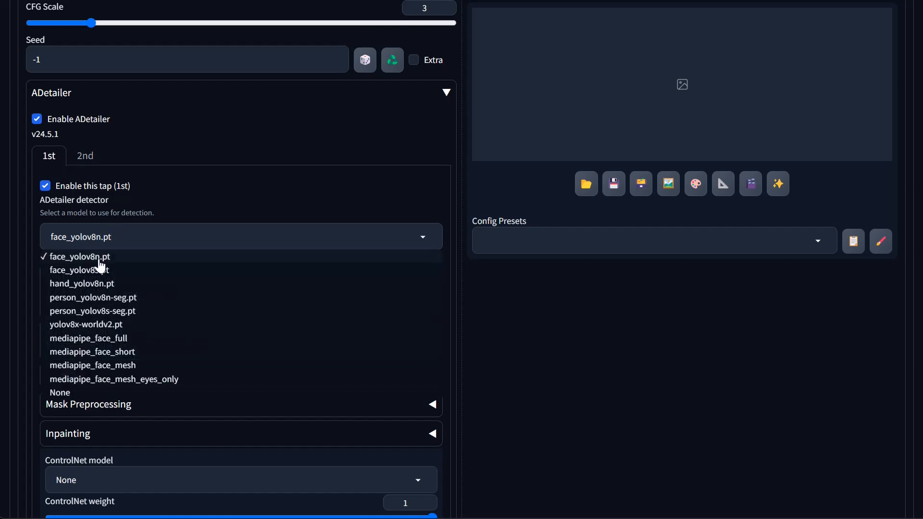
click(82, 156)
click(101, 235)
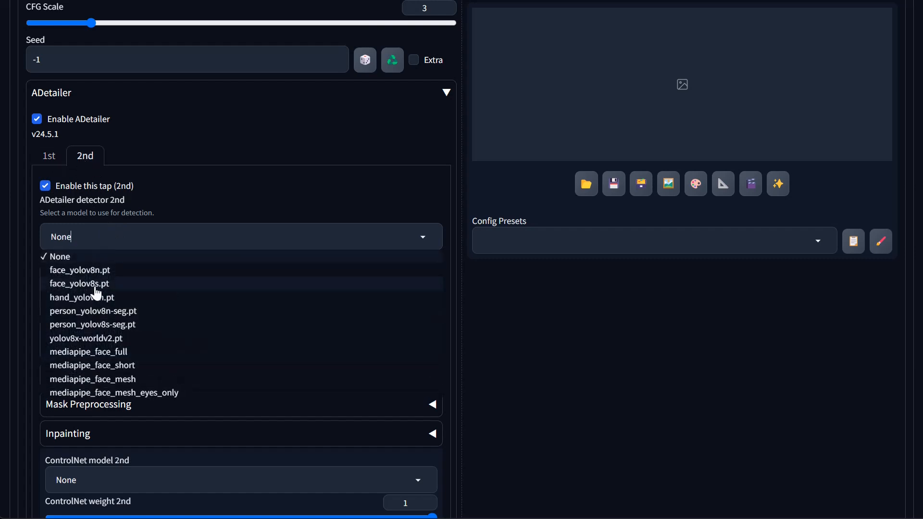
click(191, 142)
click(49, 155)
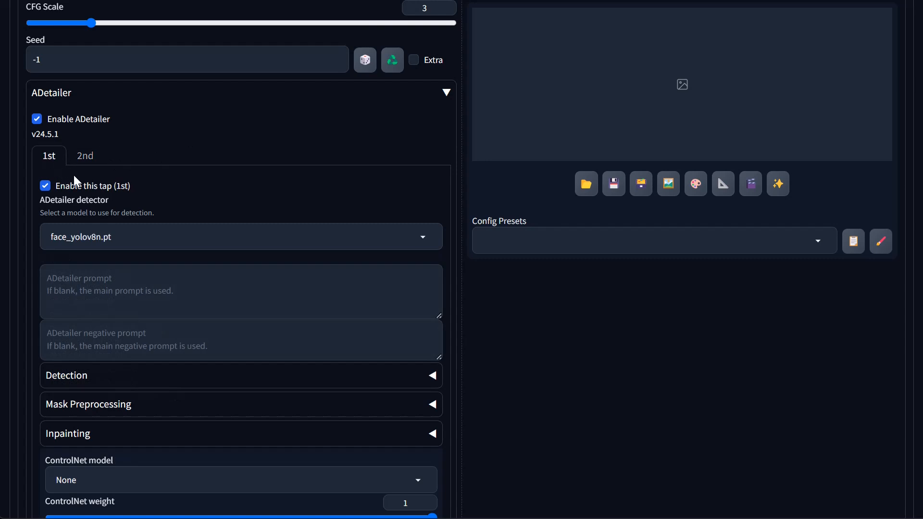
Set ADetailer's first detector to person_yolov8n-seg.pt and its second detector to face_yolov8n.pt.
click(116, 236)
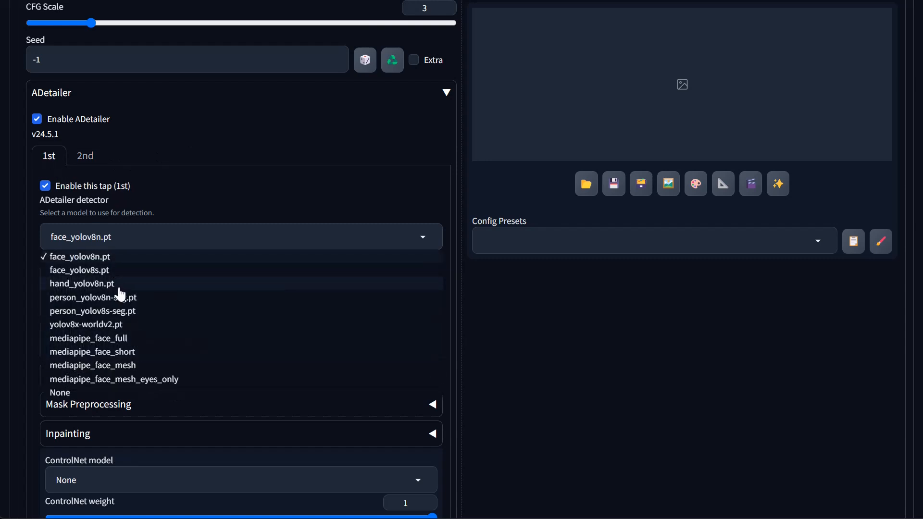
click(178, 310)
click(84, 158)
click(109, 236)
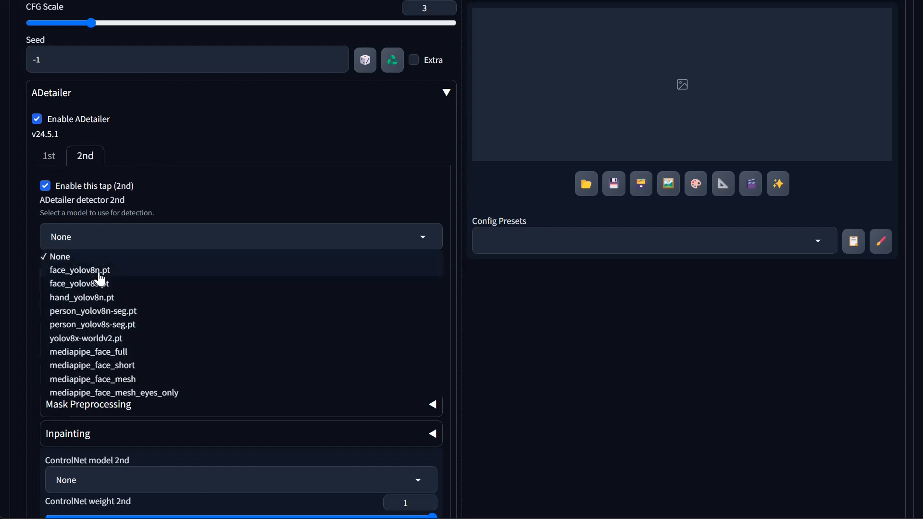
click(101, 271)
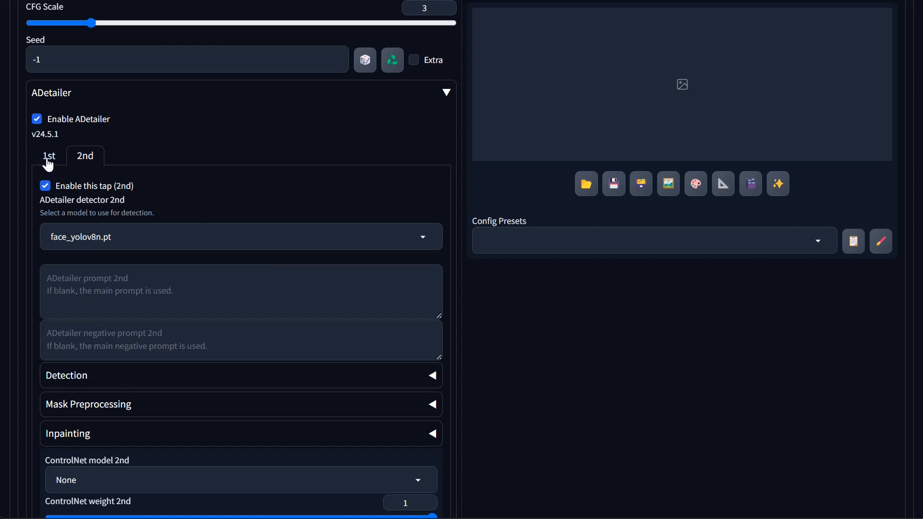
click(46, 156)
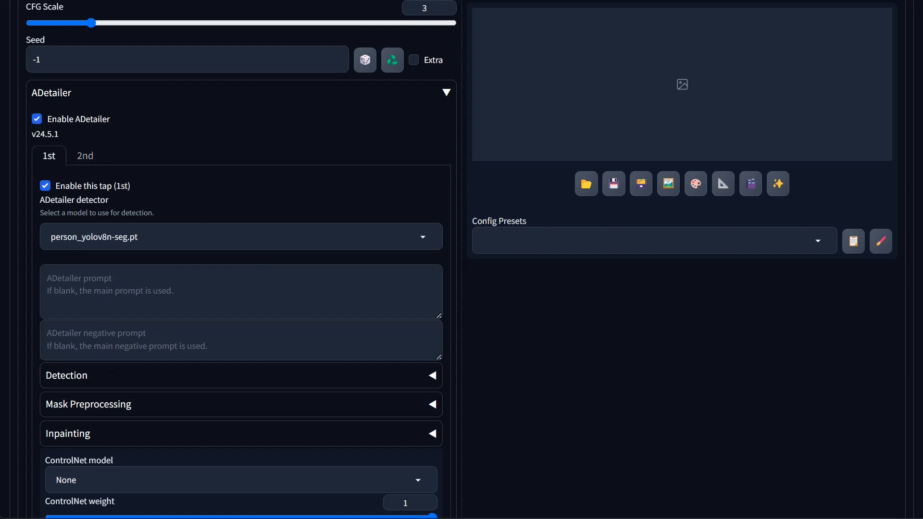
Restore ADetailer's second detector to None and its first detector to face_yolov8n.pt.
click(85, 156)
click(82, 236)
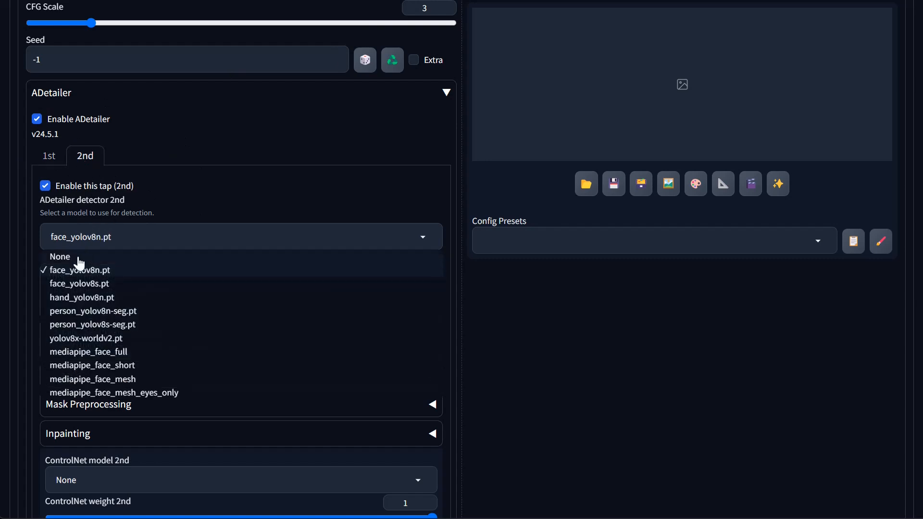
click(79, 260)
click(53, 158)
click(91, 237)
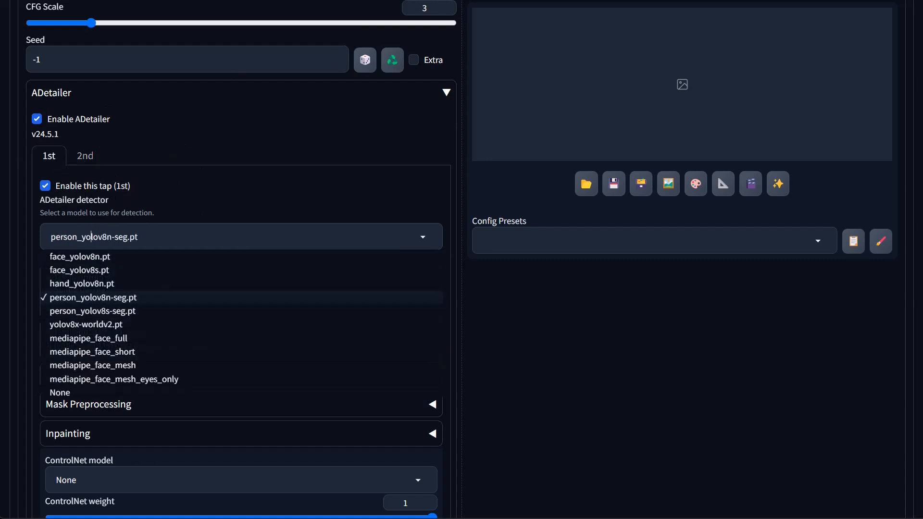
click(83, 256)
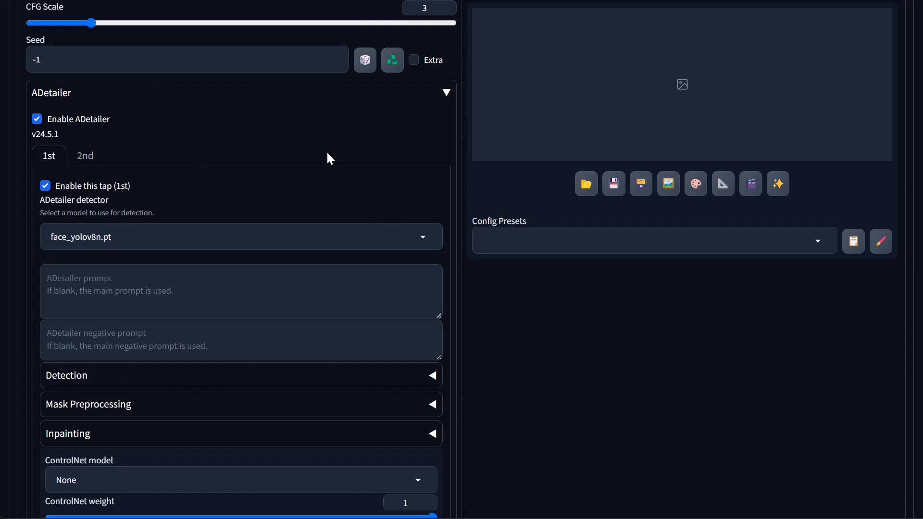
Look through the first tap's detector options again without changing the selected model.
click(95, 236)
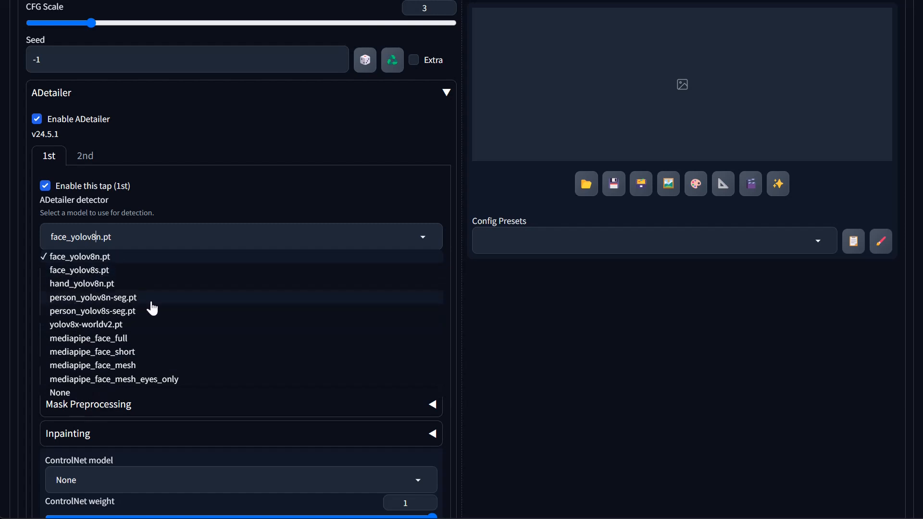
click(289, 165)
scroll(307, 118, up, 9)
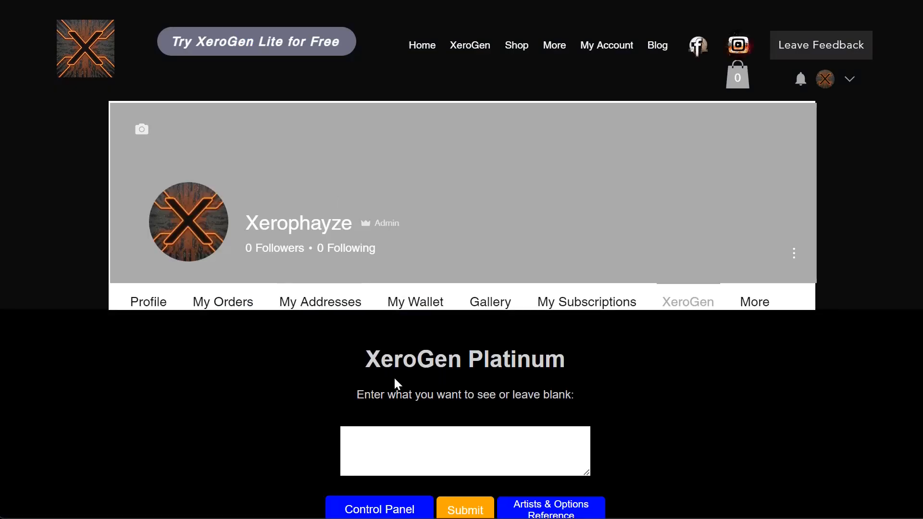
In XeroGen Platinum, submit "3 person group portrait photography" to produce an image prompt.
click(344, 435)
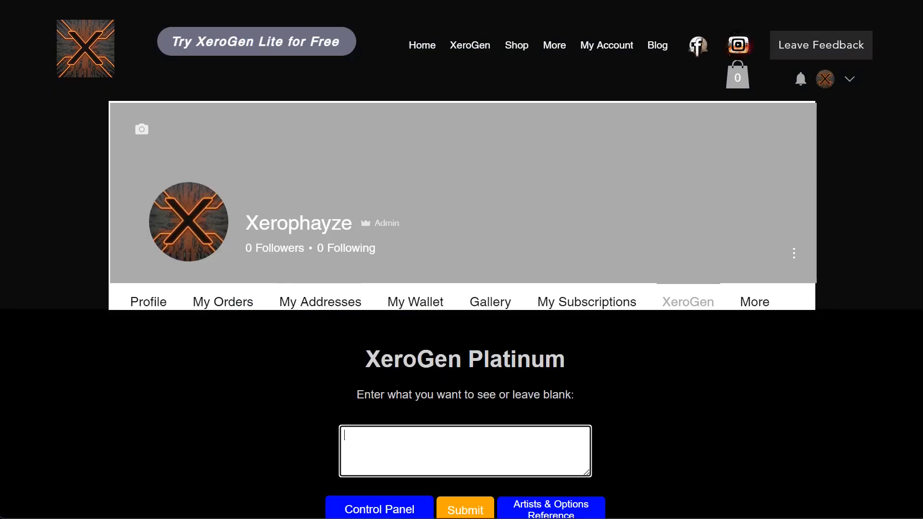
text(3 person group portrait photography)
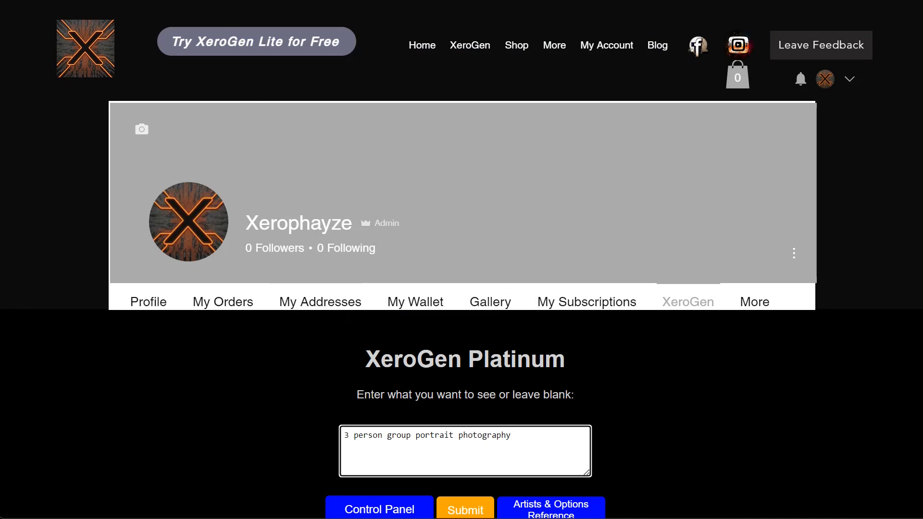
scroll(389, 330, down, 5)
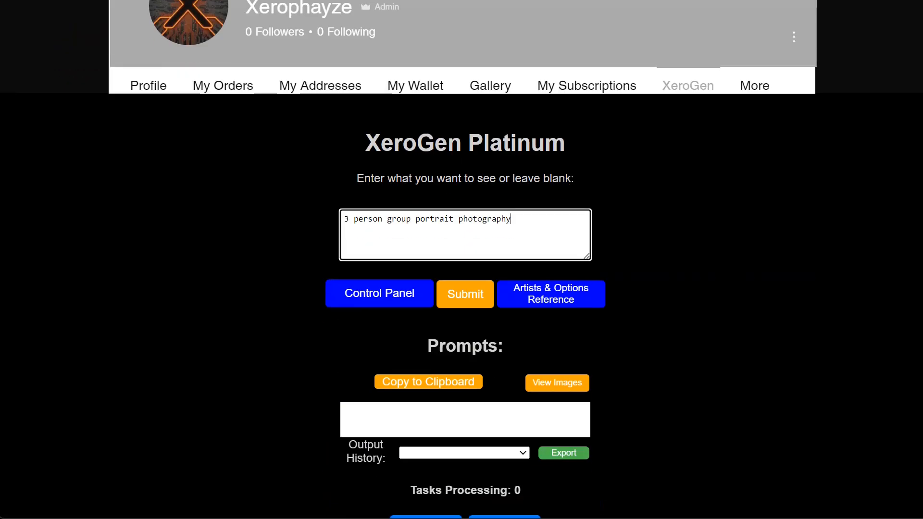
click(452, 308)
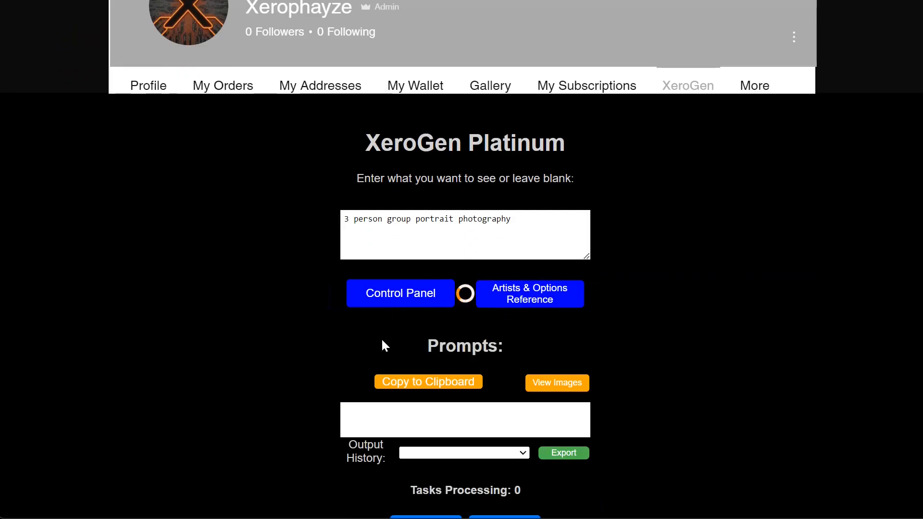
scroll(269, 330, down, 3)
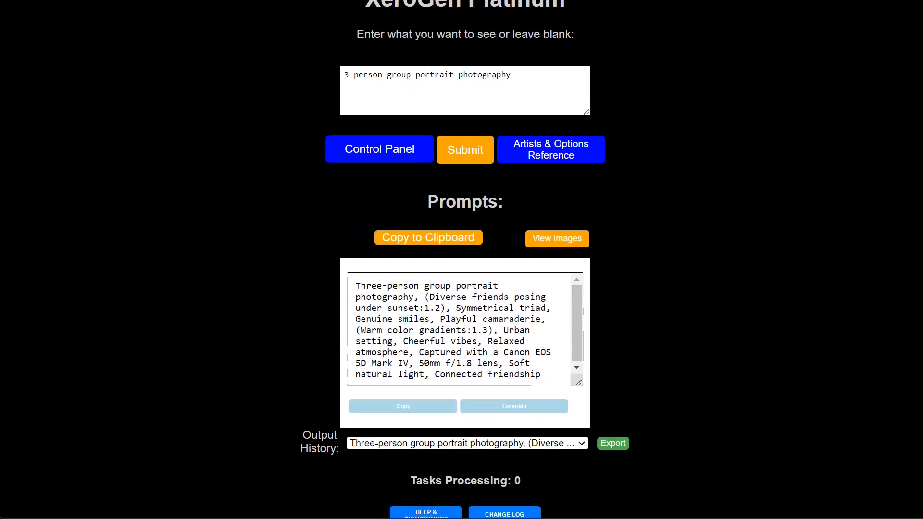
Generate another variation of the XeroGen prompt and copy it into Stable Diffusion's txt2img prompt.
click(465, 150)
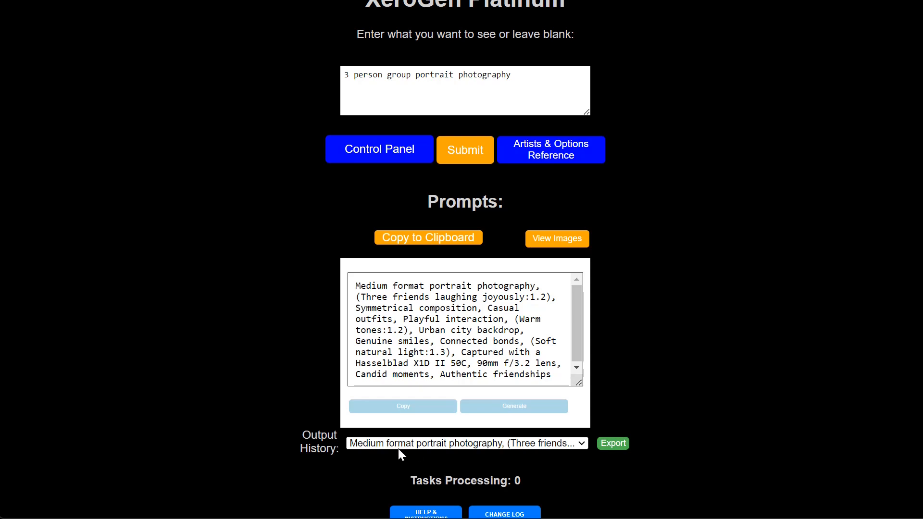
click(378, 410)
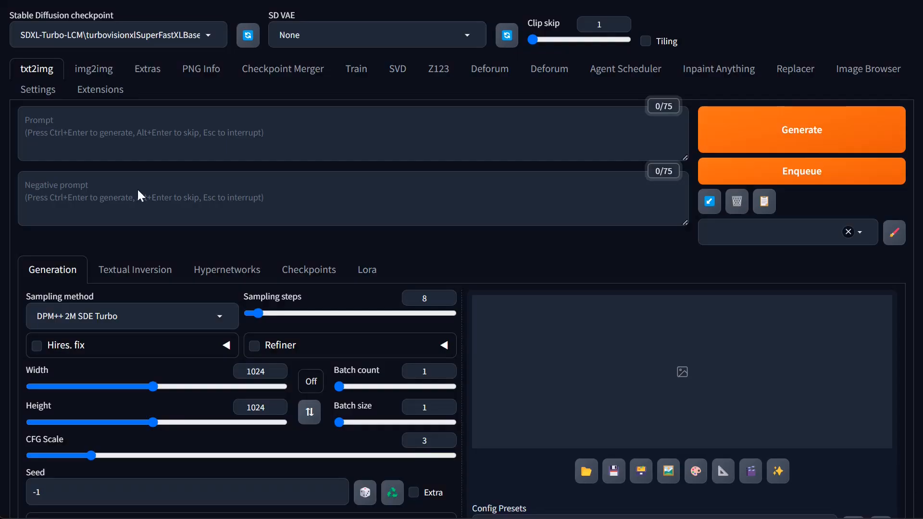
key(ctrl+v)
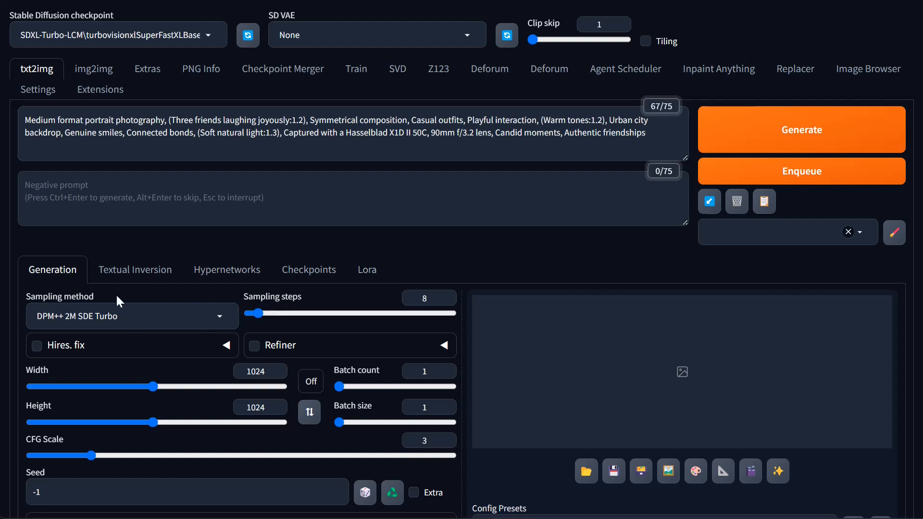
Choose DPM++ 2M SDE Turbo as the sampling method.
click(218, 315)
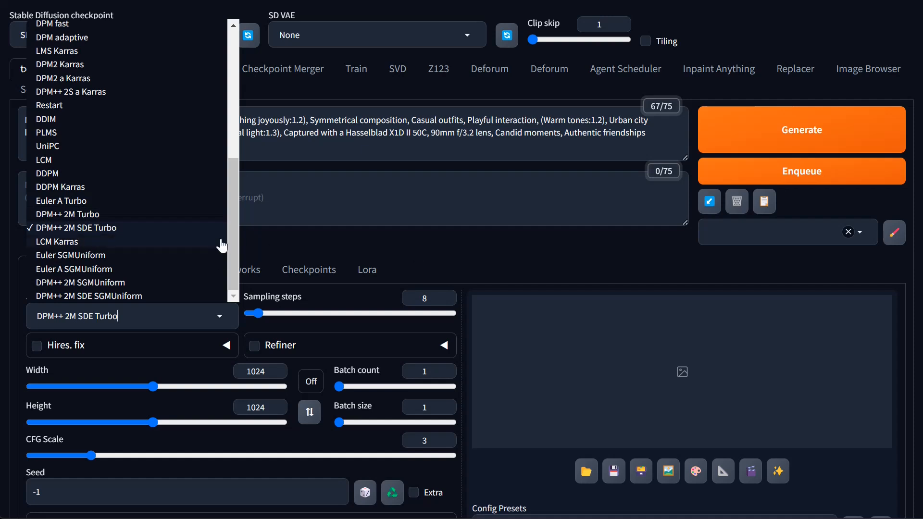
click(95, 228)
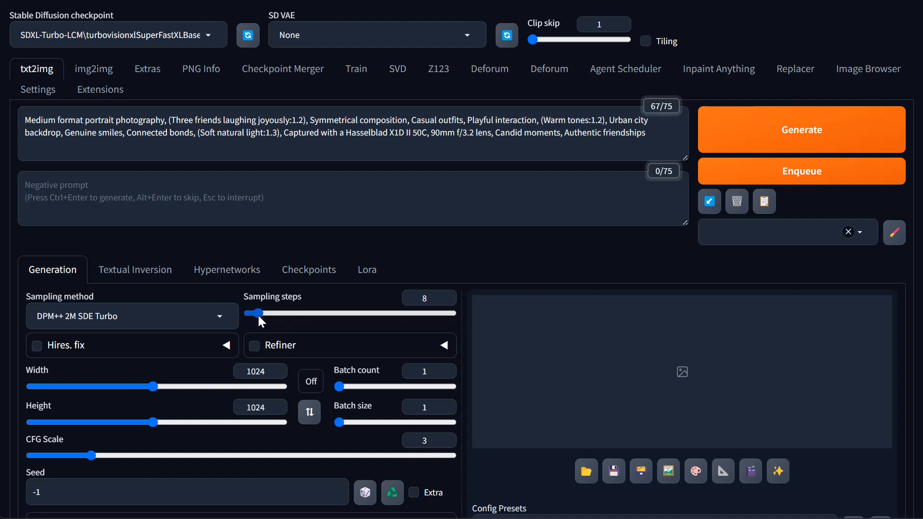
Set the image size to a 4:5 portrait format, 816 wide by 1024 high.
drag(258, 314, 240, 314)
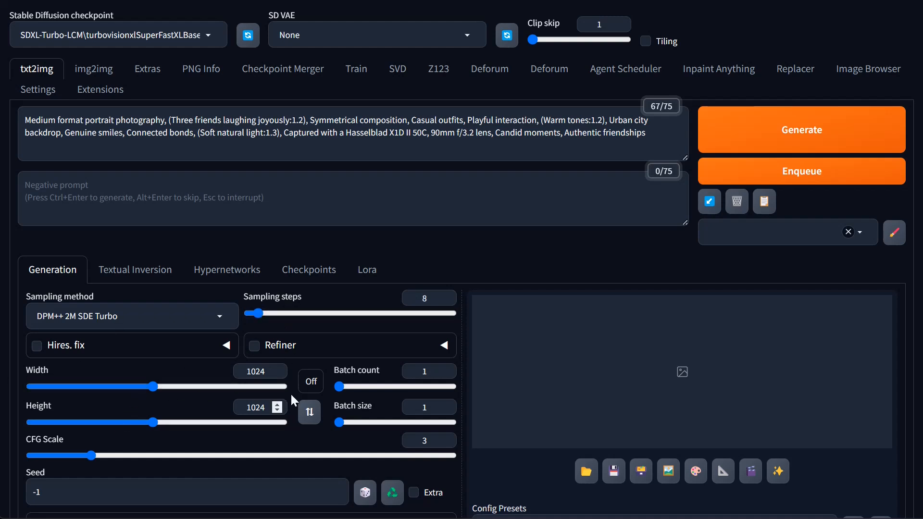
click(311, 381)
click(313, 461)
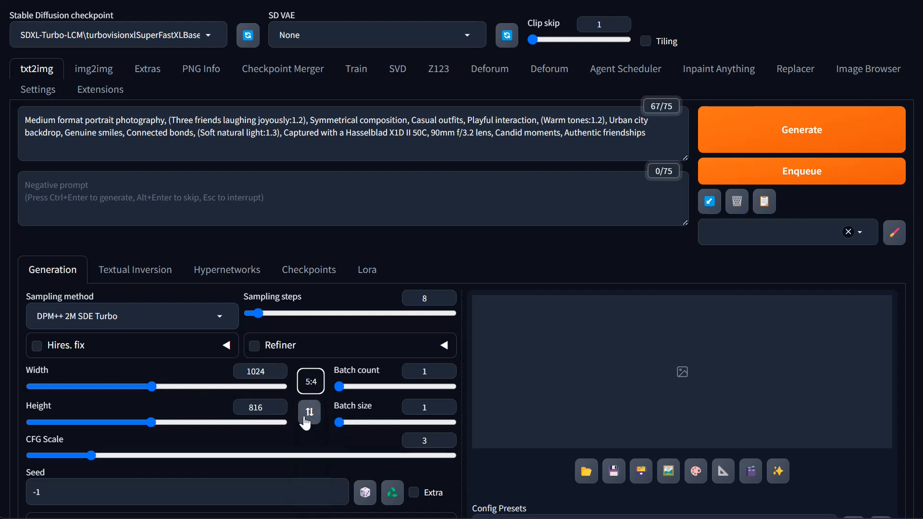
click(309, 412)
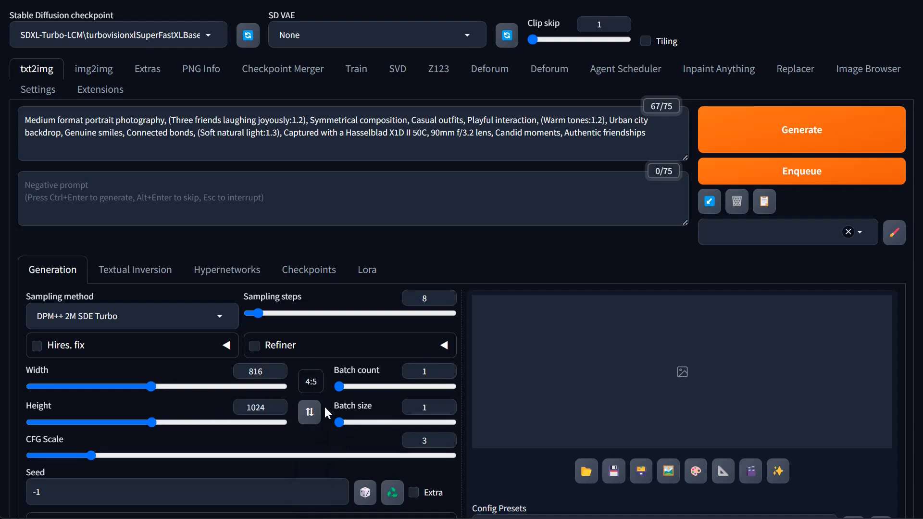
Disable ADetailer for the txt2img generation while leaving its first tap enabled.
scroll(324, 405, down, 3)
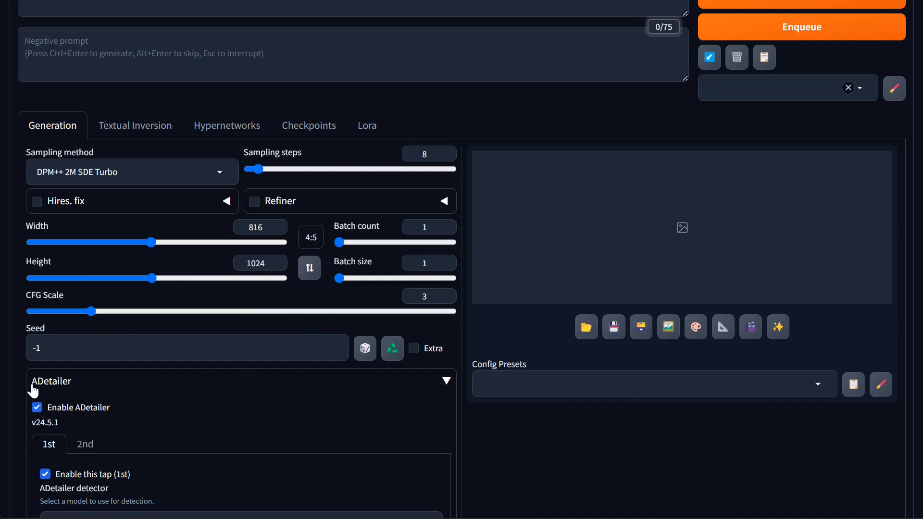
scroll(120, 367, down, 1)
scroll(120, 367, down, 4)
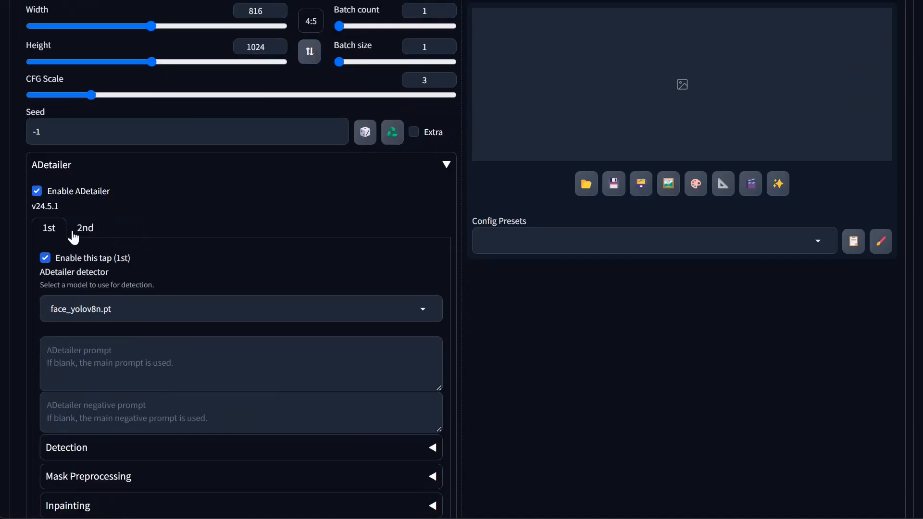
click(37, 192)
click(310, 166)
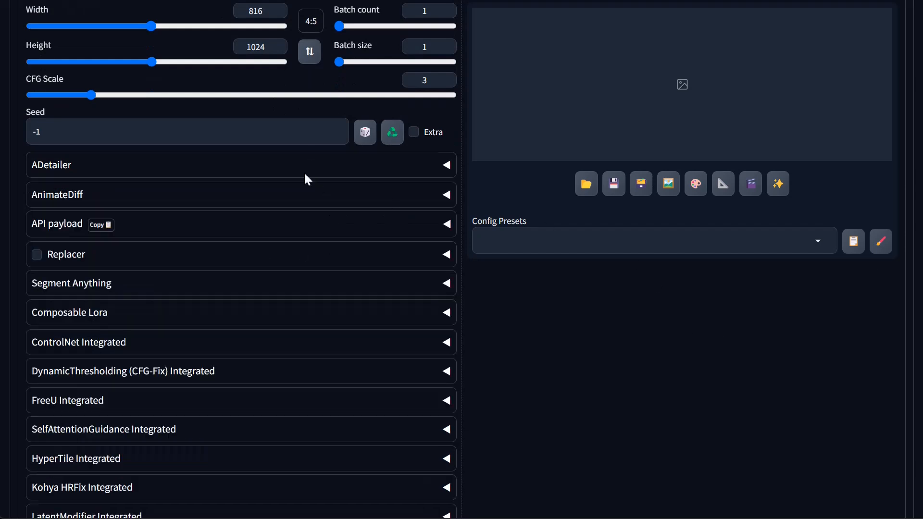
click(198, 163)
scroll(716, 364, up, 7)
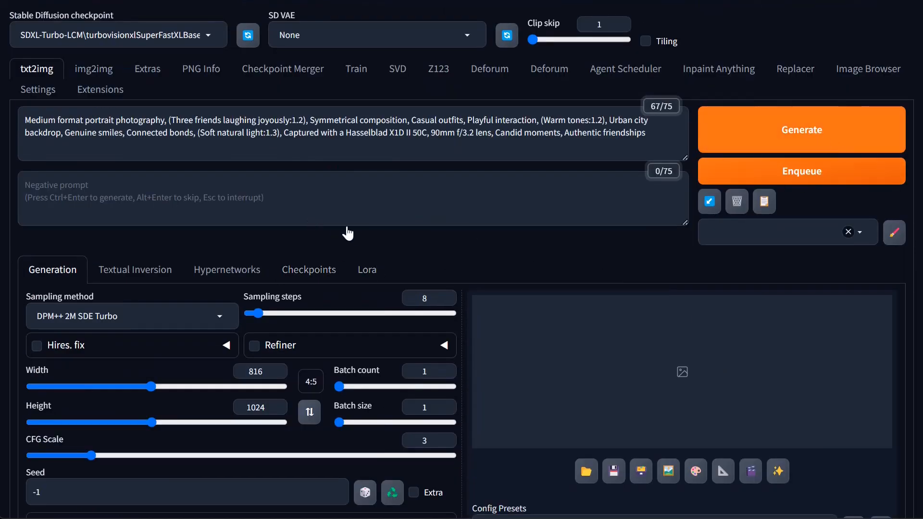
Generate the three-friends portrait without ADetailer and inspect the faces in the full-size image.
key(ctrl+Return)
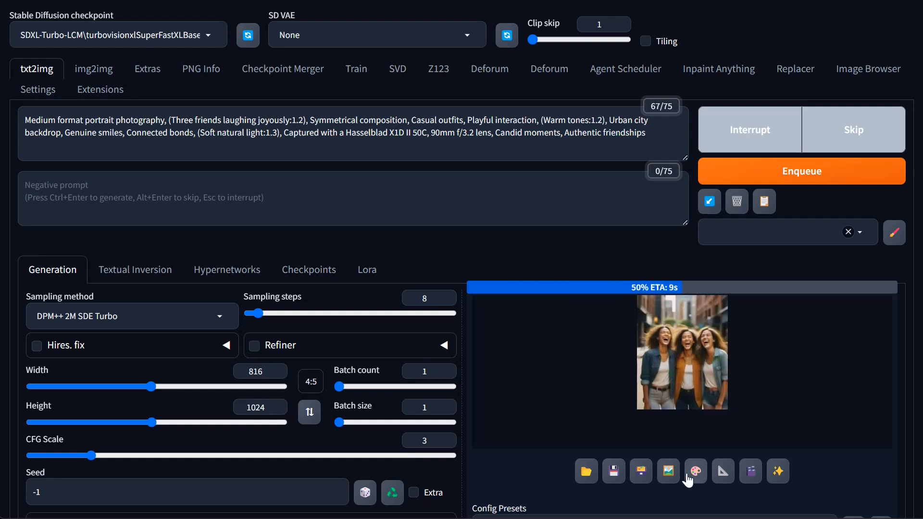
scroll(683, 387, down, 6)
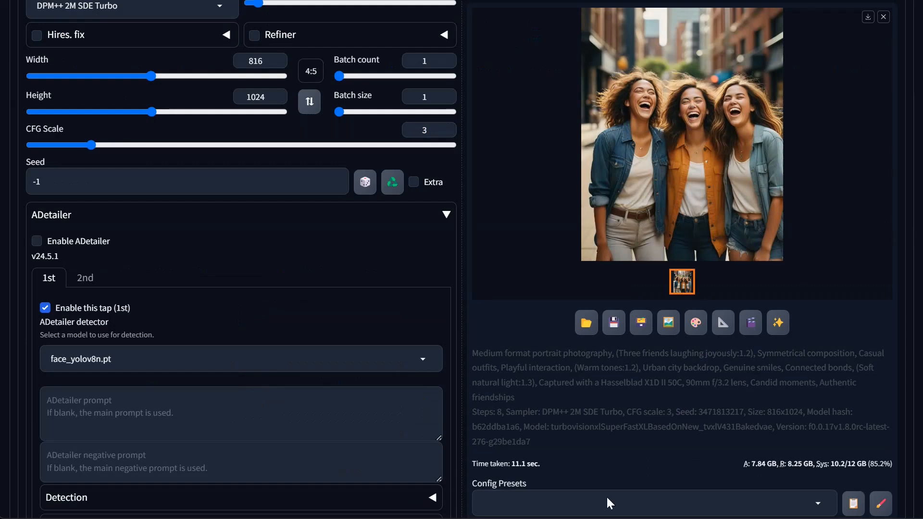
click(668, 257)
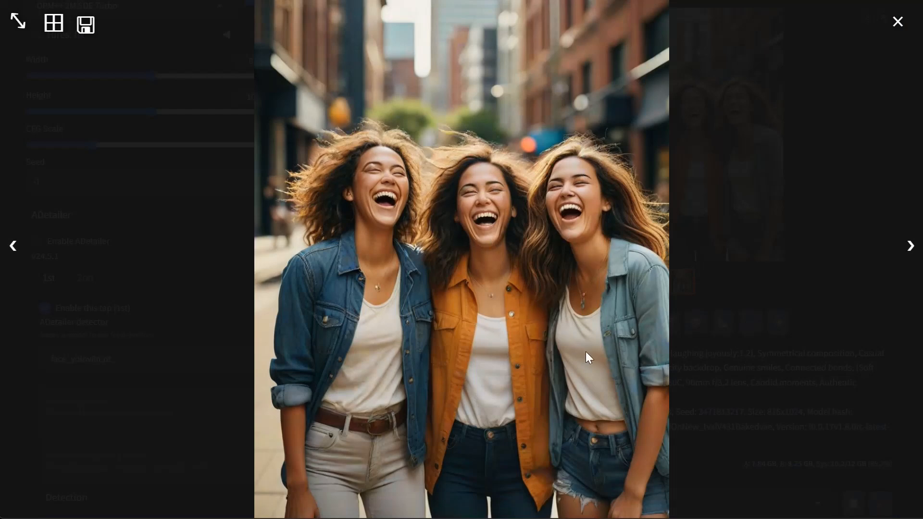
click(572, 310)
scroll(367, 189, up, 5)
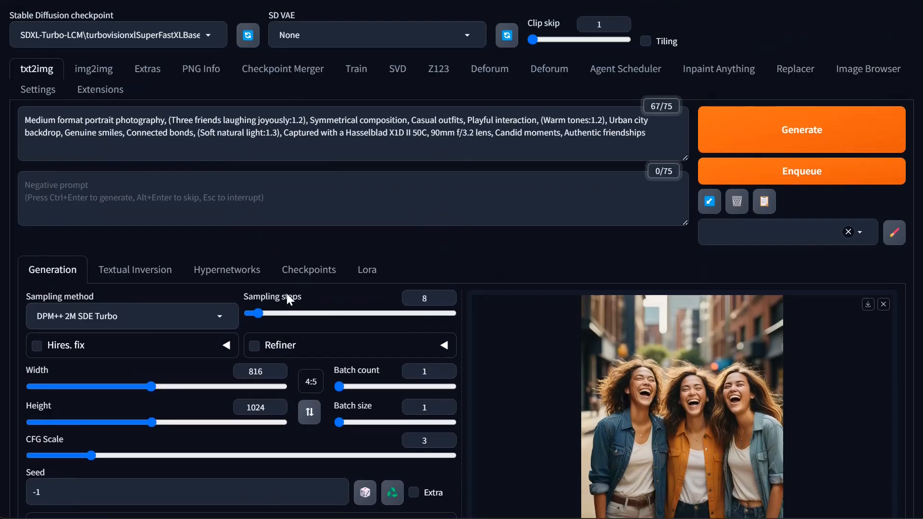
click(627, 435)
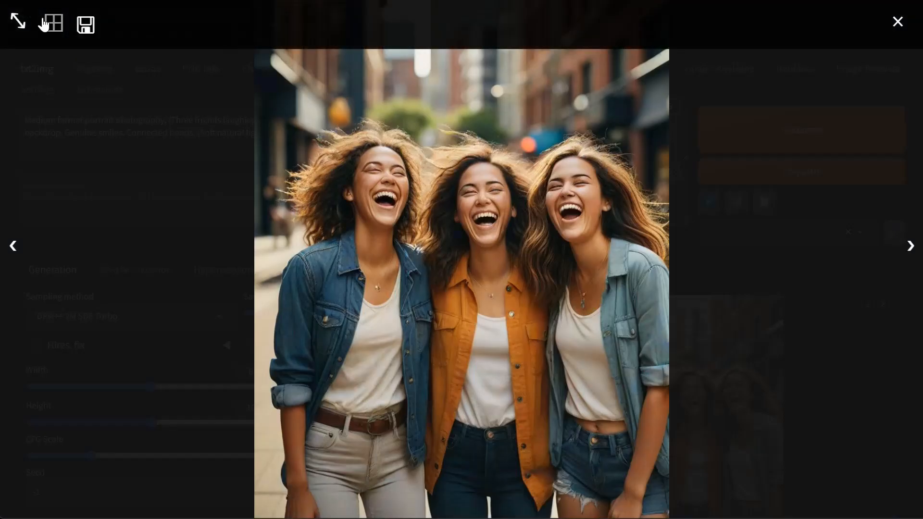
click(18, 21)
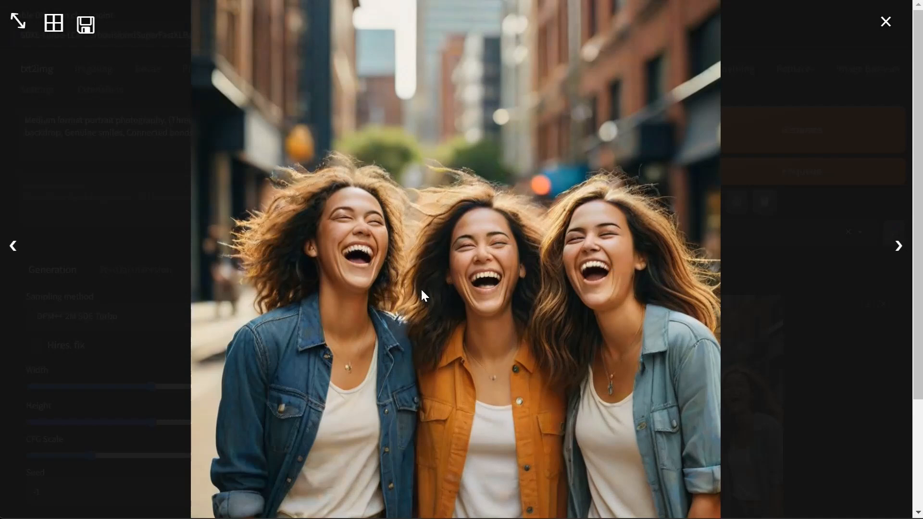
click(460, 307)
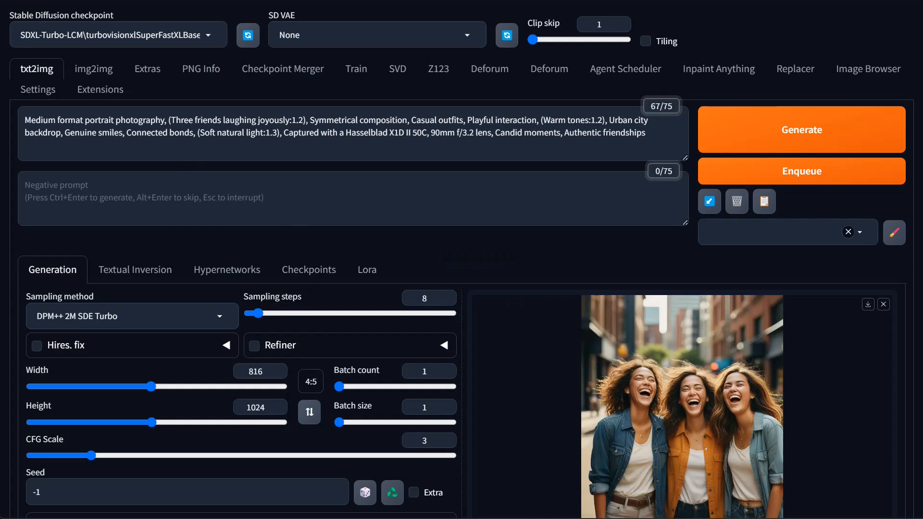
Replace "laughing joyously" with "smiling" in the prompt and generate a new portrait.
drag(289, 120, 224, 119)
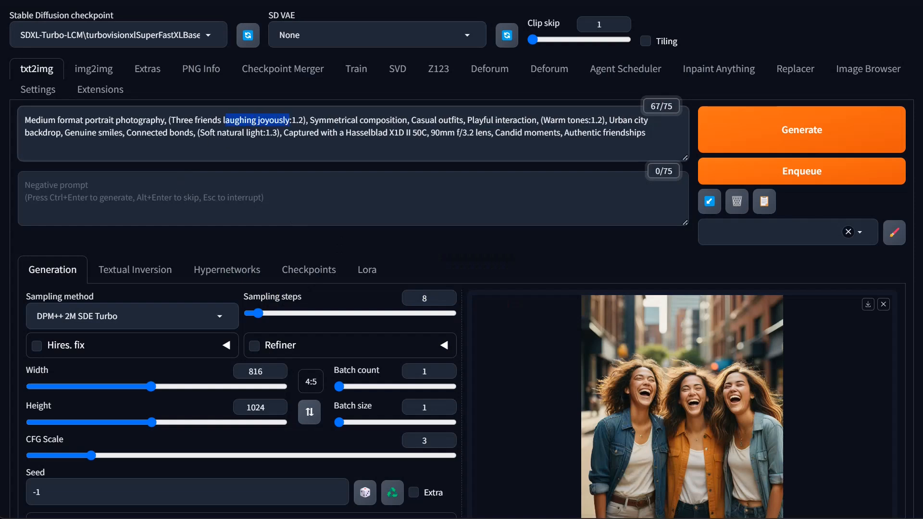
text(l)
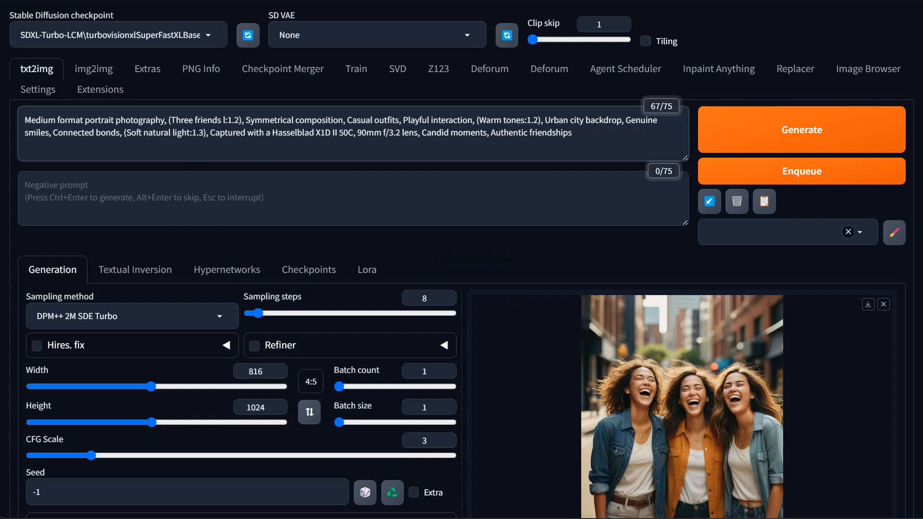
text(miling)
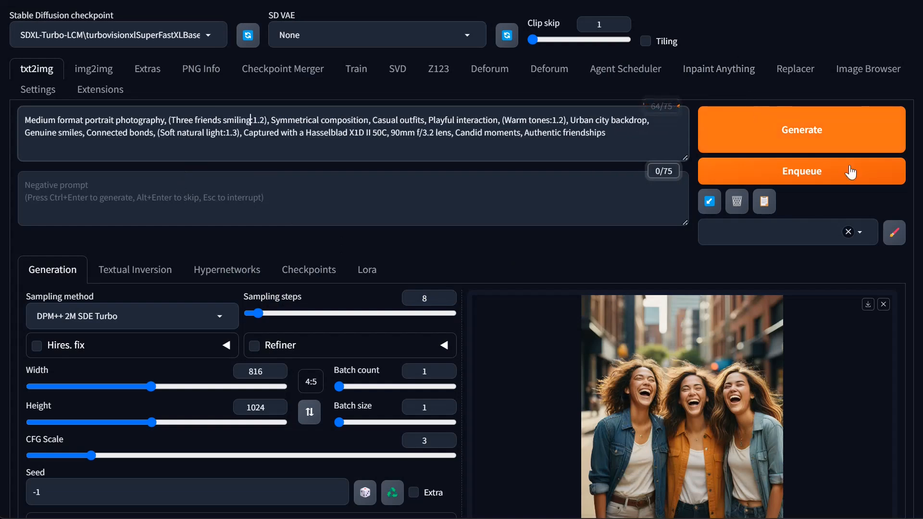
key(ctrl+Return)
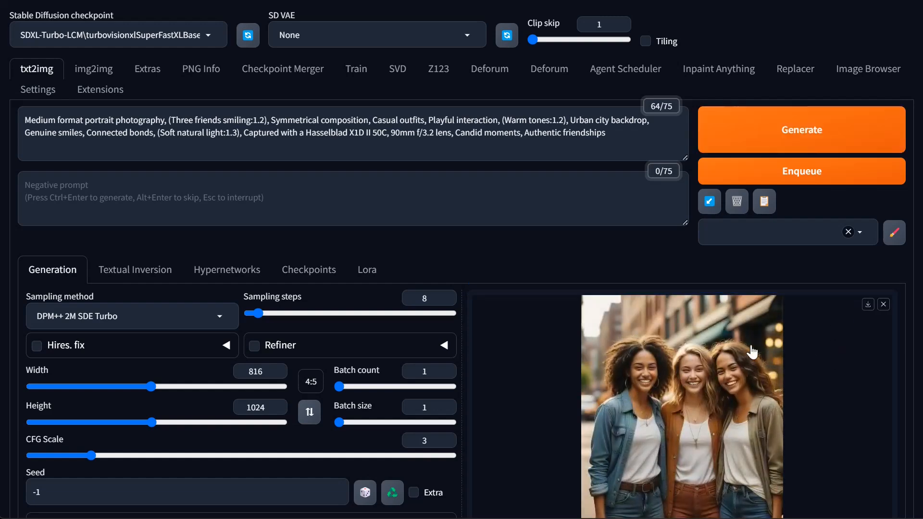
Inspect the faces in the enlarged smiling-friends portrait made without ADetailer.
click(690, 408)
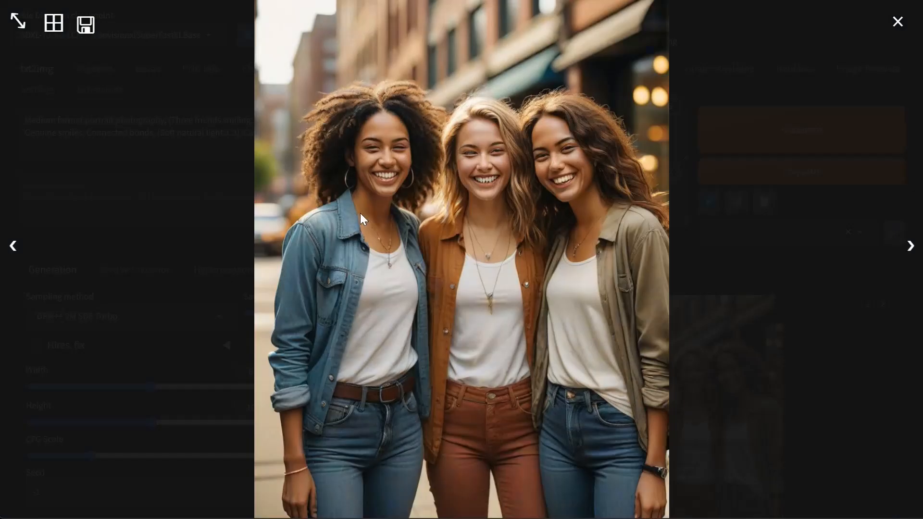
click(17, 22)
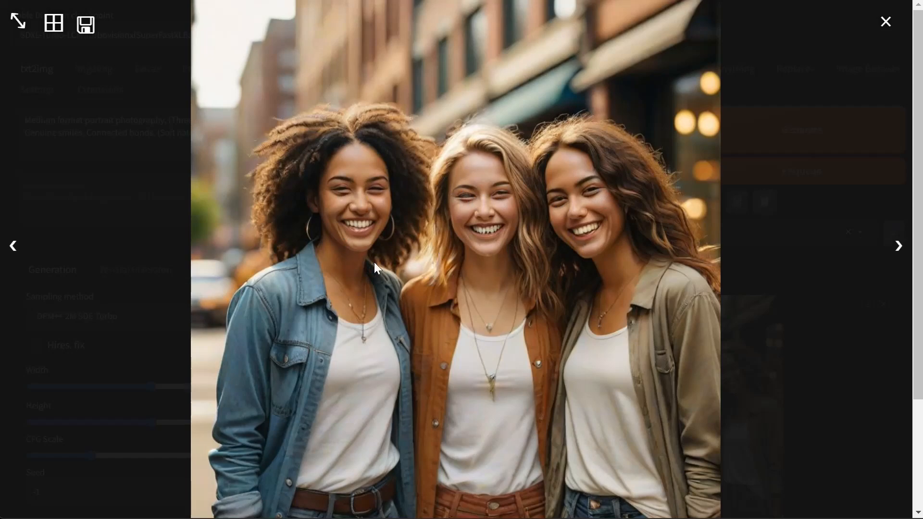
click(598, 326)
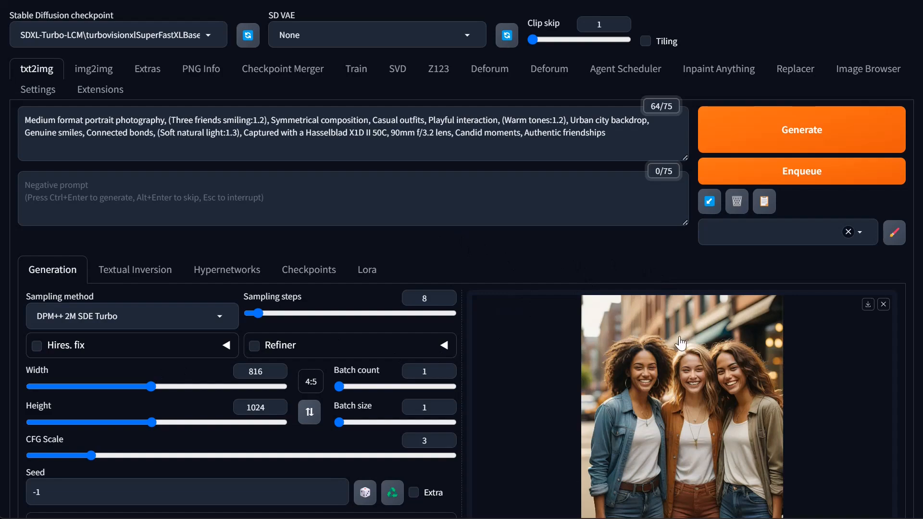
click(703, 385)
click(469, 232)
Enable ADetailer with the face_yolov8n.pt detector on the first tap and generate the portrait again.
scroll(521, 255, down, 5)
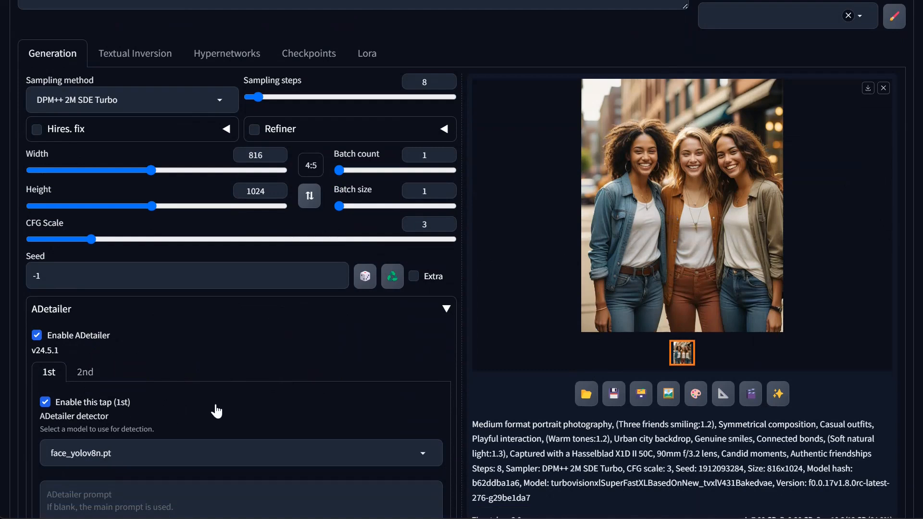
scroll(216, 411, down, 3)
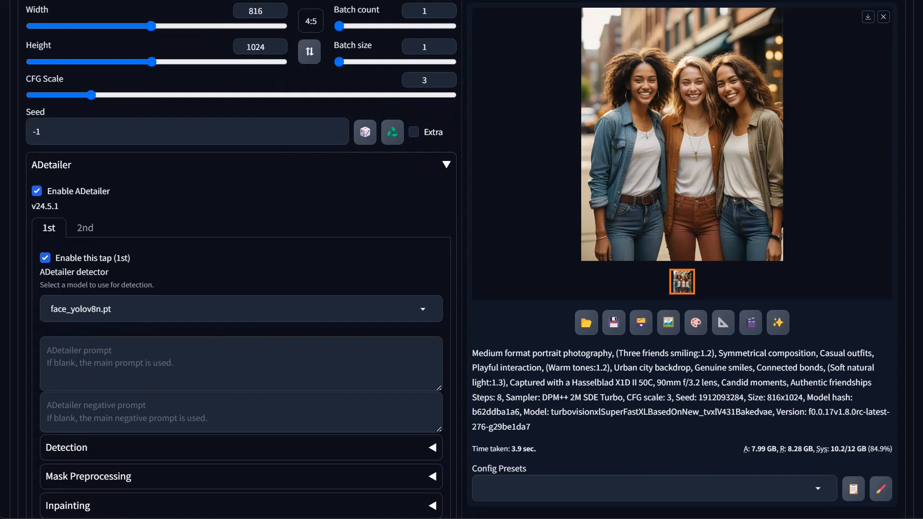
scroll(176, 441, down, 3)
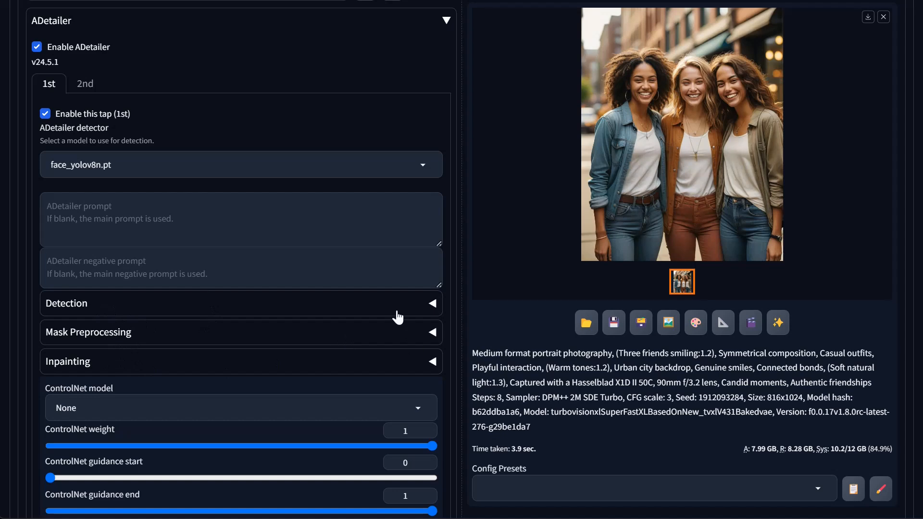
scroll(455, 309, up, 6)
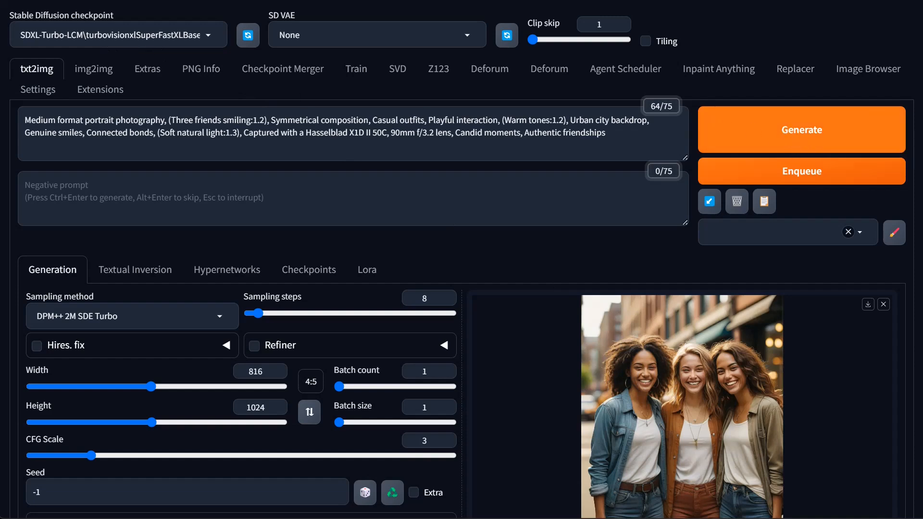
key(ctrl+Return)
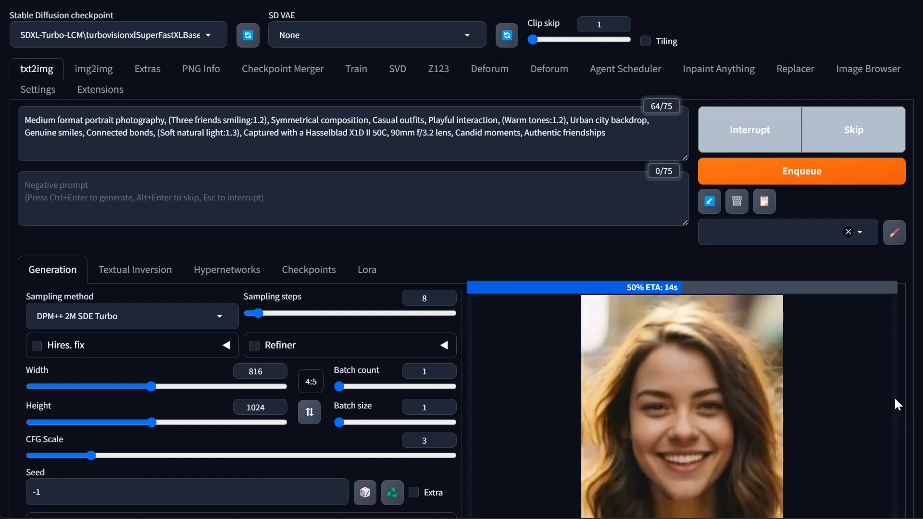
Inspect the ADetailer-processed portrait at full size, checking the three faces.
scroll(892, 403, down, 2)
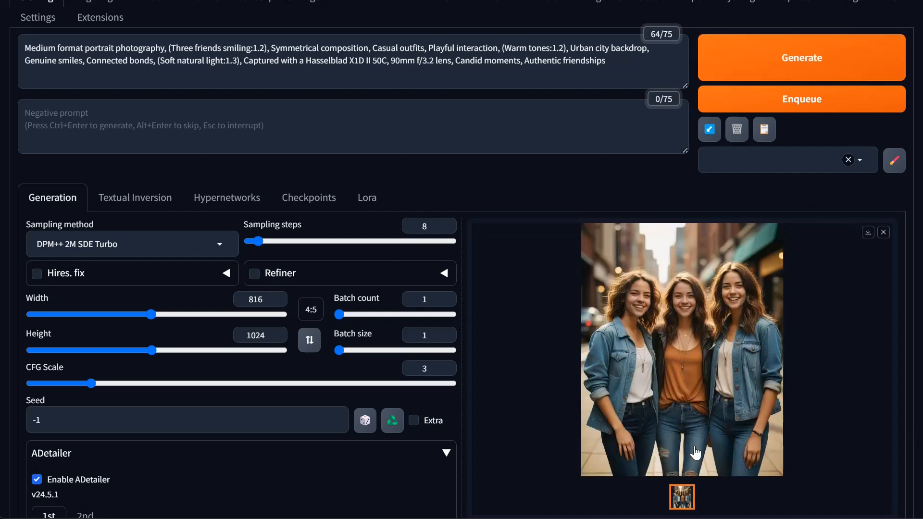
click(750, 414)
click(17, 22)
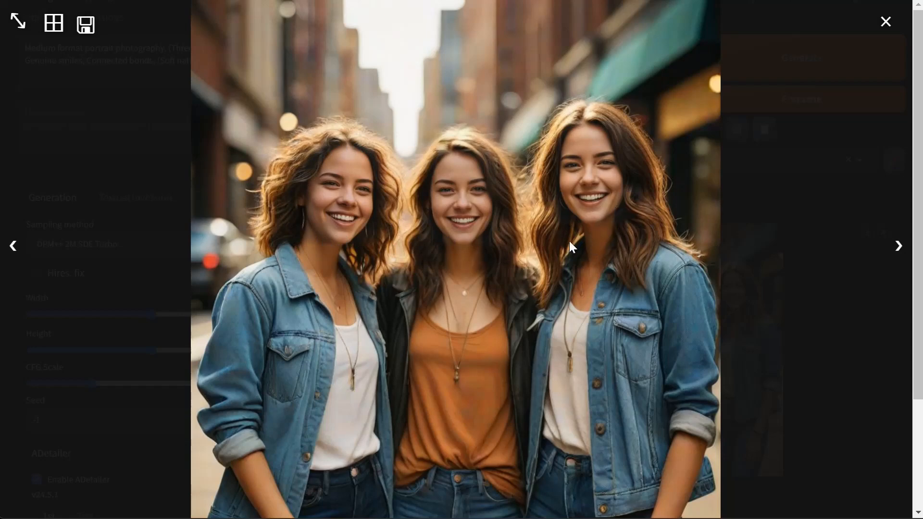
click(480, 262)
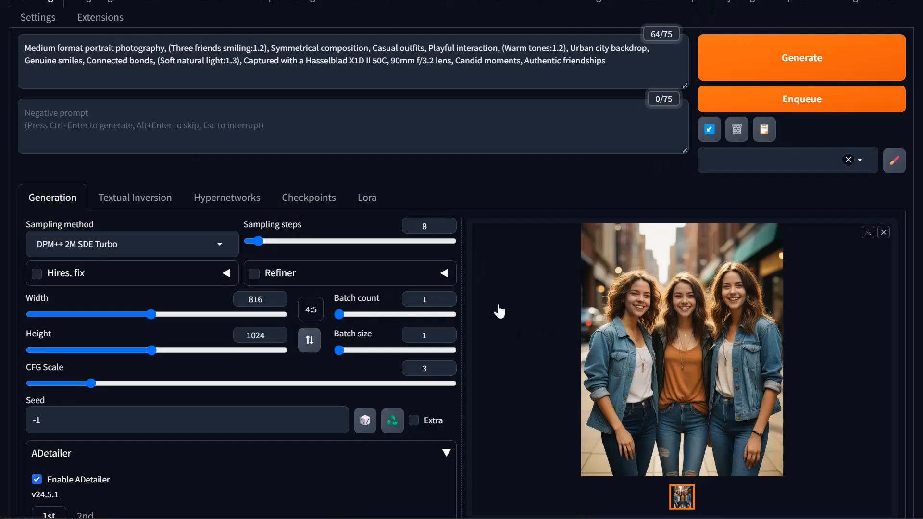
Look through the first tap's Mask Preprocessing settings and open its Inpainting settings for review.
scroll(215, 342, down, 6)
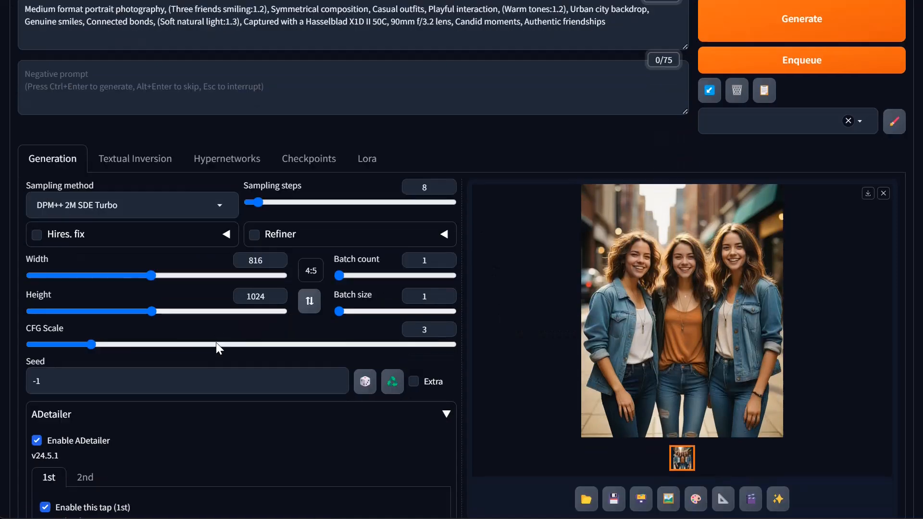
scroll(229, 287, down, 5)
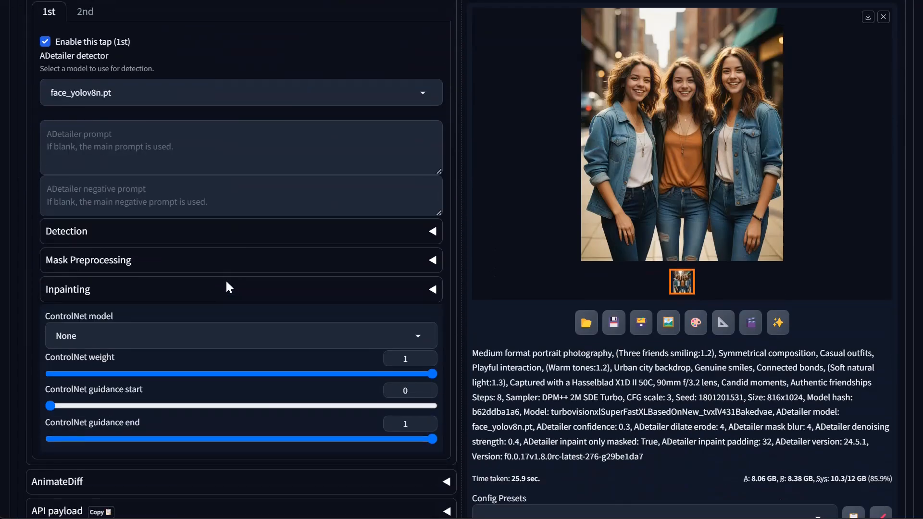
scroll(227, 285, up, 2)
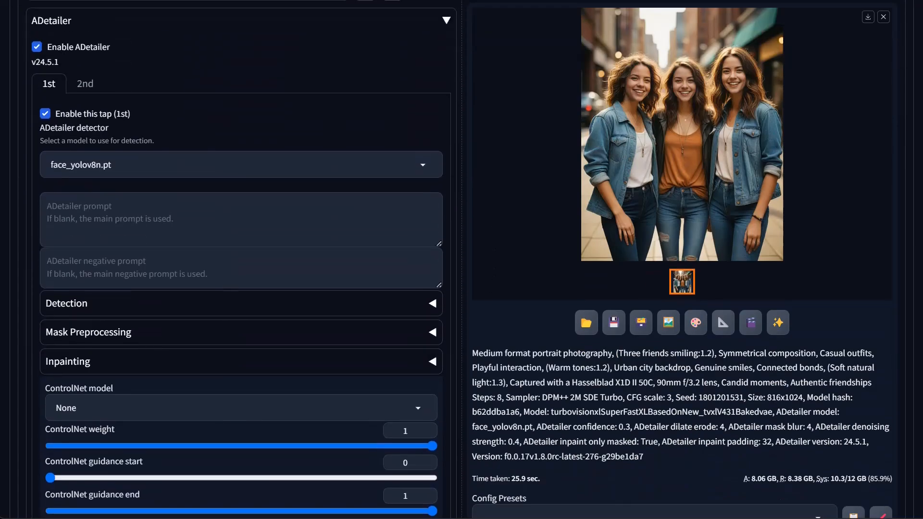
click(87, 335)
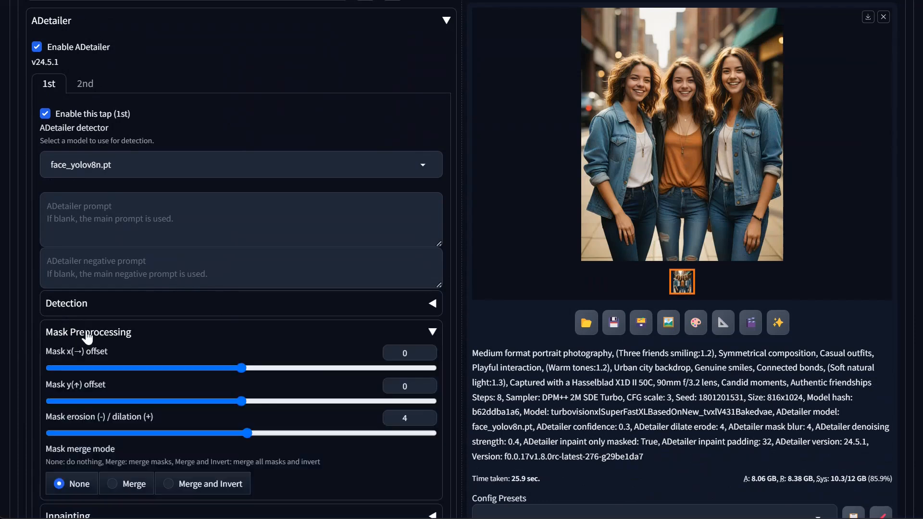
click(87, 335)
click(101, 366)
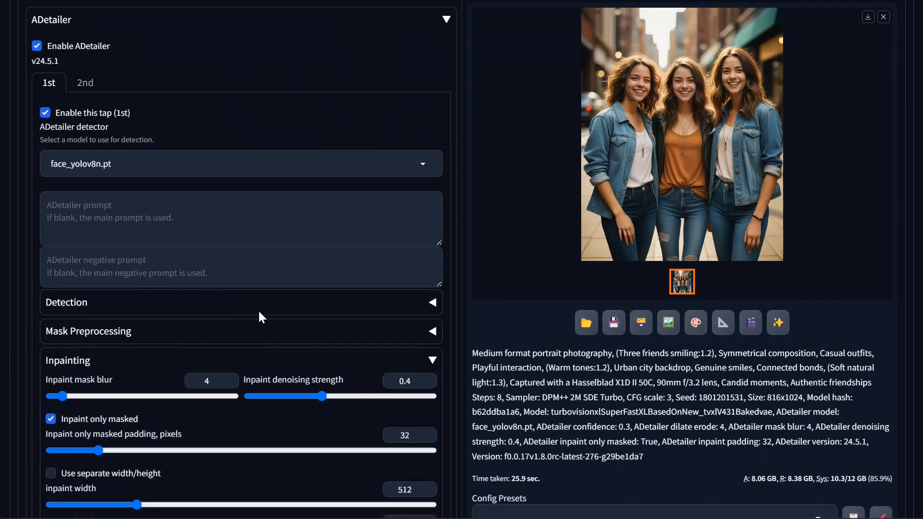
scroll(258, 309, down, 3)
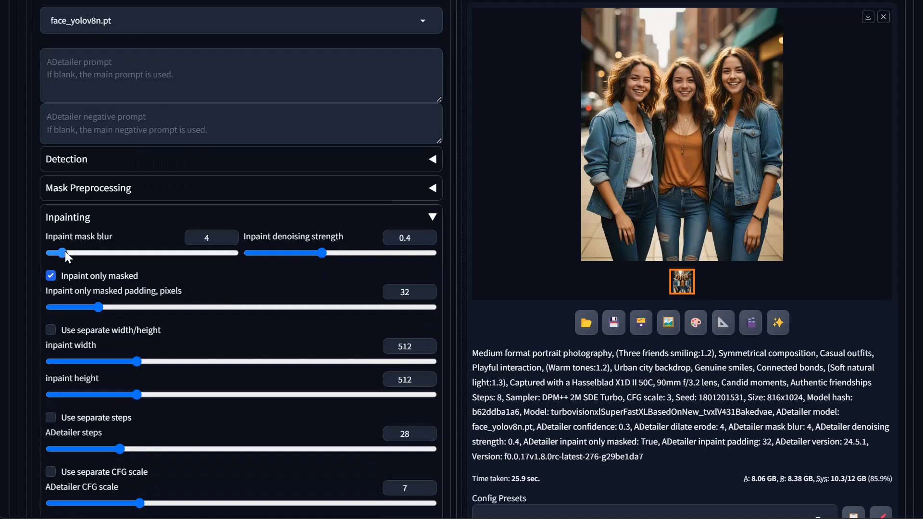
Set the inpaint mask blur to 12 and enable a separate ADetailer checkpoint, choosing dreamshaperXL_lightningInpaint.safetensors.
drag(65, 250, 88, 251)
drag(87, 241, 85, 239)
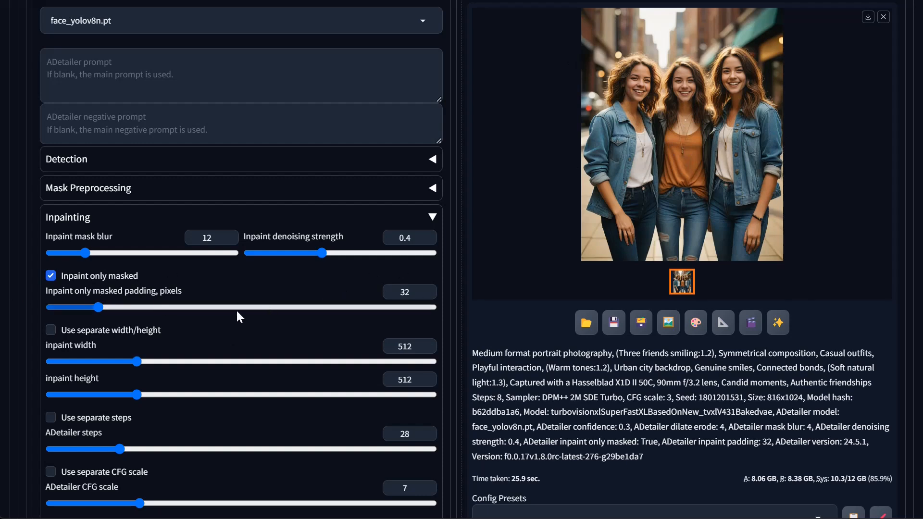
scroll(348, 389, down, 3)
scroll(349, 394, down, 2)
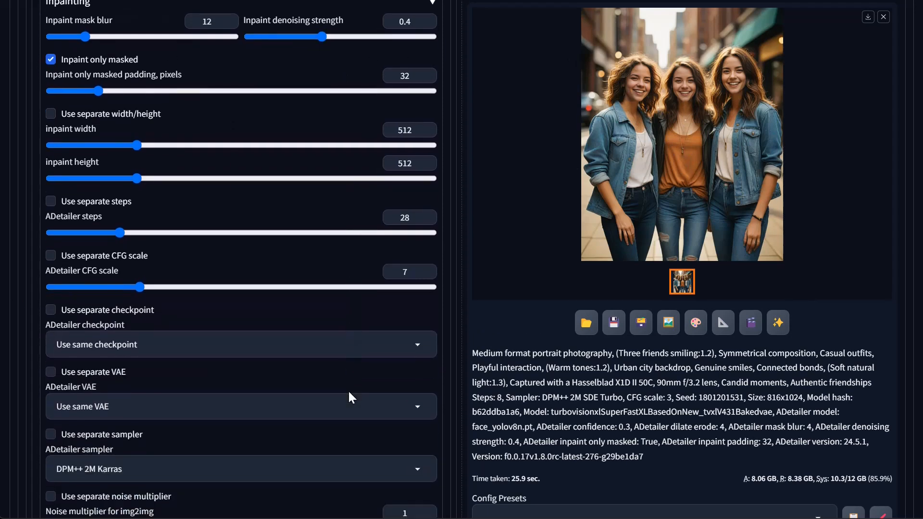
scroll(169, 358, down, 4)
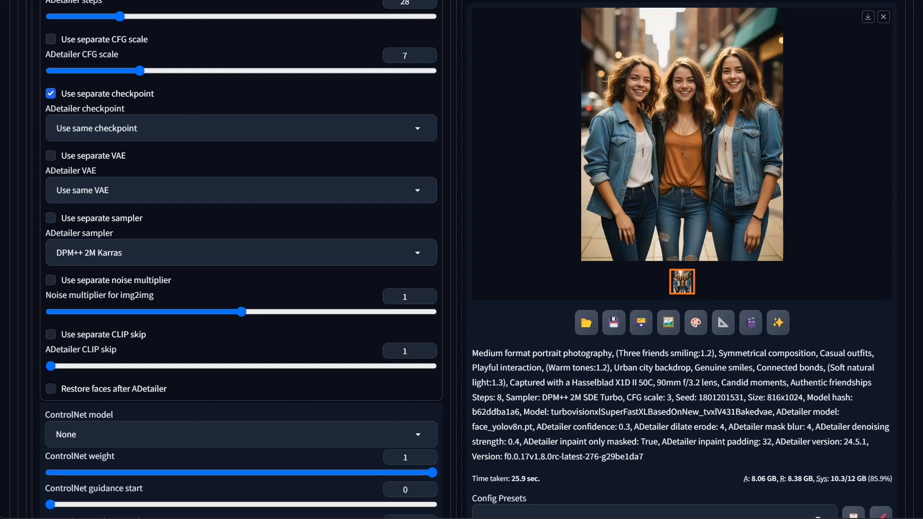
click(181, 129)
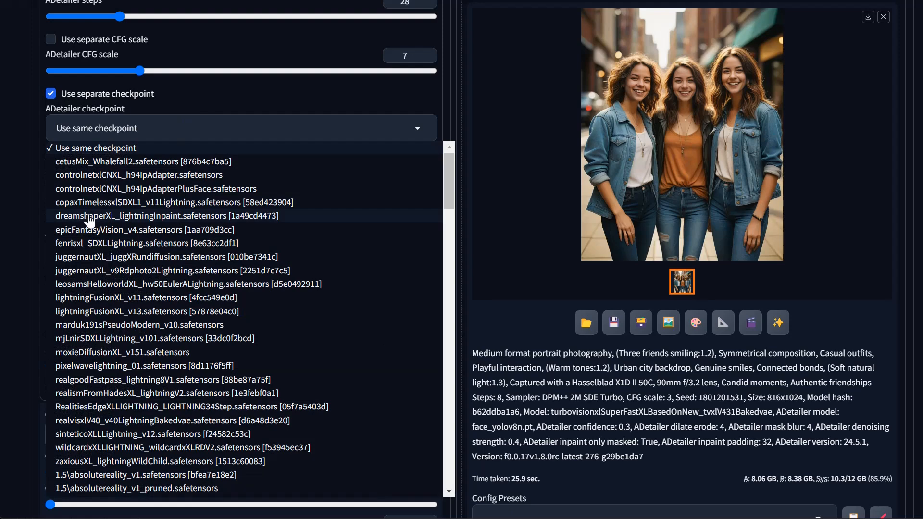
click(177, 216)
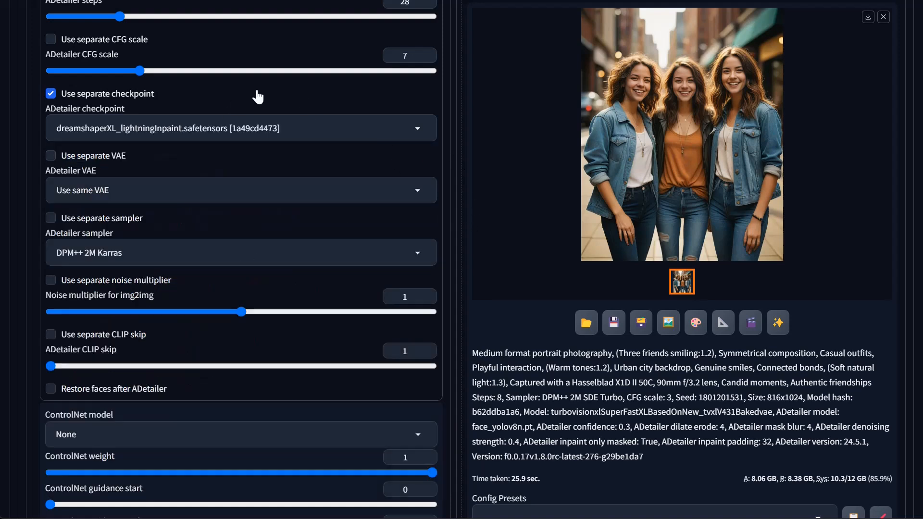
Generate the three-friends portrait again with the changed ADetailer inpainting settings.
scroll(425, 177, up, 6)
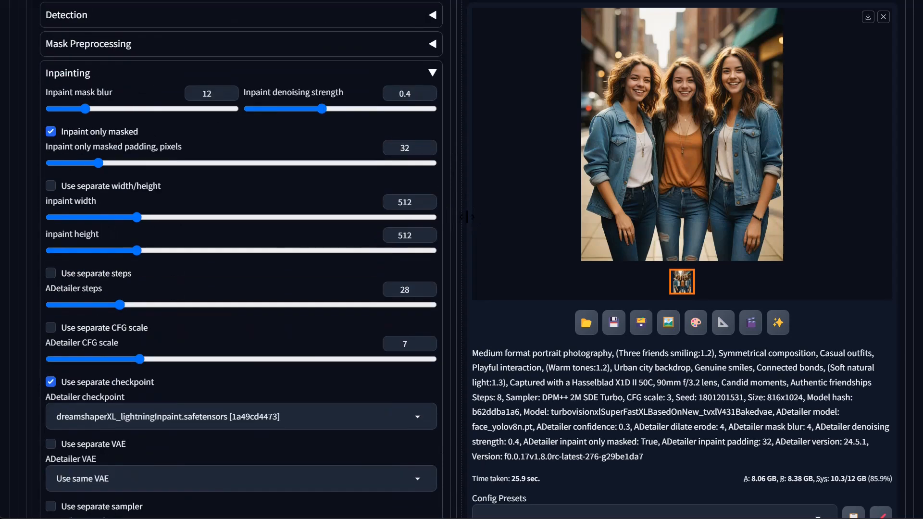
scroll(454, 174, up, 15)
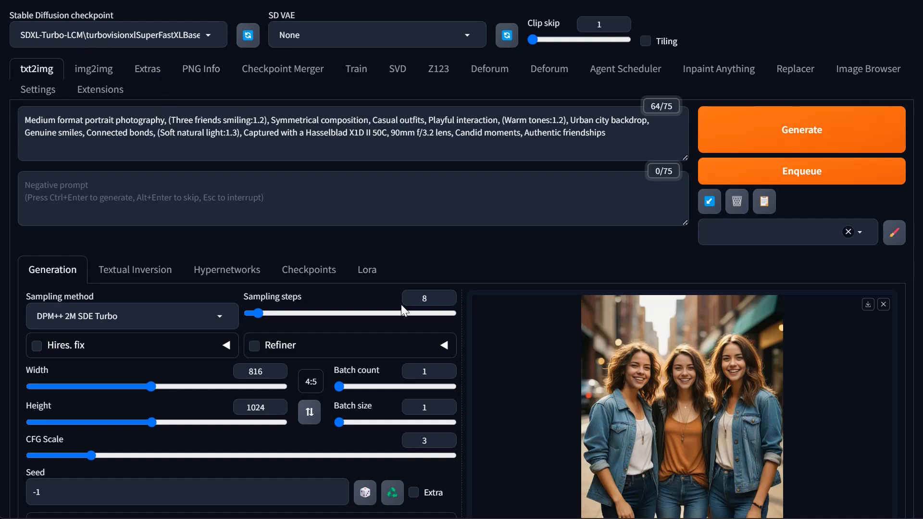
scroll(569, 260, down, 6)
scroll(237, 261, down, 6)
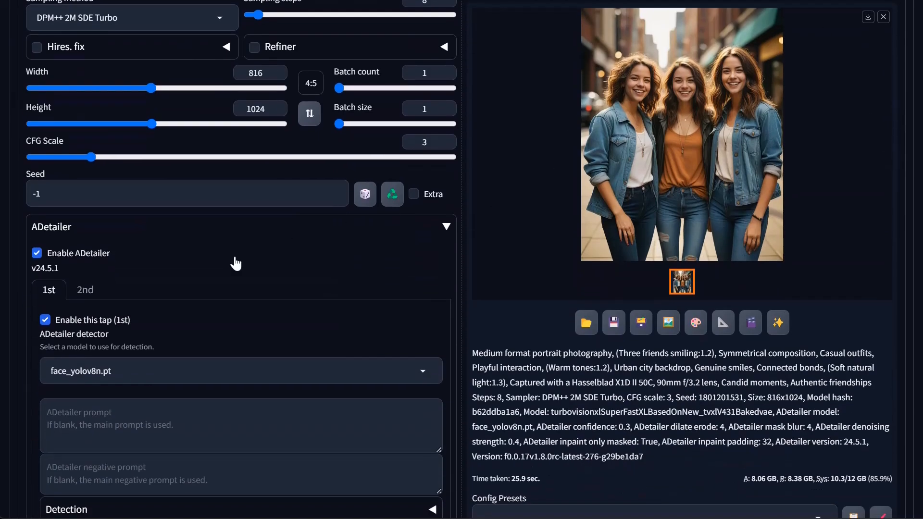
scroll(235, 263, down, 2)
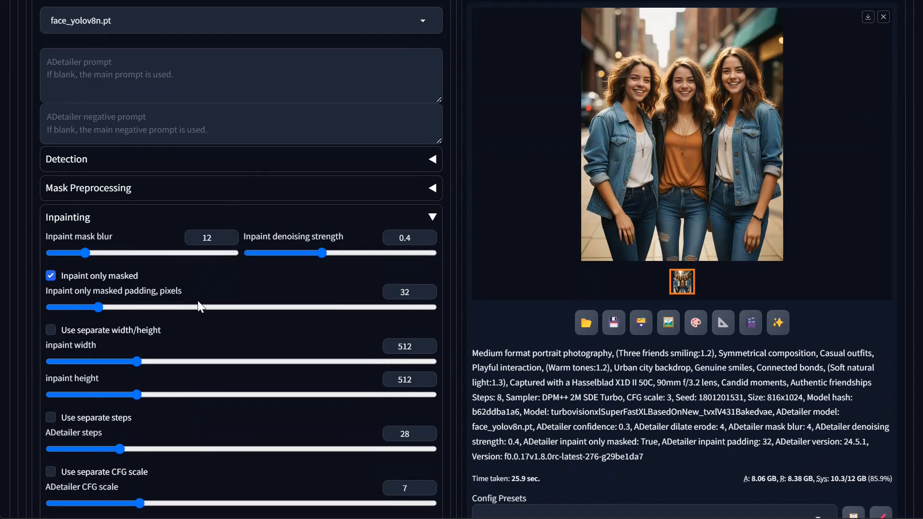
scroll(209, 320, down, 5)
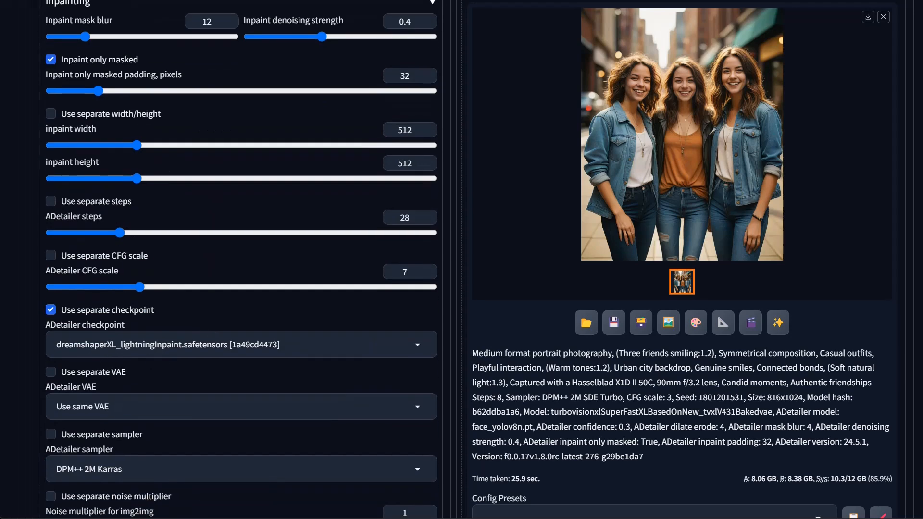
scroll(206, 360, up, 10)
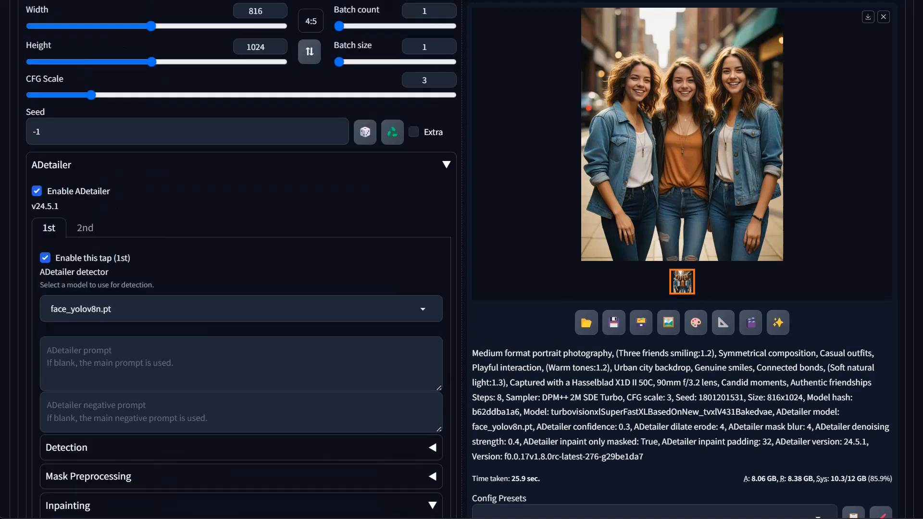
scroll(207, 360, up, 7)
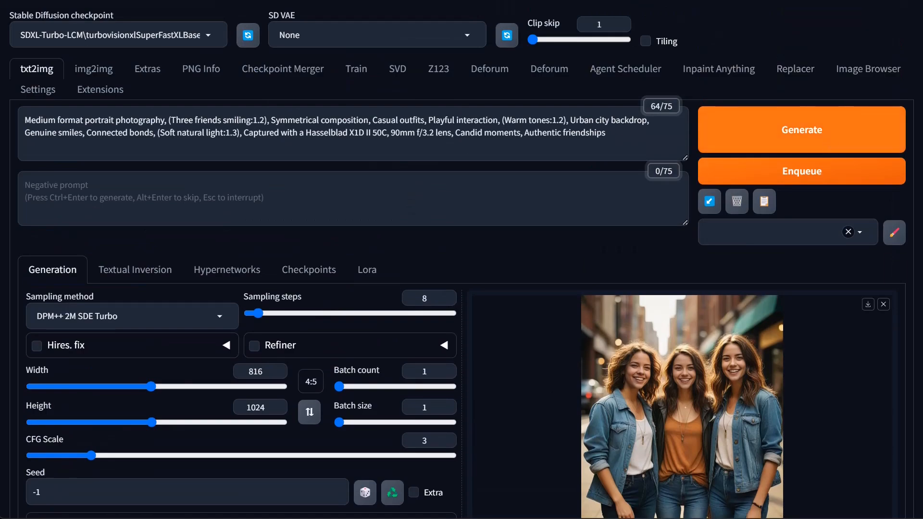
click(801, 129)
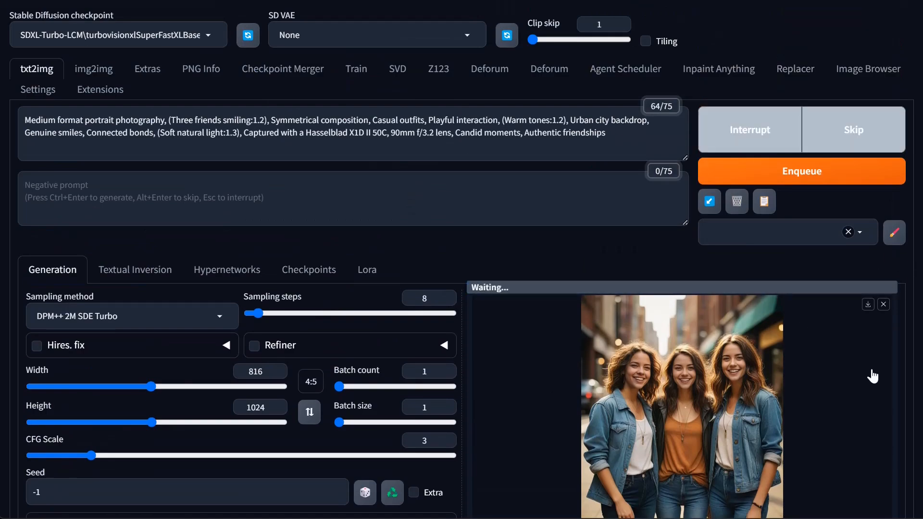
Inspect the newly generated portrait at full size, checking the three faces, and close the enlarged view.
scroll(865, 374, down, 2)
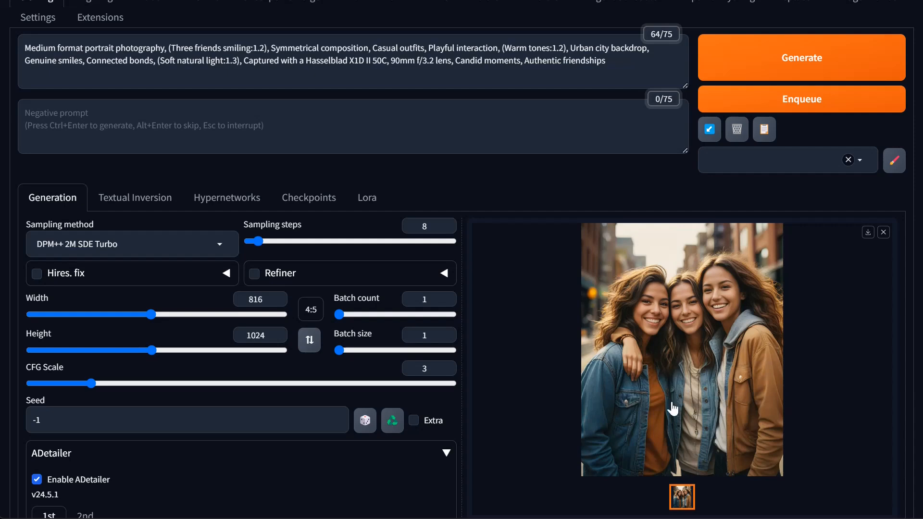
click(668, 359)
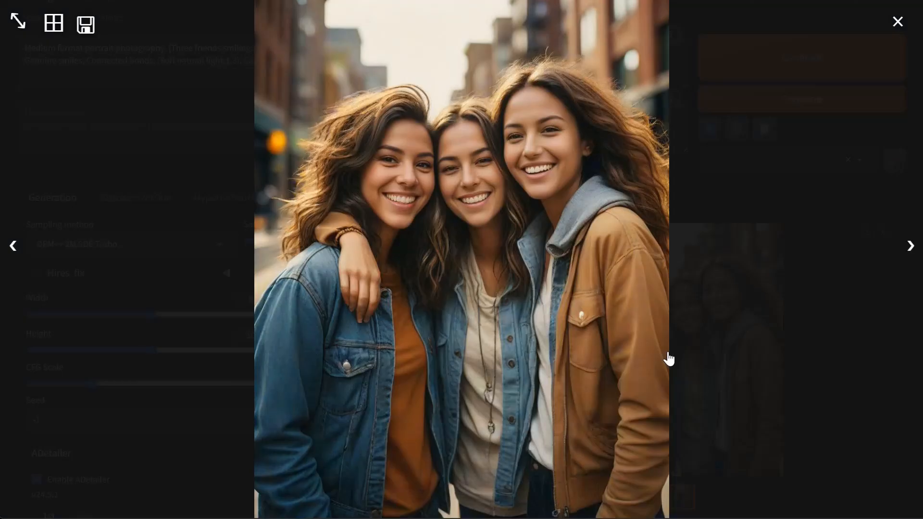
click(443, 290)
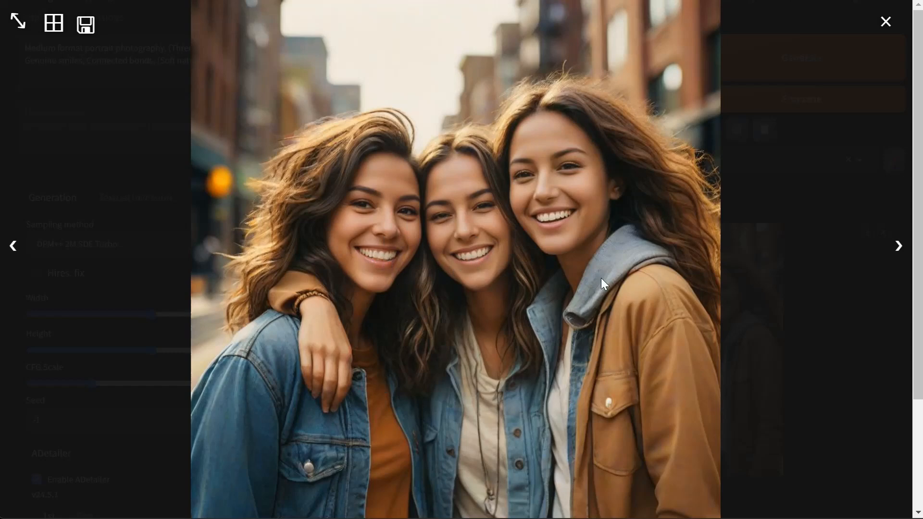
click(566, 300)
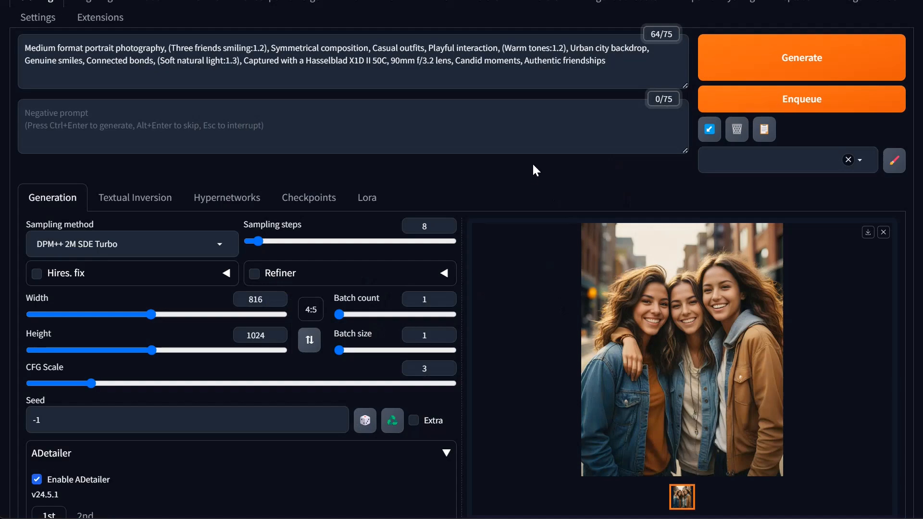
Open the Stable Diffusion section of the settings and look over its checkpoint loading options.
scroll(520, 284, down, 5)
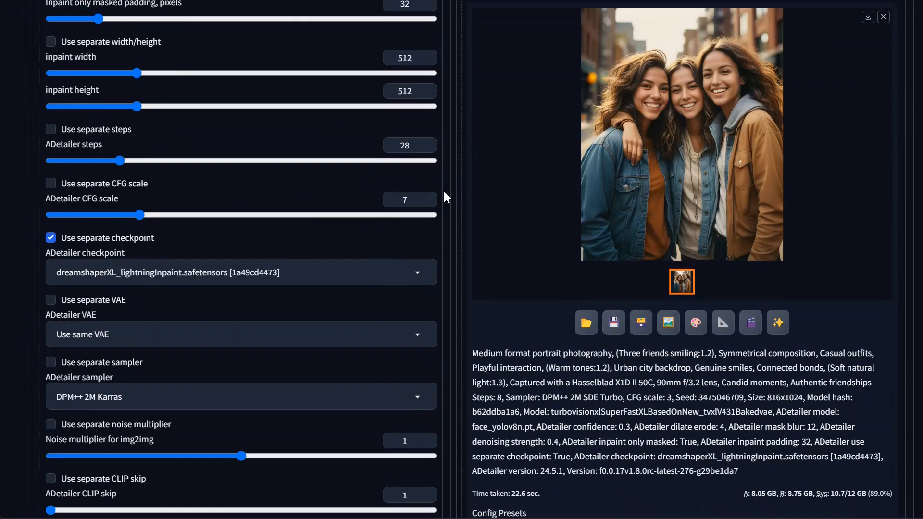
scroll(443, 197, down, 4)
scroll(218, 136, up, 3)
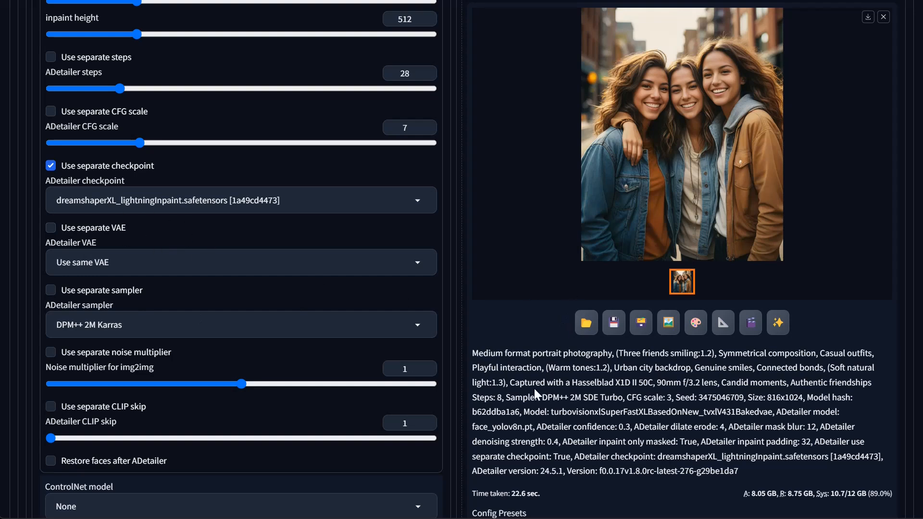
scroll(503, 374, up, 20)
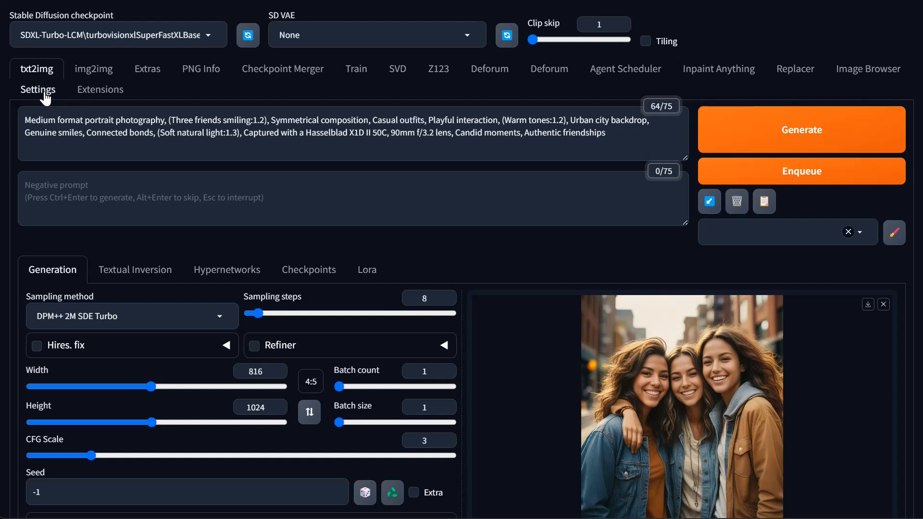
click(45, 96)
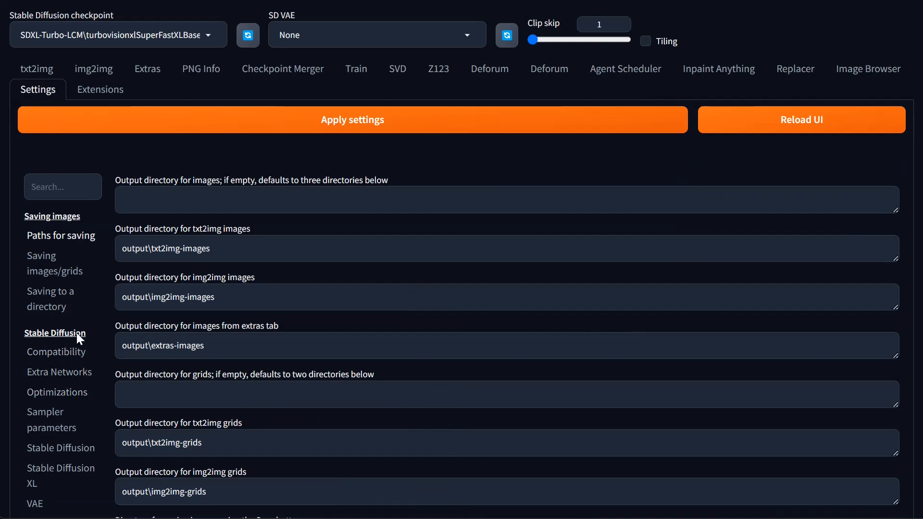
scroll(76, 332, down, 5)
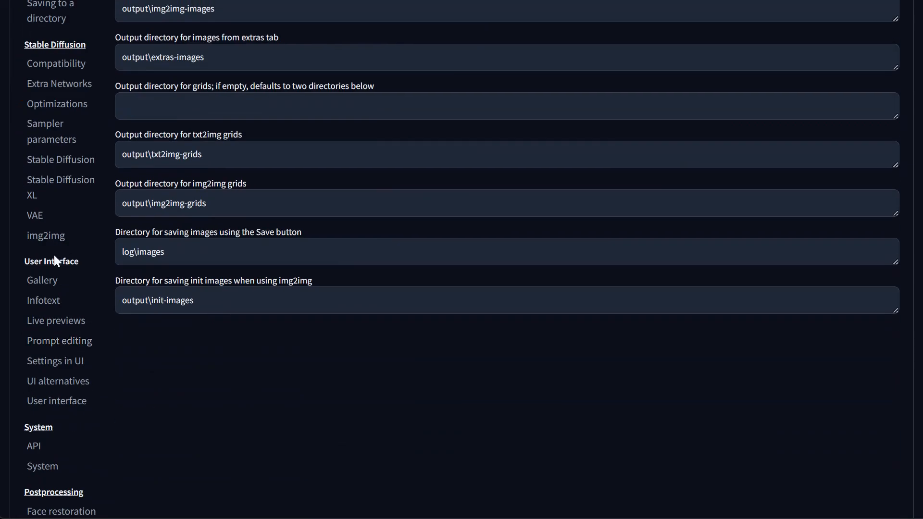
click(62, 161)
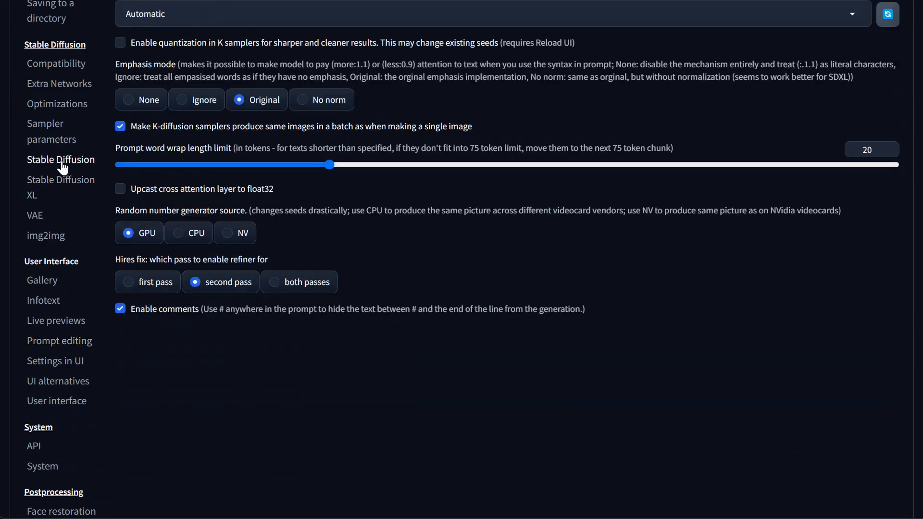
scroll(423, 437, up, 5)
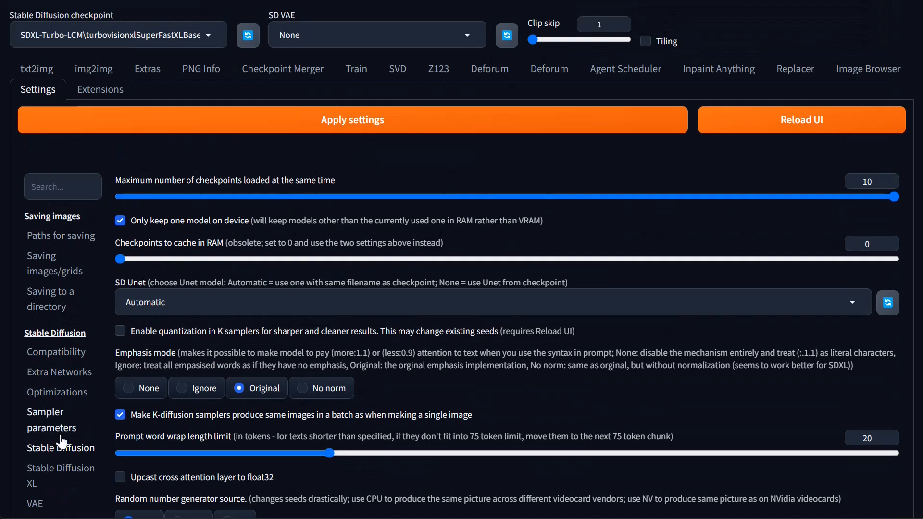
scroll(63, 409, down, 3)
scroll(79, 342, down, 4)
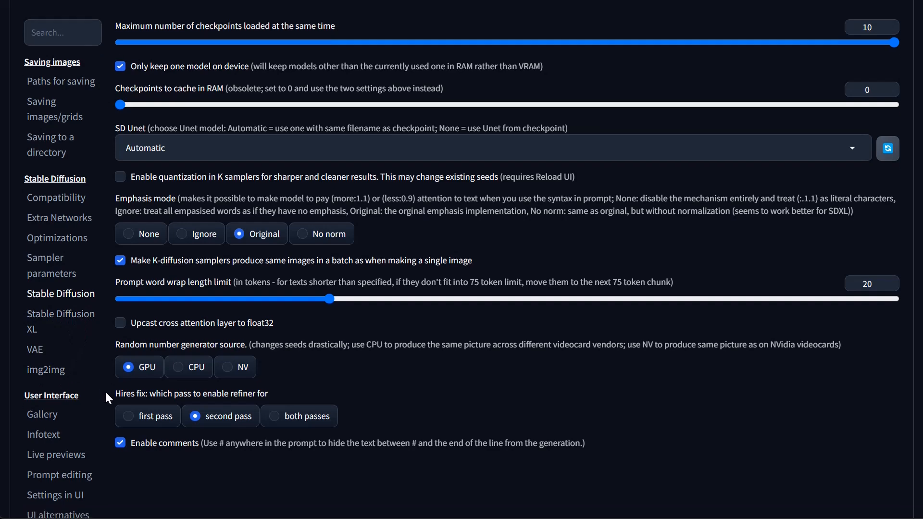
scroll(82, 246, up, 3)
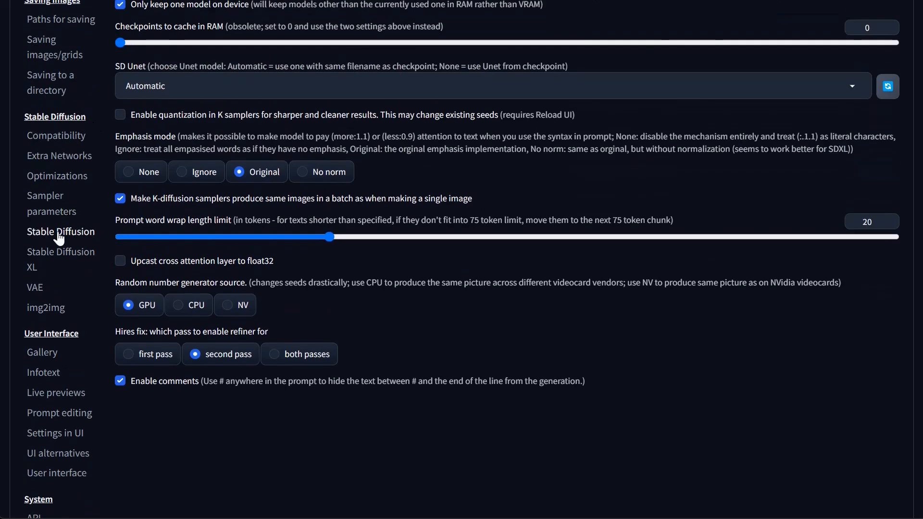
scroll(316, 272, up, 2)
scroll(316, 272, up, 3)
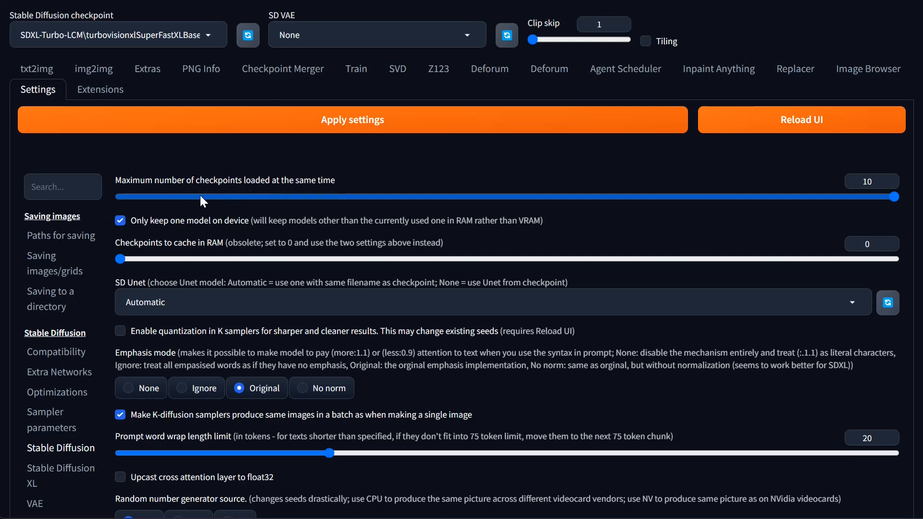
Try 1 and 2 as the maximum number of checkpoints loaded at the same time, and return it to 10.
click(122, 195)
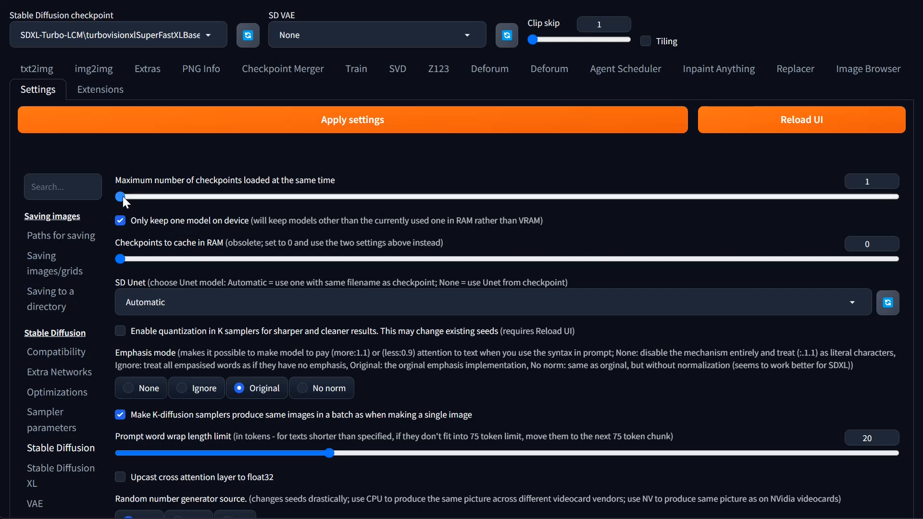
mouse_move(141, 196)
mouse_down()
mouse_move(168, 197)
mouse_move(126, 199)
mouse_up()
drag(122, 197, 169, 197)
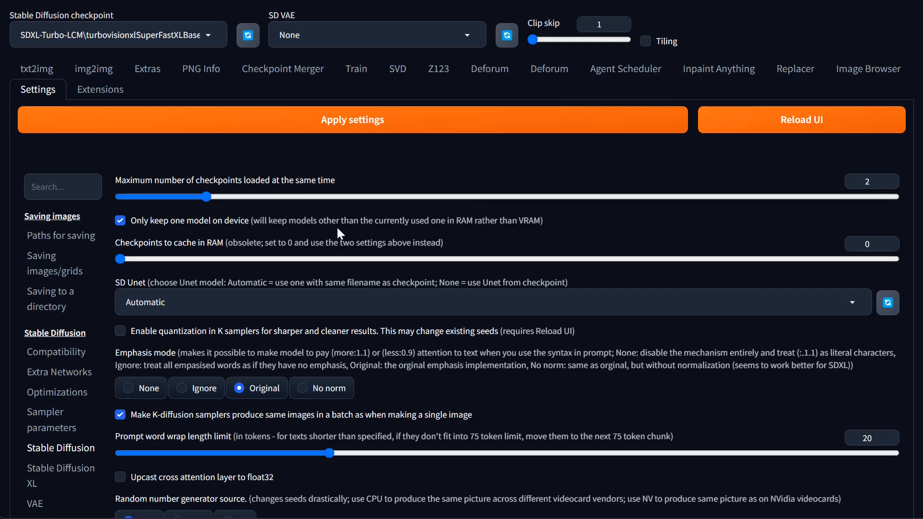
drag(210, 198, 901, 180)
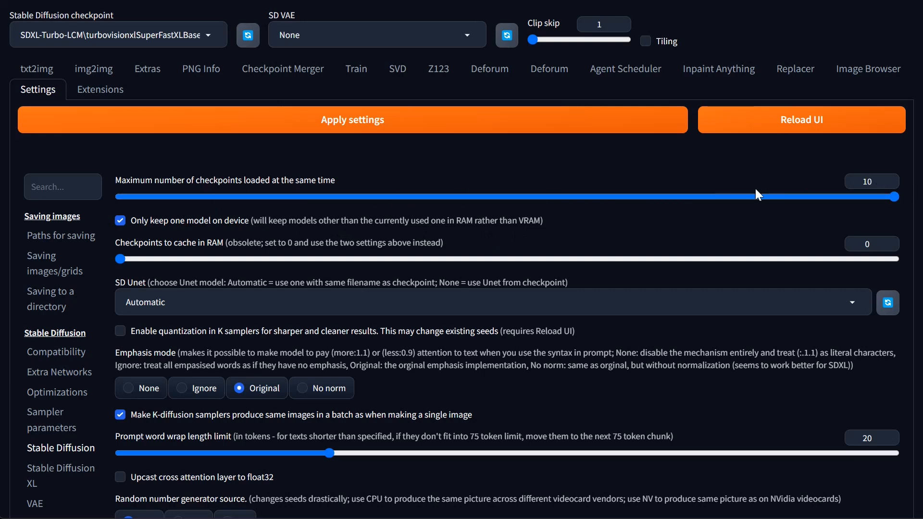
click(890, 178)
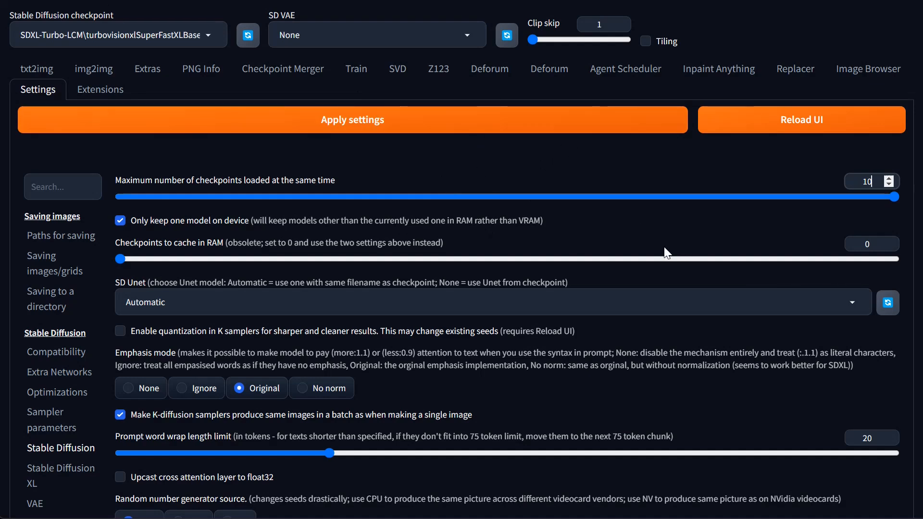
Set the maximum number of checkpoints loaded at the same time to 2 in the Stable Diffusion settings.
click(37, 68)
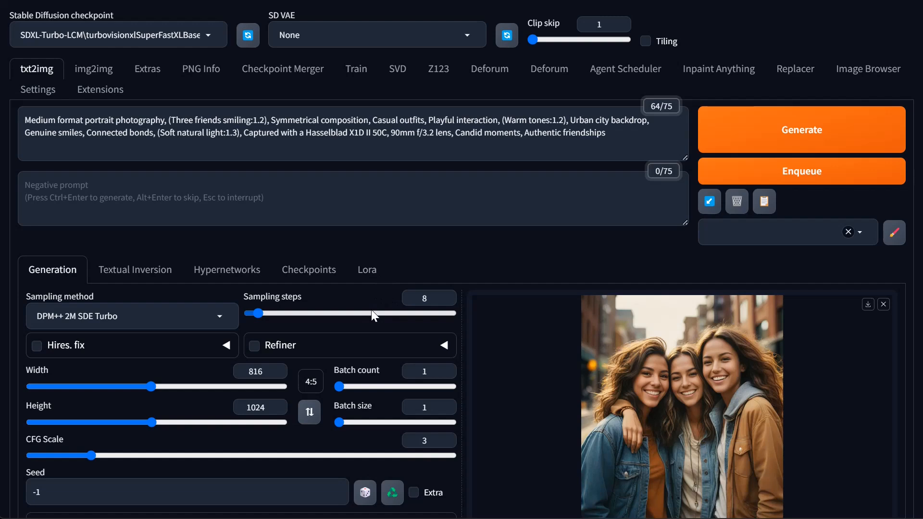
scroll(371, 310, down, 4)
scroll(390, 289, up, 4)
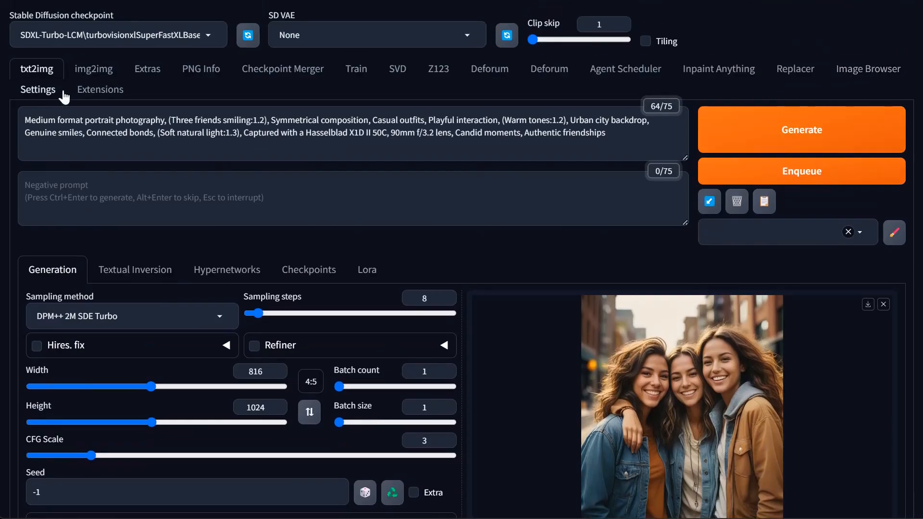
click(43, 91)
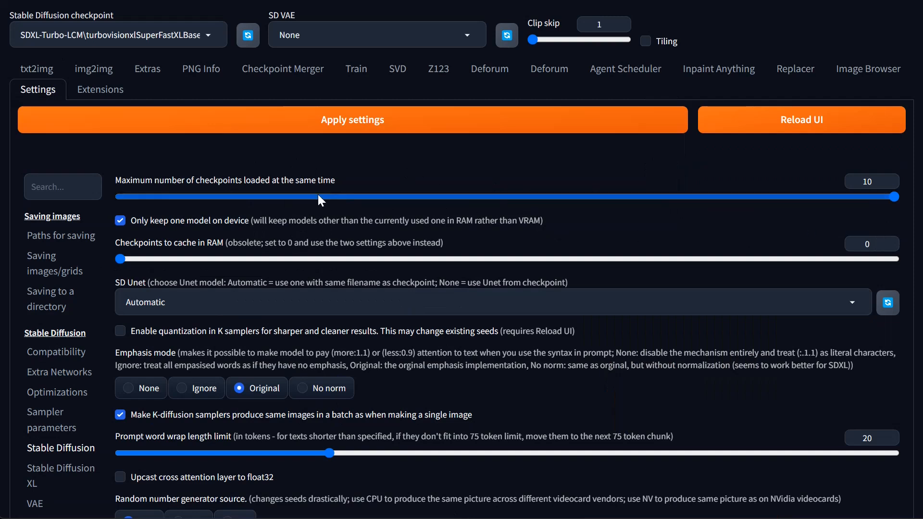
click(193, 195)
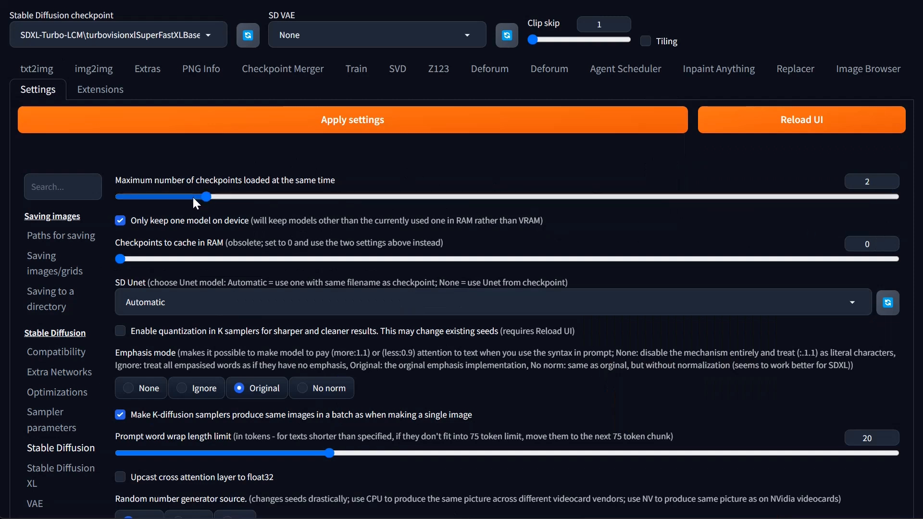
Set the maximum number of checkpoints loaded at the same time to 10 and return to text-to-image generation.
drag(206, 195, 881, 223)
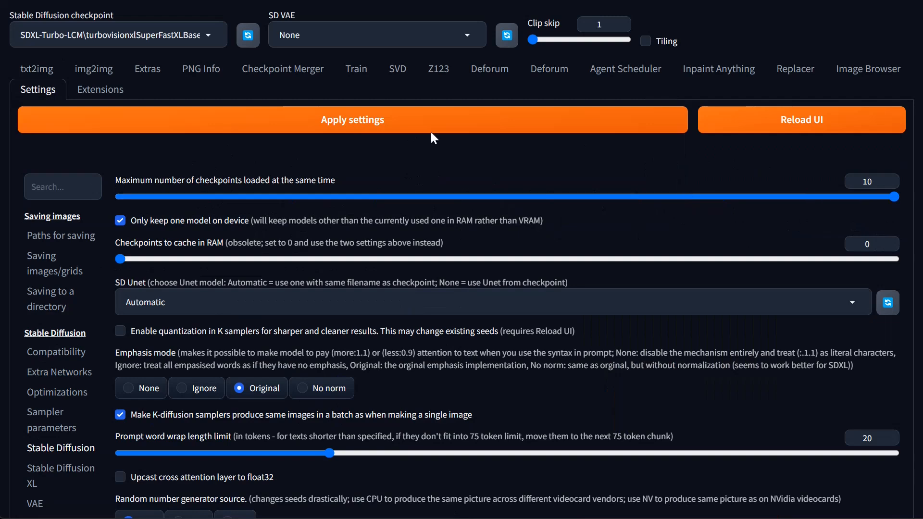
click(38, 71)
Review the ADetailer inpainting options, including separate steps, CFG scale and checkpoint, alongside the main sampling settings.
scroll(205, 281, down, 20)
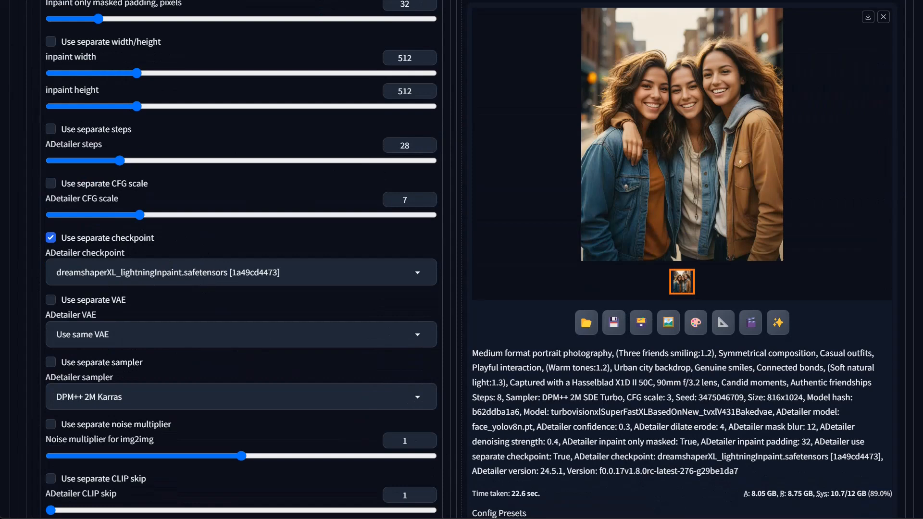
scroll(111, 164, up, 2)
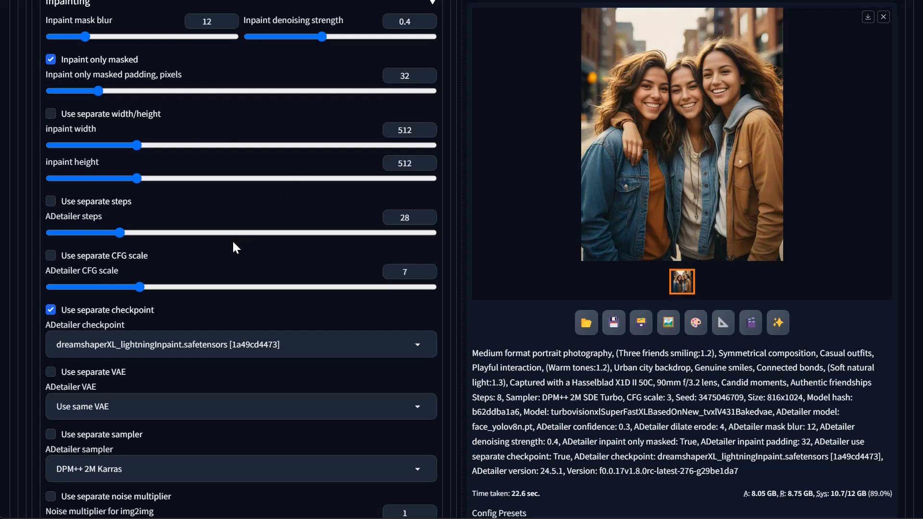
scroll(136, 187, up, 9)
scroll(136, 186, up, 9)
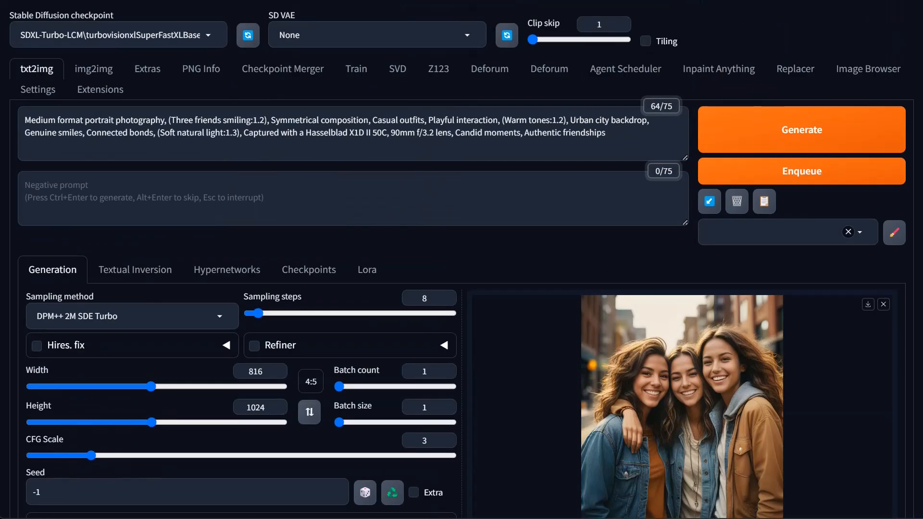
scroll(190, 270, down, 1)
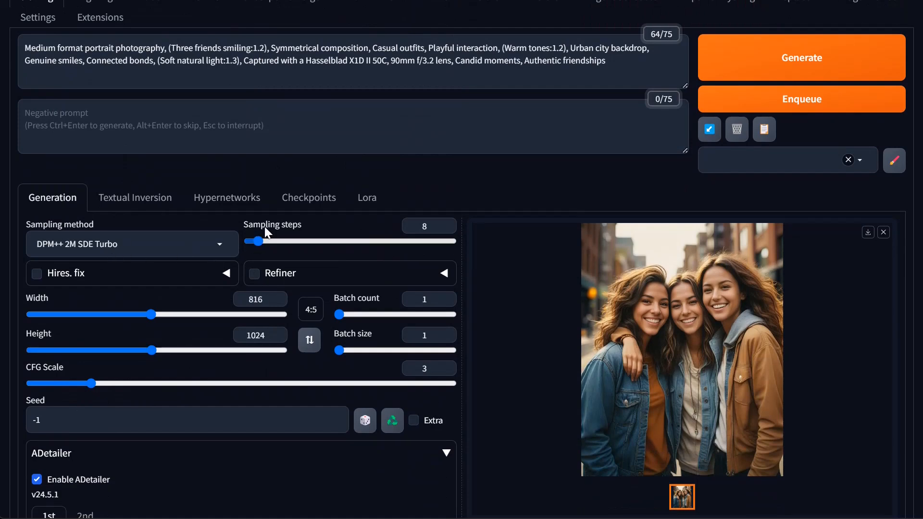
scroll(373, 302, down, 10)
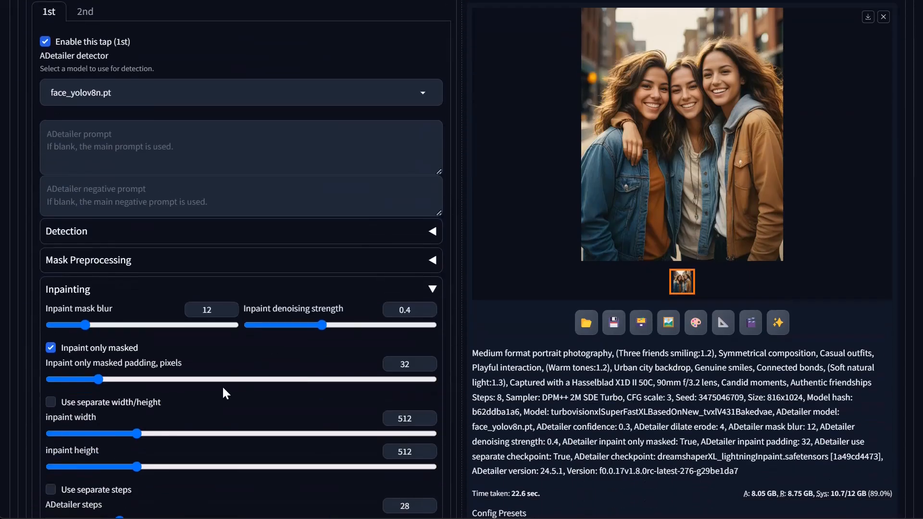
scroll(91, 377, down, 3)
scroll(91, 376, up, 7)
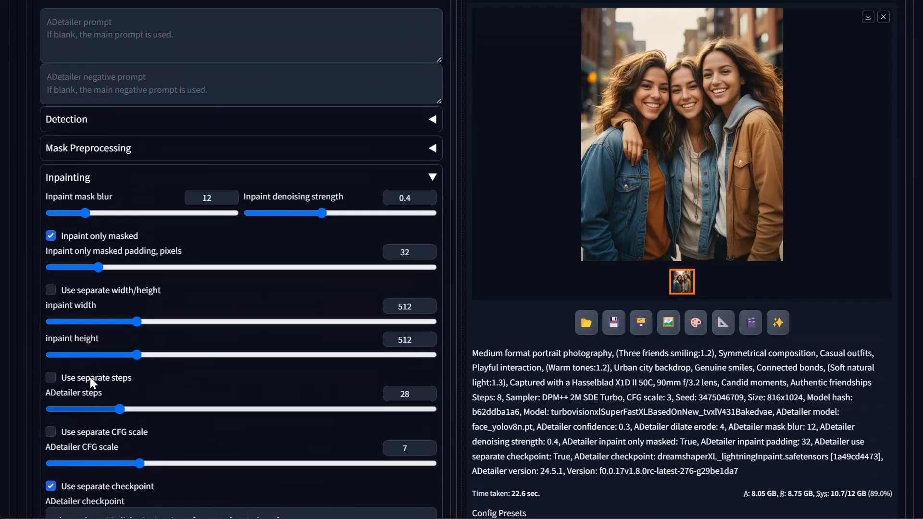
scroll(90, 376, down, 2)
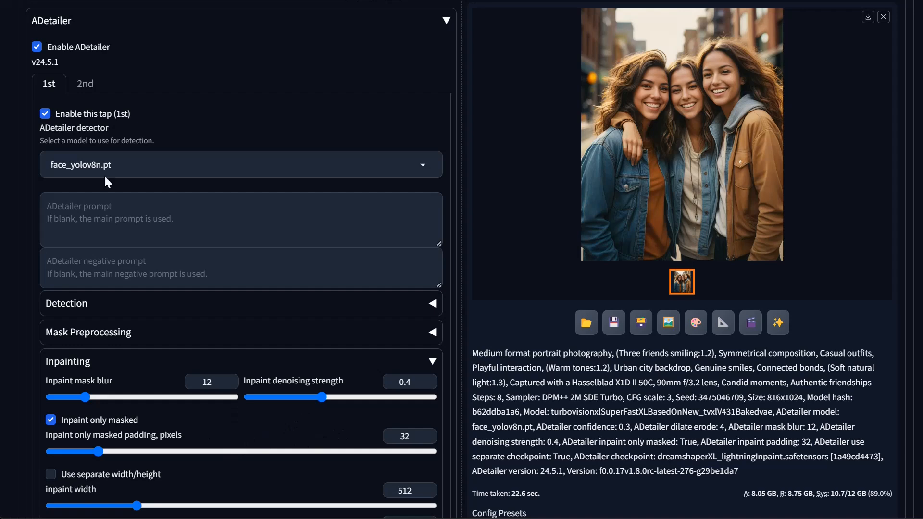
Look through the available ADetailer detector models and close the list with face_yolov8n.pt still chosen.
click(150, 154)
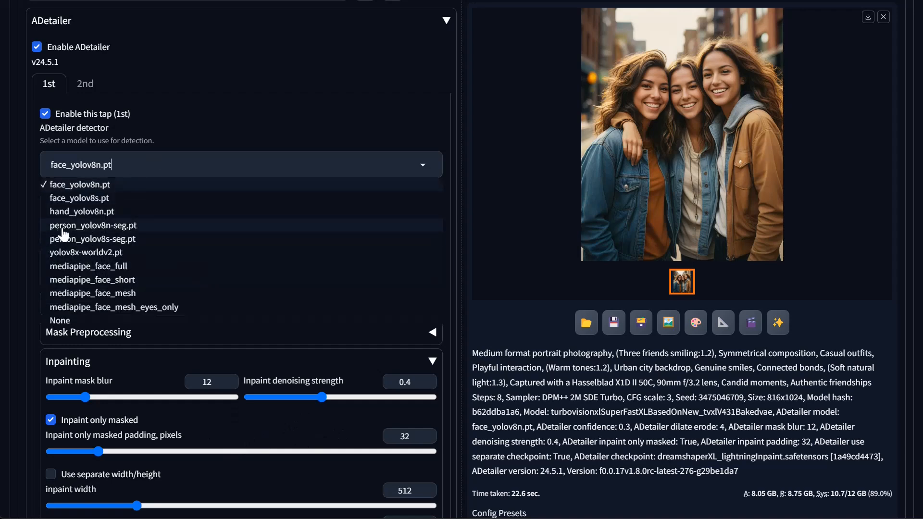
click(18, 137)
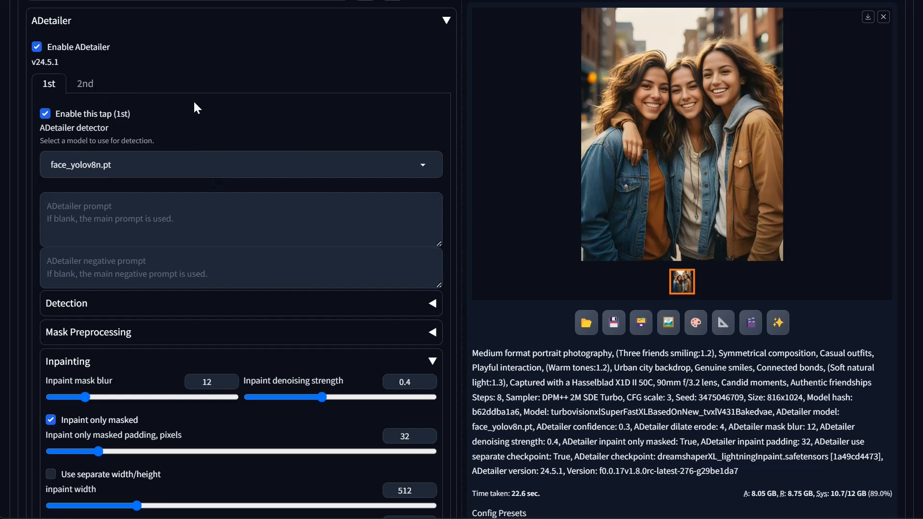
scroll(110, 113, up, 3)
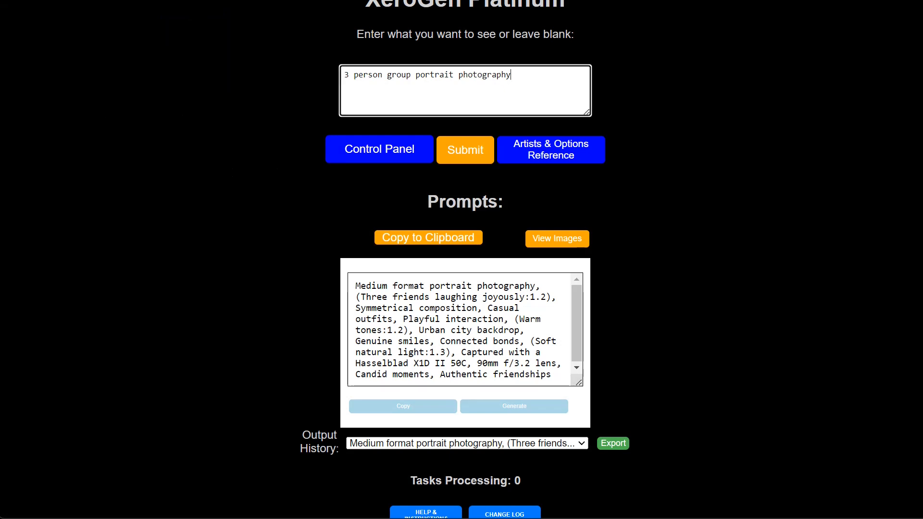
Switch to XeroGen Platinum and change the prompt idea to "small group portrait photography on a beach".
drag(387, 75, 283, 76)
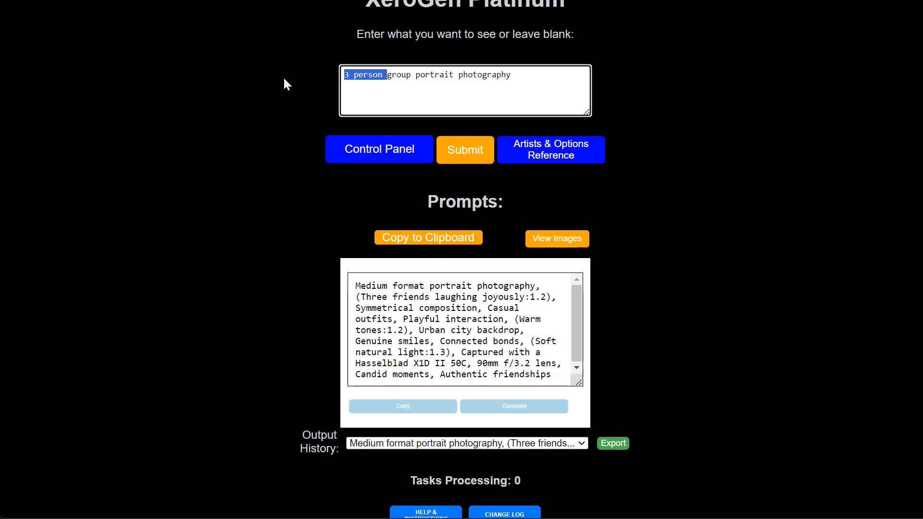
key(BackSpace)
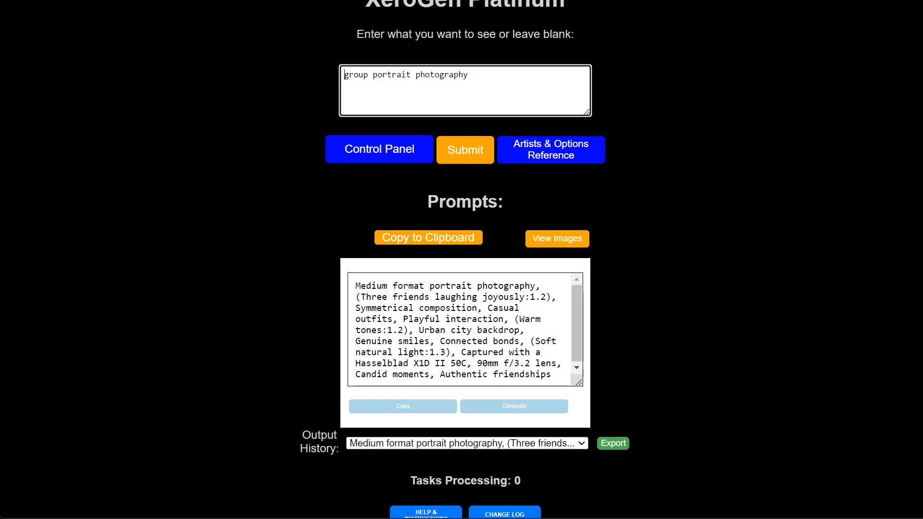
text(small)
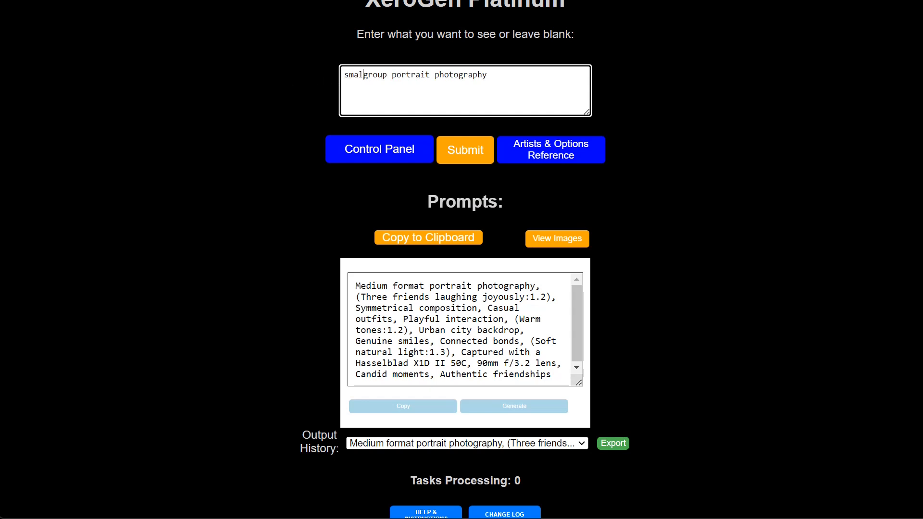
click(500, 75)
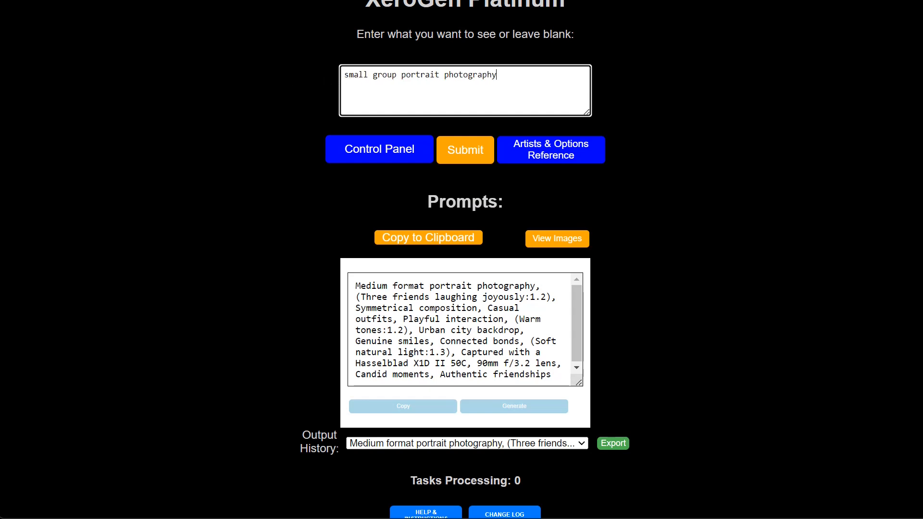
text(on a beach)
Submit the beach idea and replace the positive prompt in Stable Diffusion with the generated prompt text.
click(462, 154)
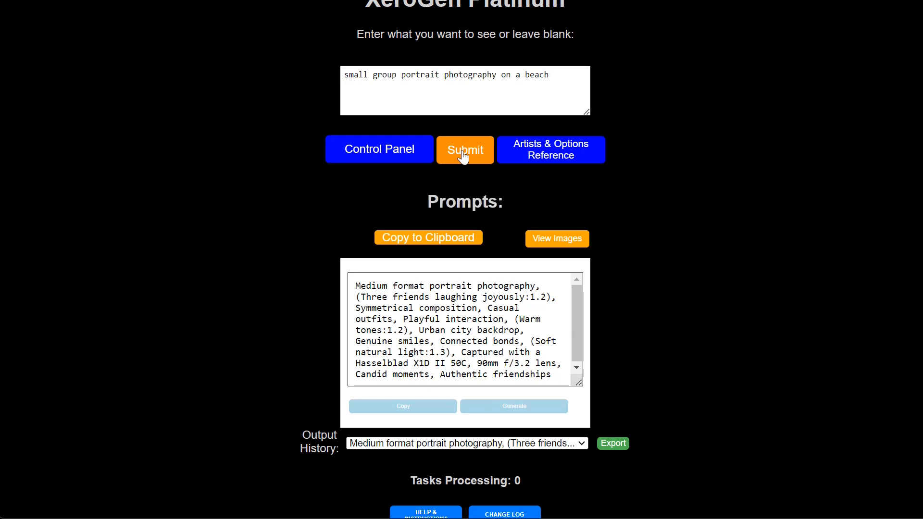
click(402, 408)
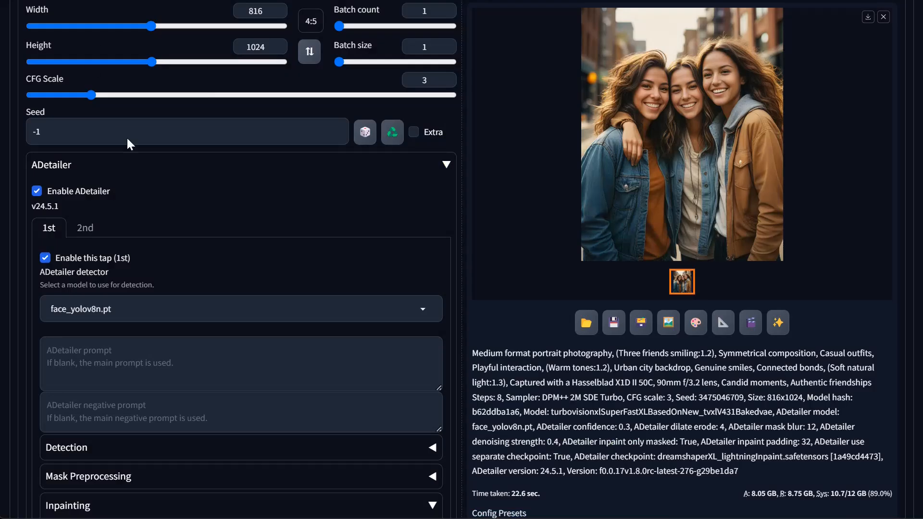
scroll(129, 144, up, 8)
key(ctrl+a)
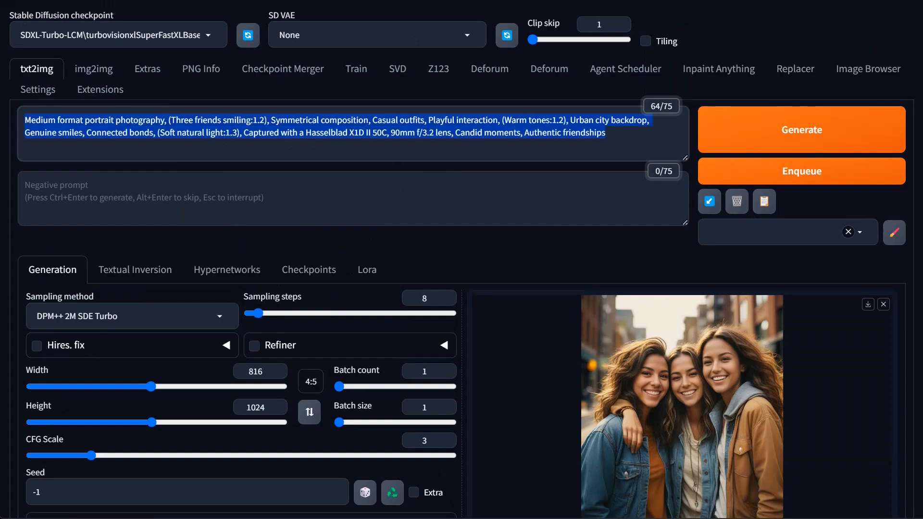
key(ctrl+v)
Disable ADetailer and generate an image from the new beach group prompt.
scroll(48, 260, down, 5)
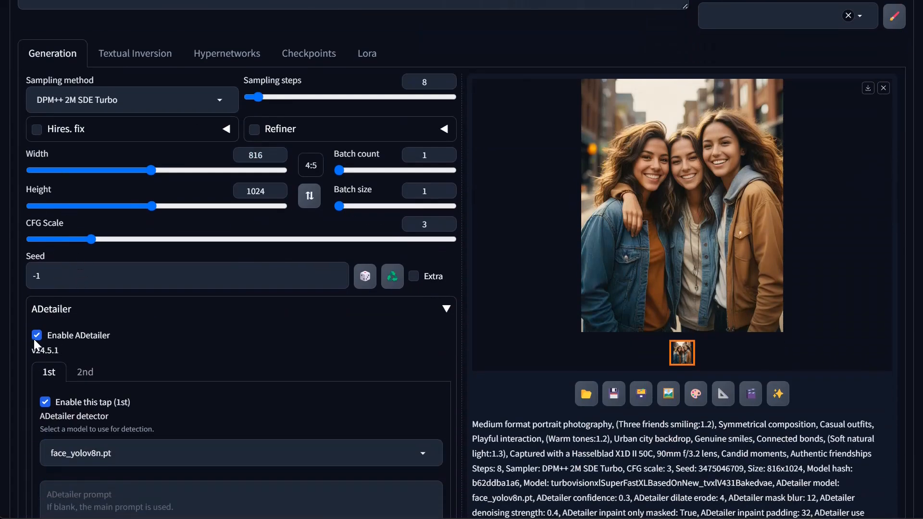
click(37, 335)
scroll(200, 348, up, 5)
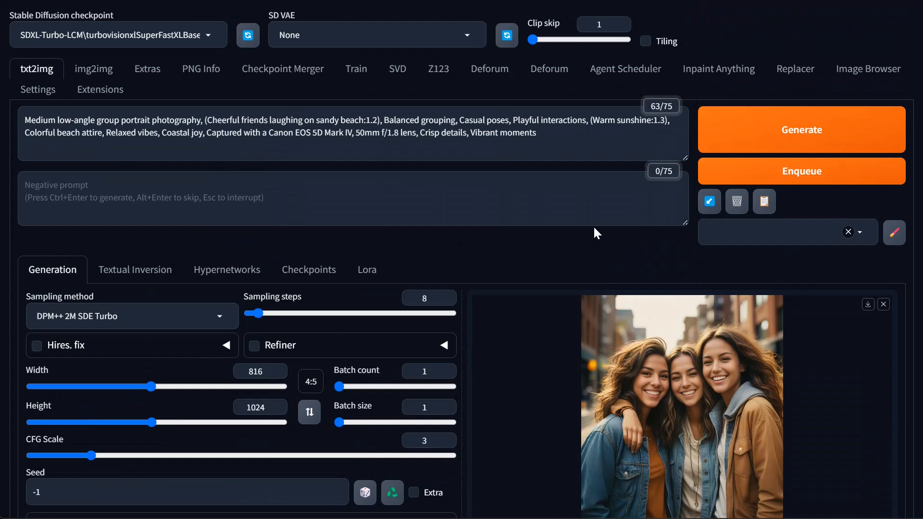
click(737, 136)
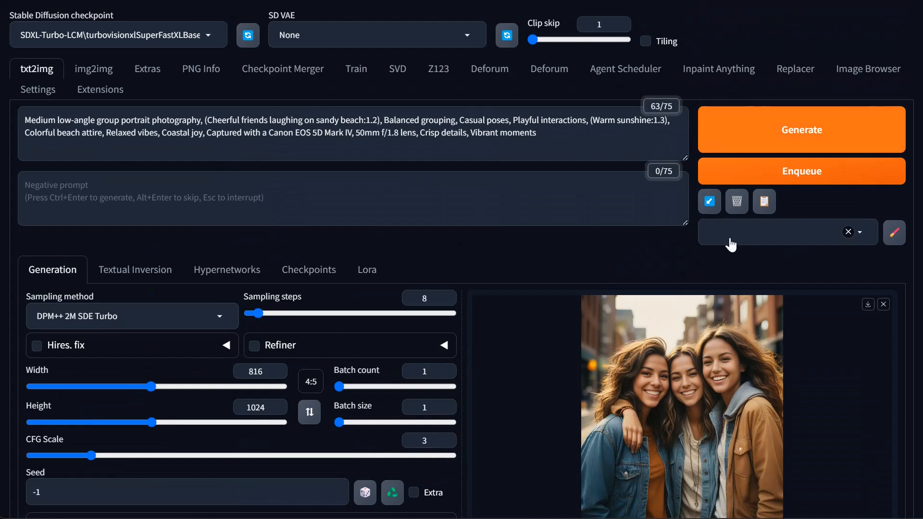
Swap the image dimensions to landscape, 1024 wide by 816 high.
click(314, 417)
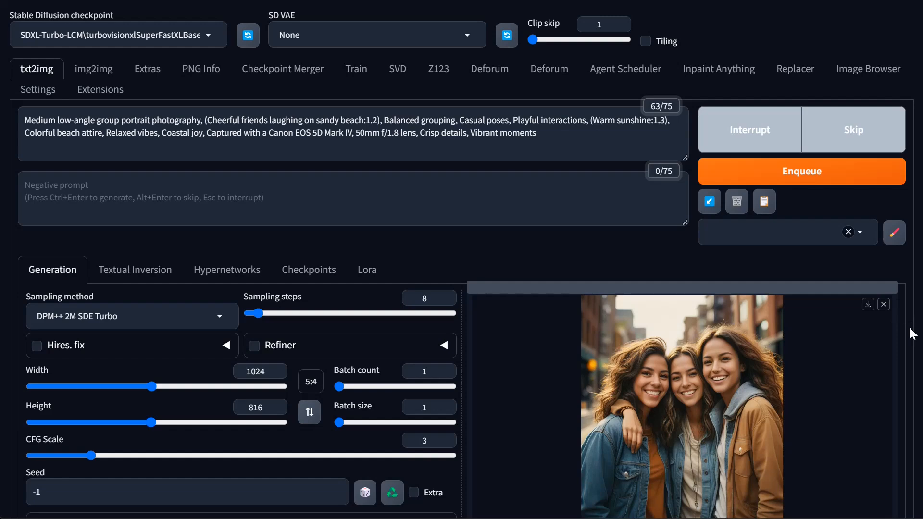
scroll(902, 348, down, 2)
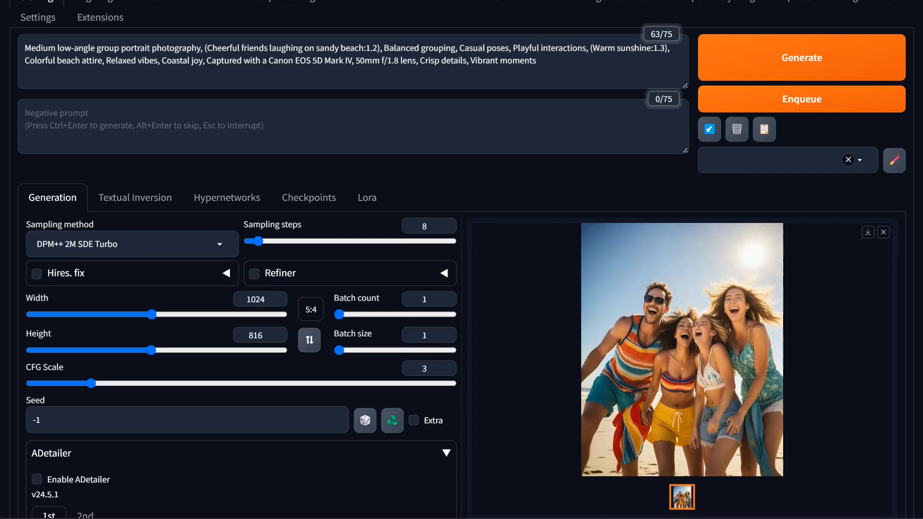
Replace "laughing" with "walking" in the positive prompt and generate another image.
drag(303, 48, 269, 48)
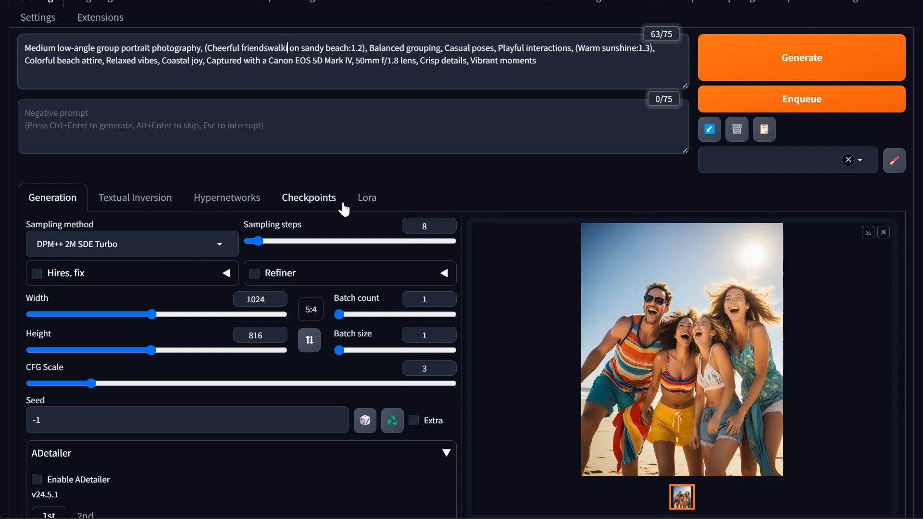
key(BackSpace)
key(BackSpace)
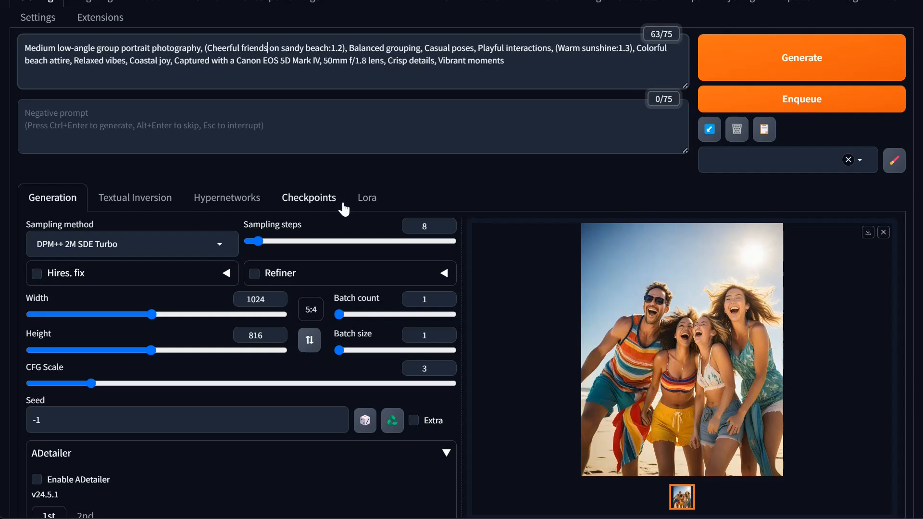
text(walking)
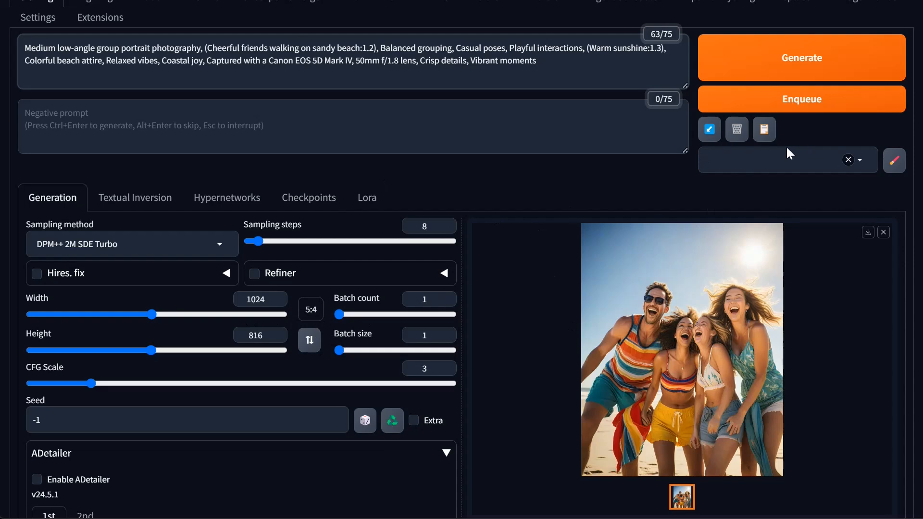
click(757, 72)
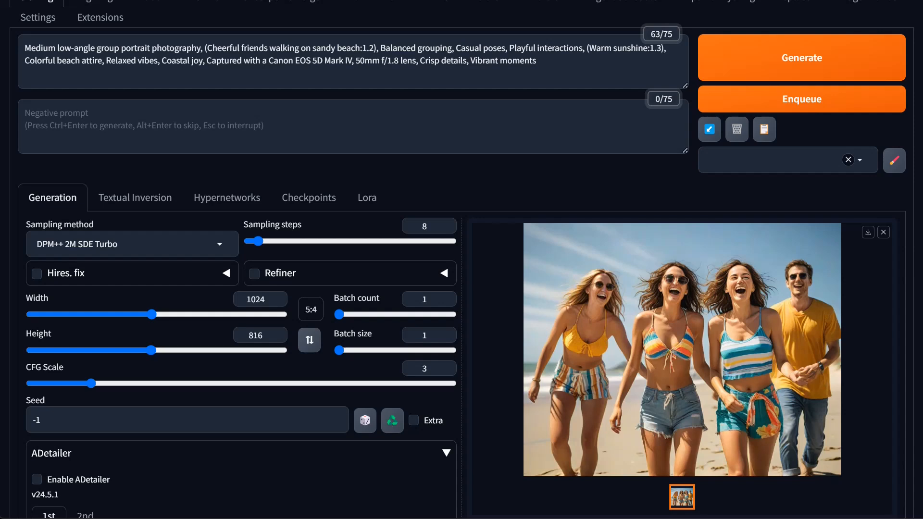
Replace "Medium" with "telephoto" at the start of the positive prompt and generate a new image.
drag(55, 48, 25, 48)
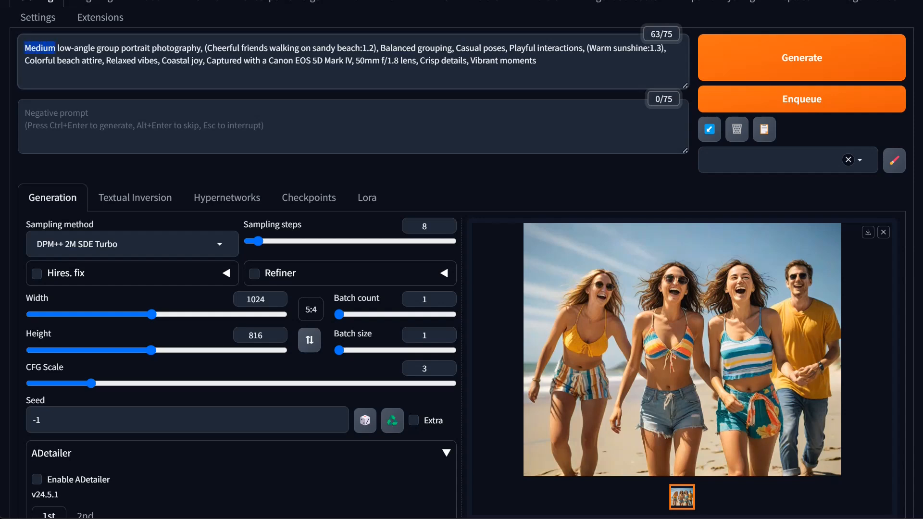
text(telep)
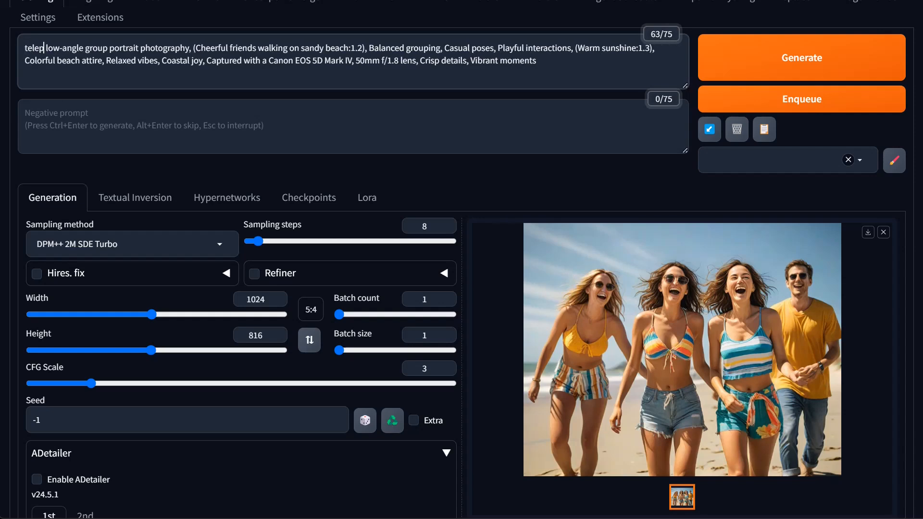
text(hoto)
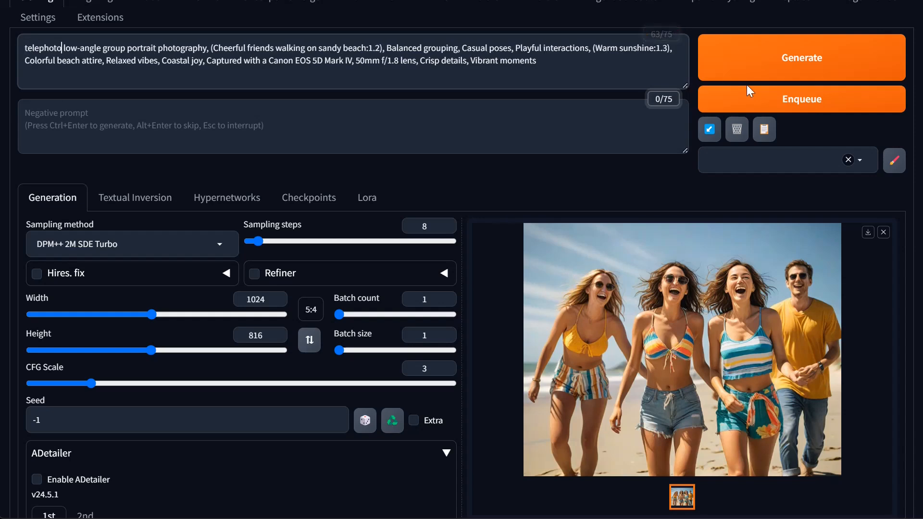
click(778, 60)
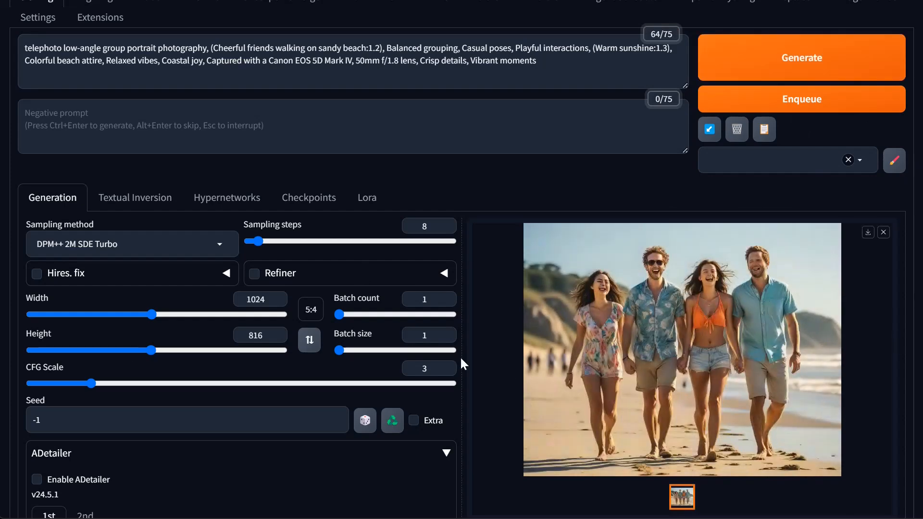
Inspect the faces in the new beach image at full size, close the enlarged view, and check the ADetailer settings.
click(628, 294)
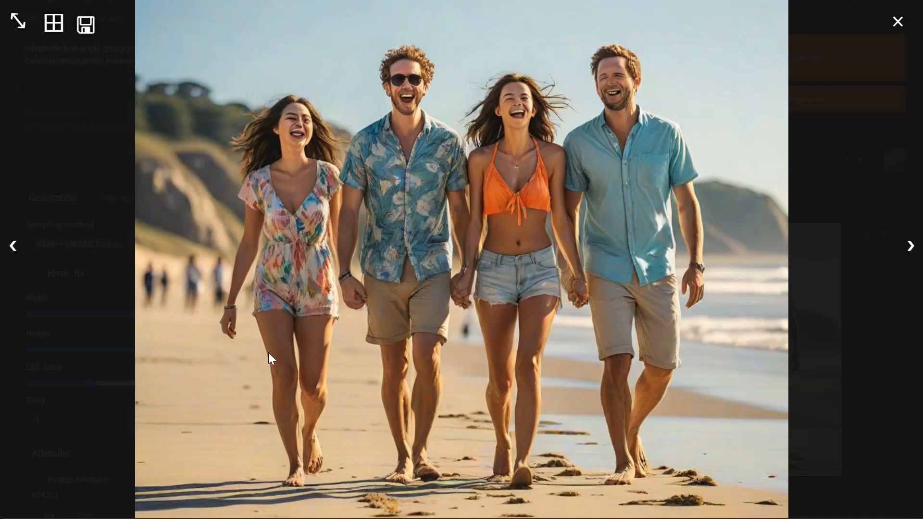
click(374, 356)
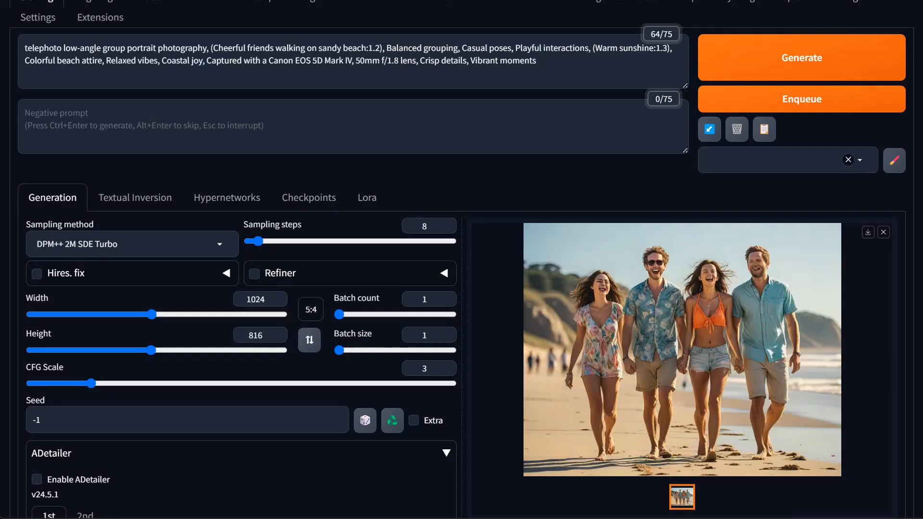
scroll(346, 328, down, 5)
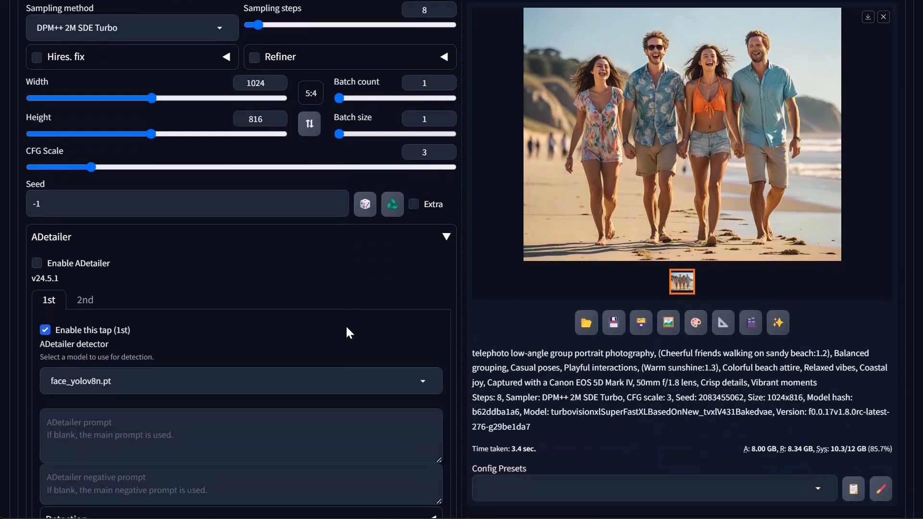
scroll(73, 318, up, 5)
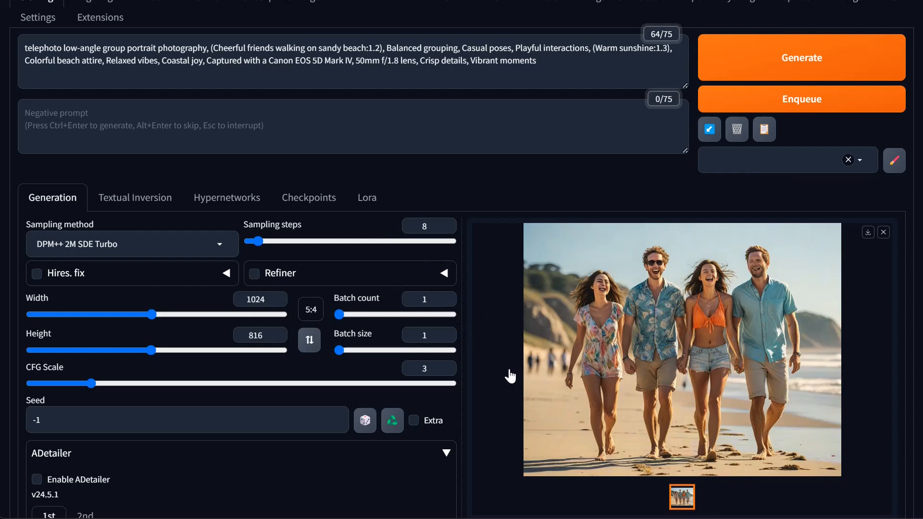
Enable ADetailer and compare the settings of its first and second detection units.
scroll(510, 376, down, 3)
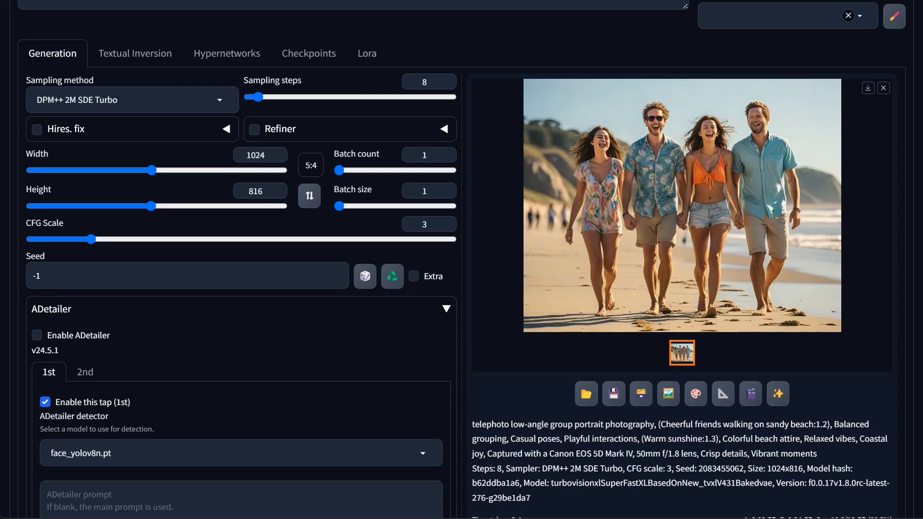
click(37, 335)
scroll(368, 377, down, 3)
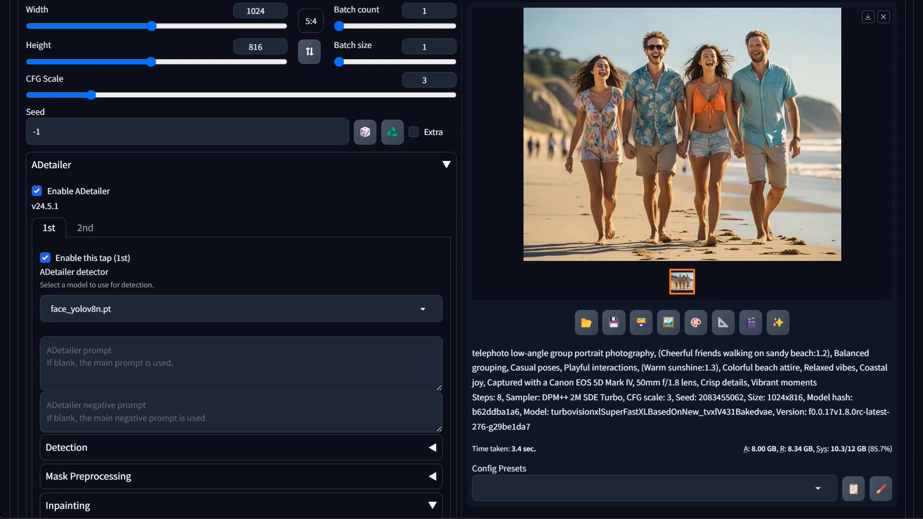
click(85, 227)
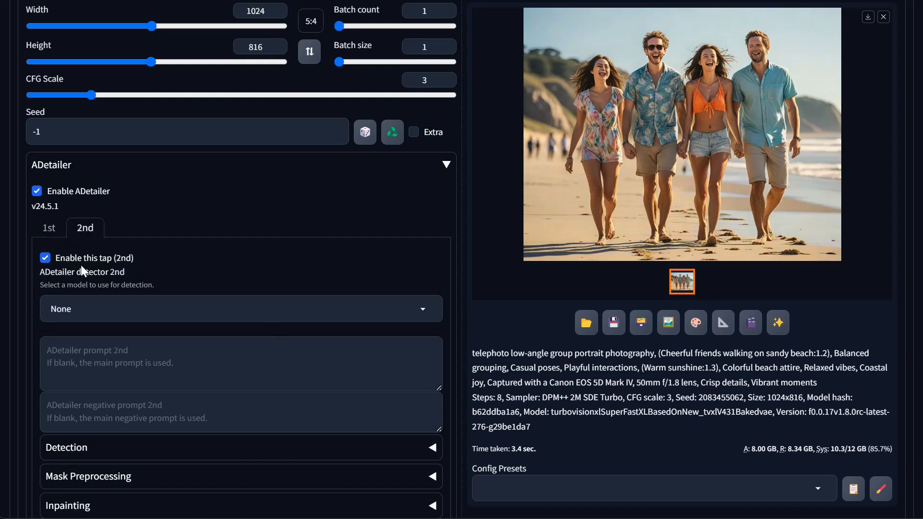
click(48, 228)
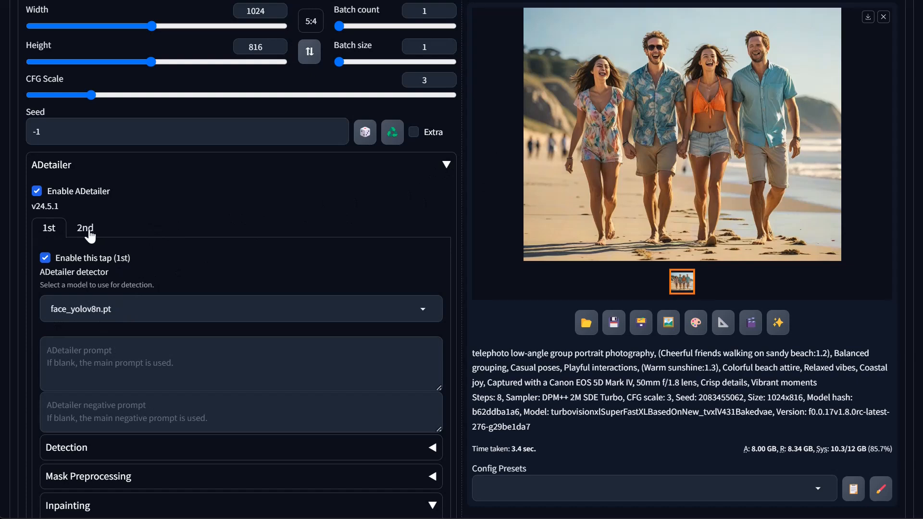
click(86, 229)
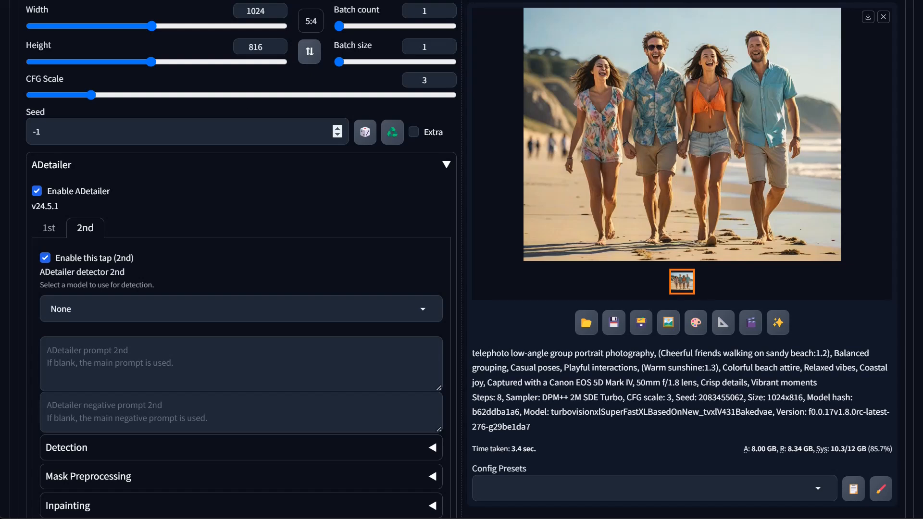
click(51, 230)
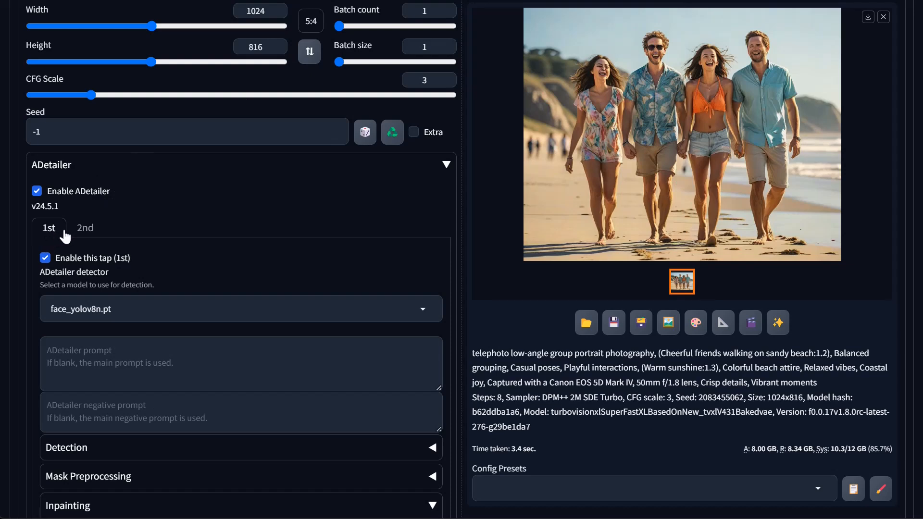
Set the second ADetailer detector to person_yolov8n-seg.pt and generate a new image.
click(85, 228)
click(71, 309)
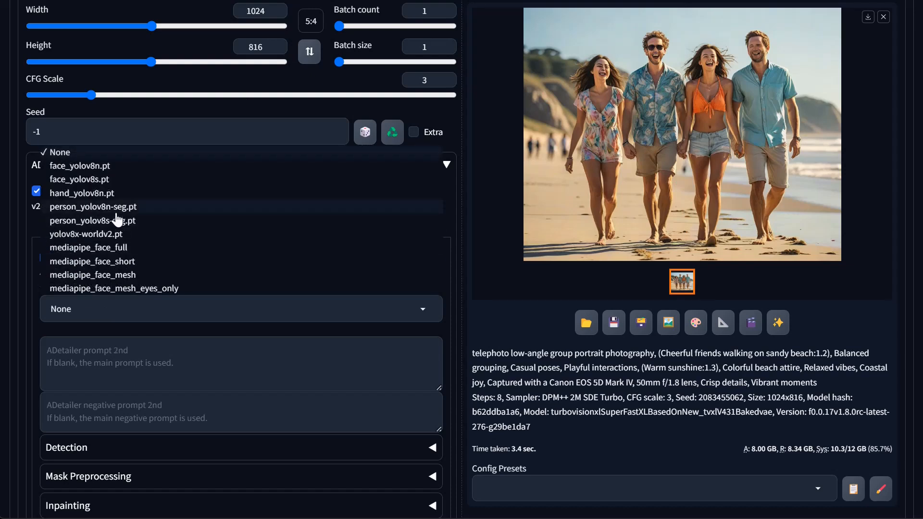
click(91, 210)
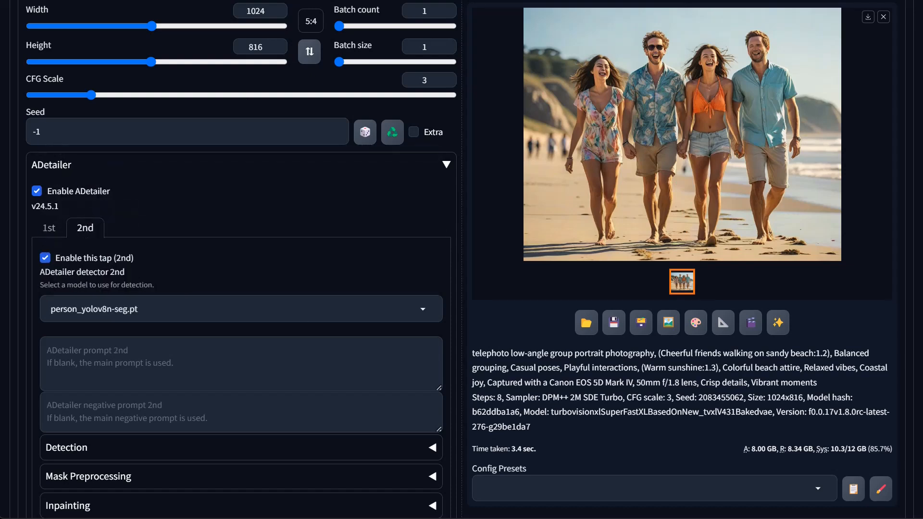
scroll(296, 316, down, 5)
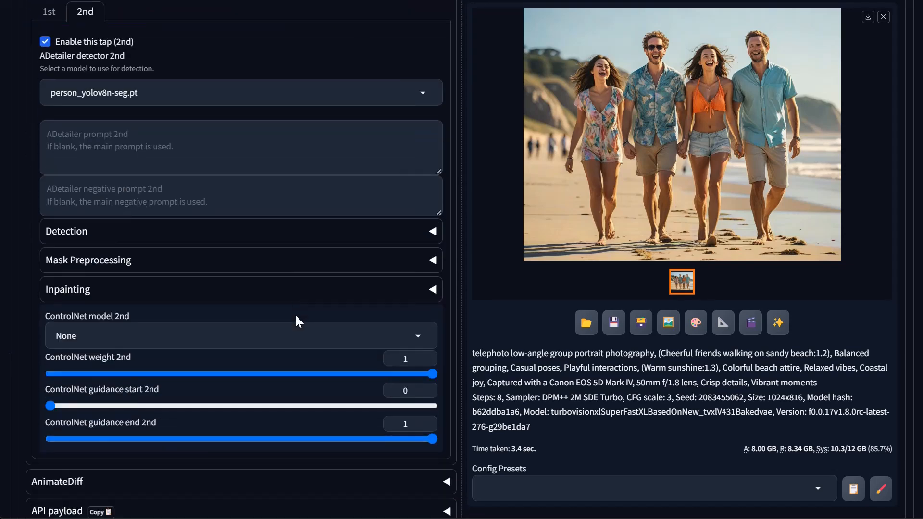
scroll(295, 314, up, 11)
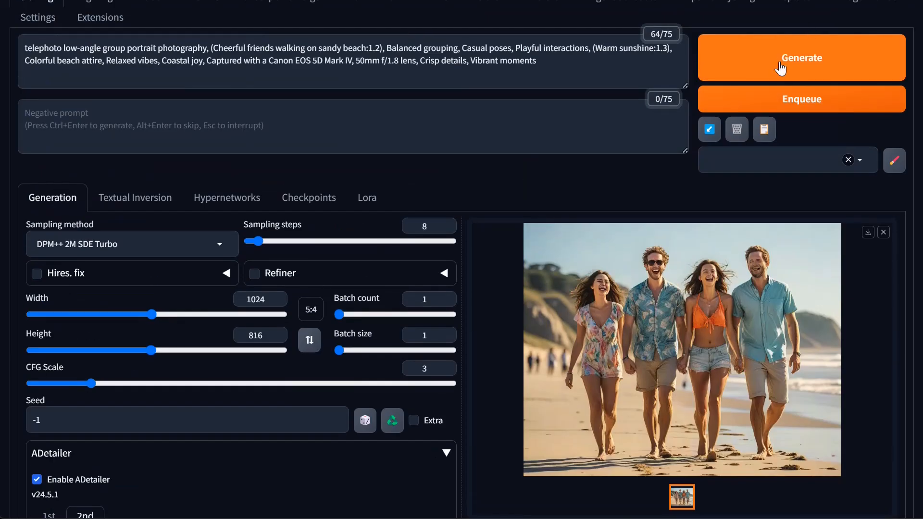
click(780, 68)
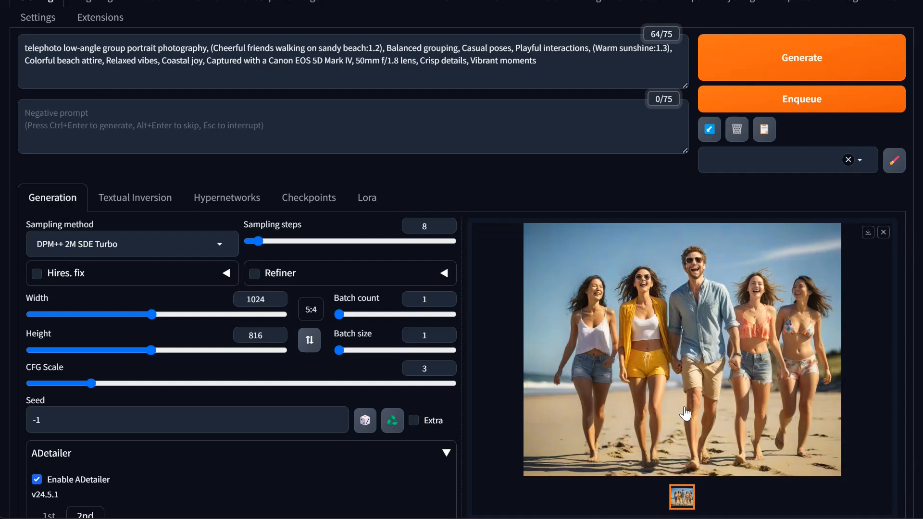
Inspect the generated beach group at full size, focusing on faces and bodies, and close the enlarged view.
click(670, 334)
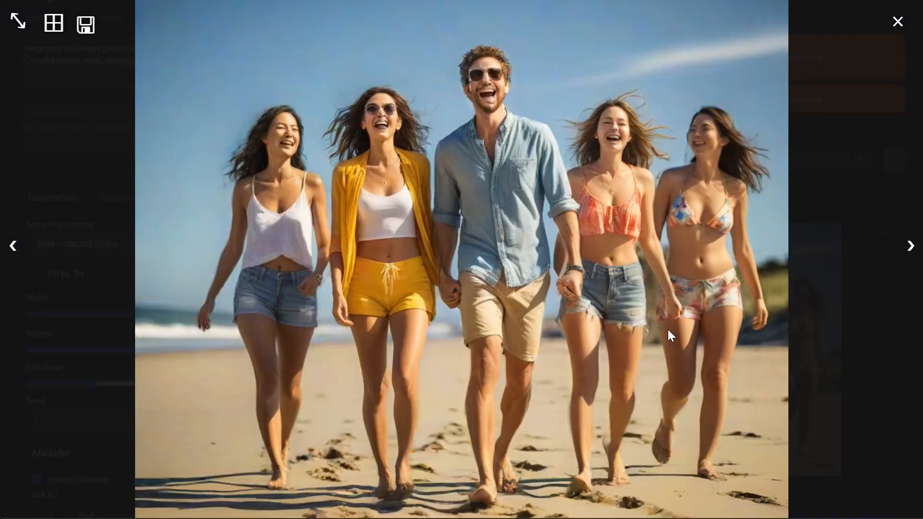
click(19, 22)
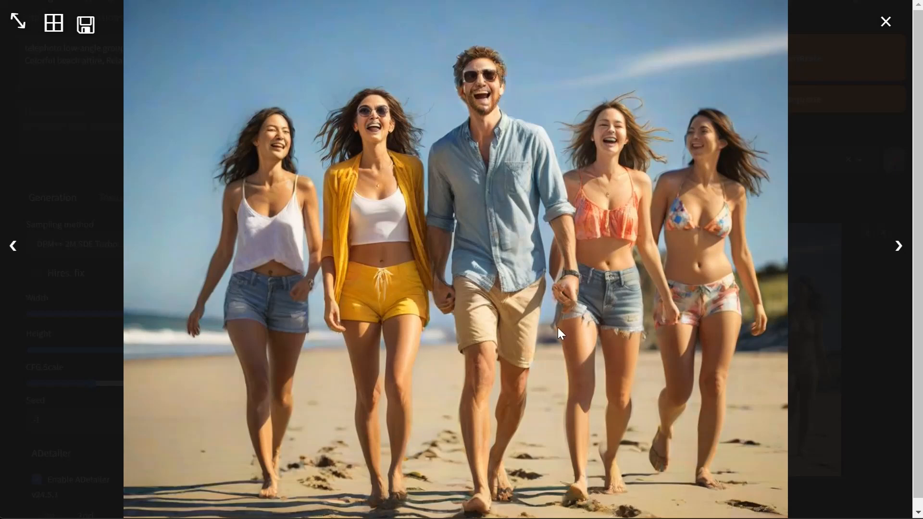
click(457, 307)
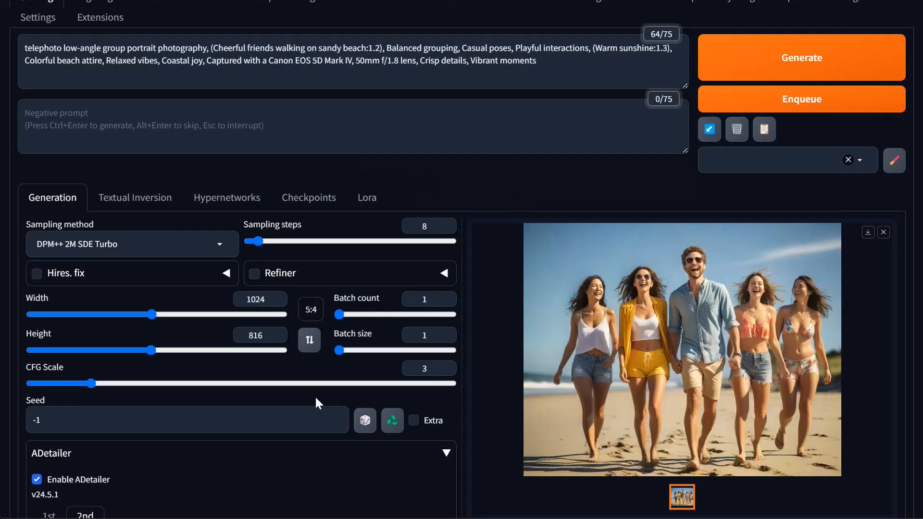
Change the first ADetailer detector to person_yolov8n-seg.pt.
scroll(316, 396, down, 5)
click(48, 302)
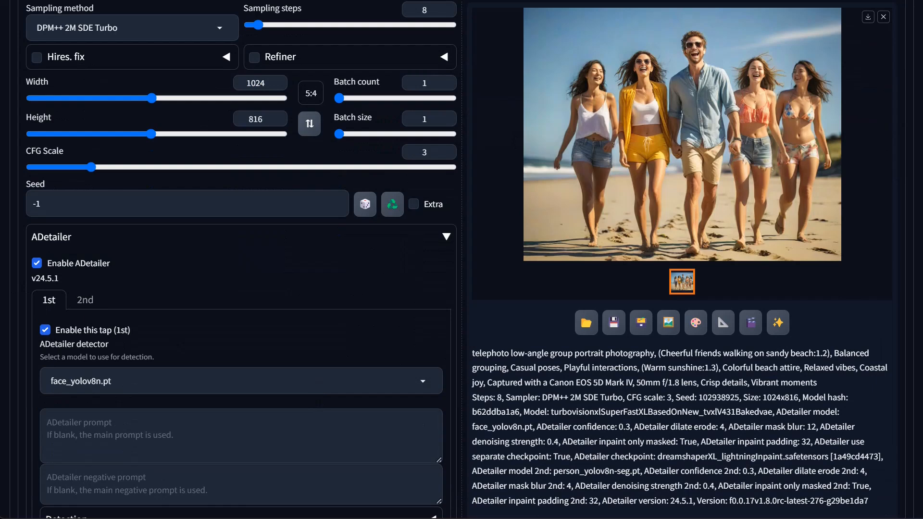
click(120, 381)
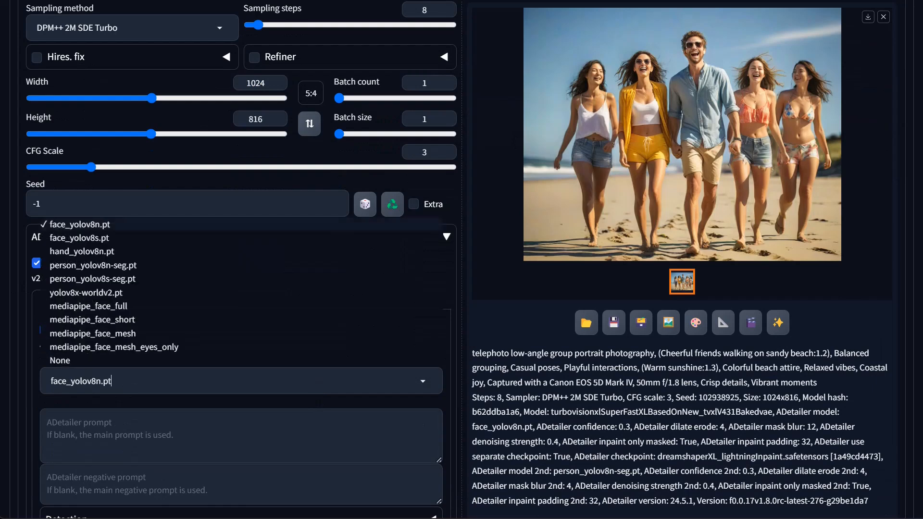
click(121, 266)
Change the second ADetailer detector to face_yolov8n.pt and generate another image.
click(83, 302)
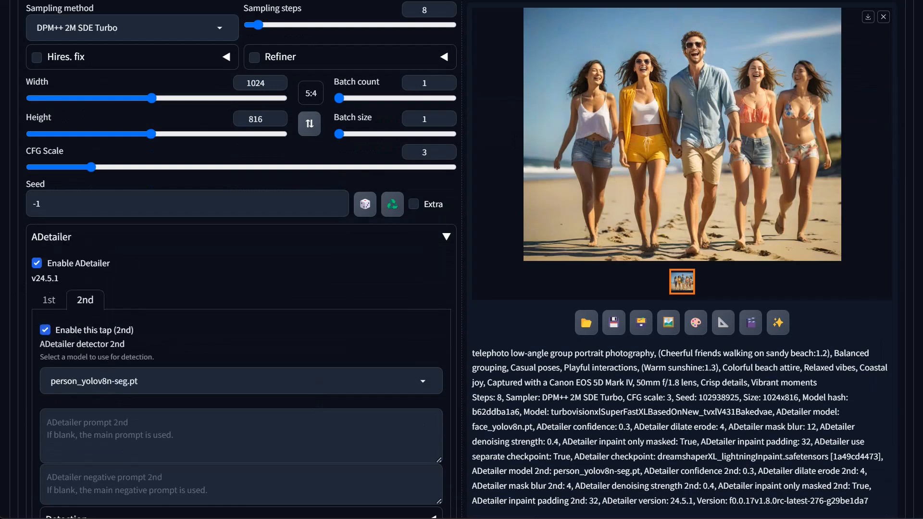
click(94, 380)
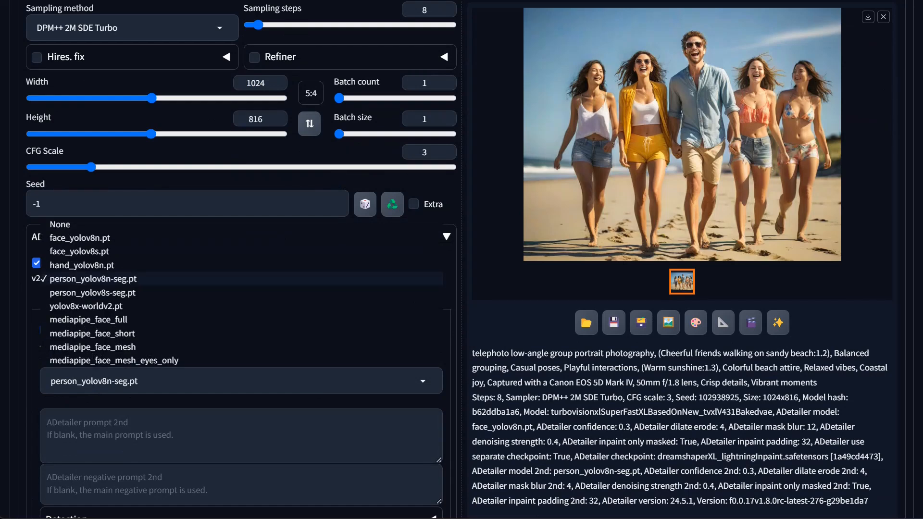
click(80, 238)
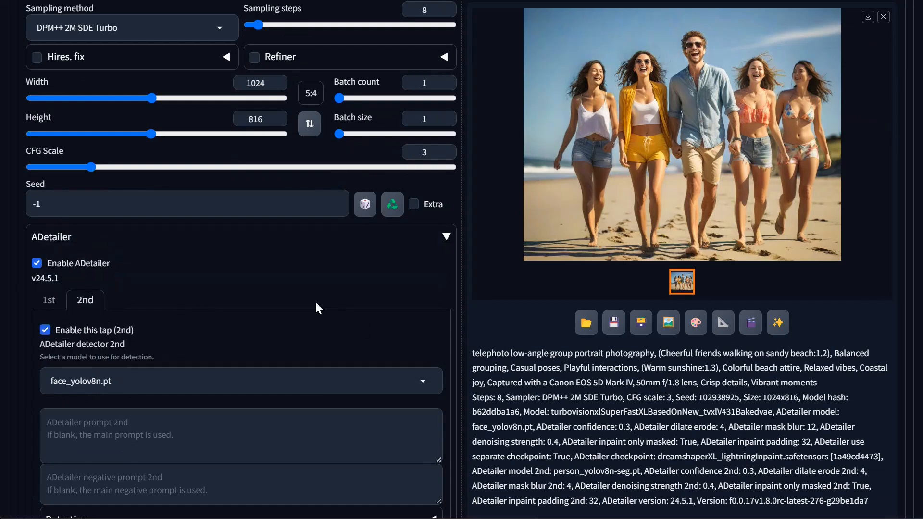
scroll(792, 181, up, 5)
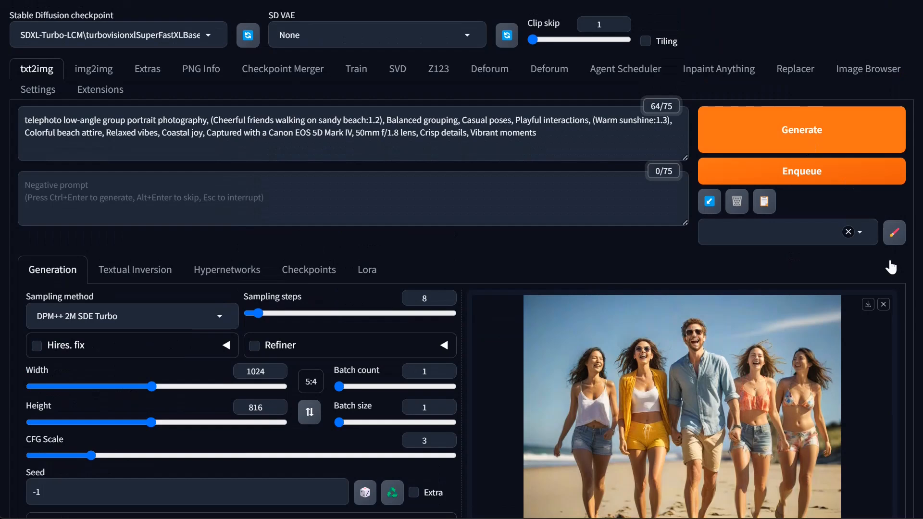
click(826, 135)
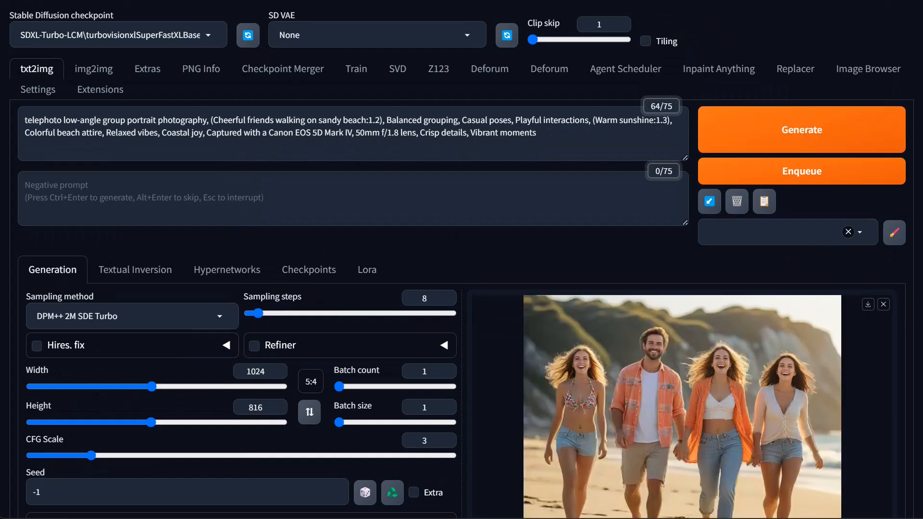
Examine the people and their outlines in the new image at full size, and close the enlarged view.
click(648, 412)
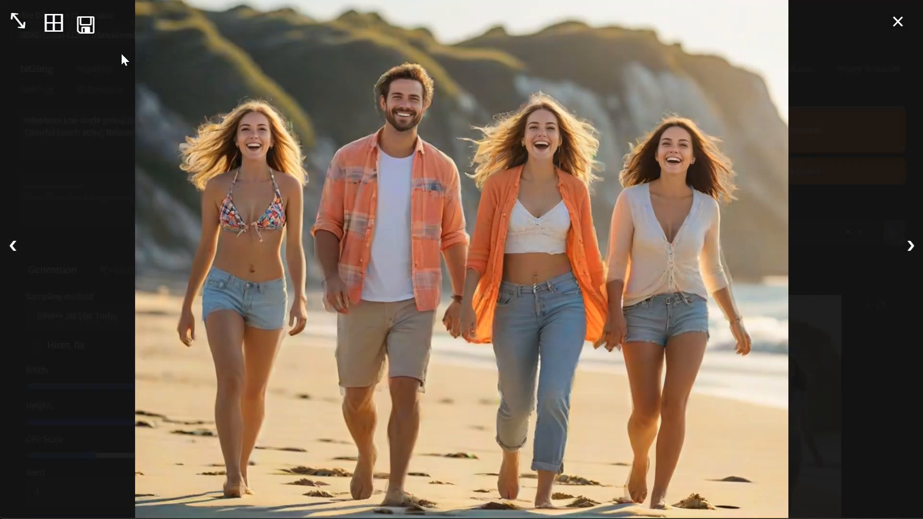
click(19, 22)
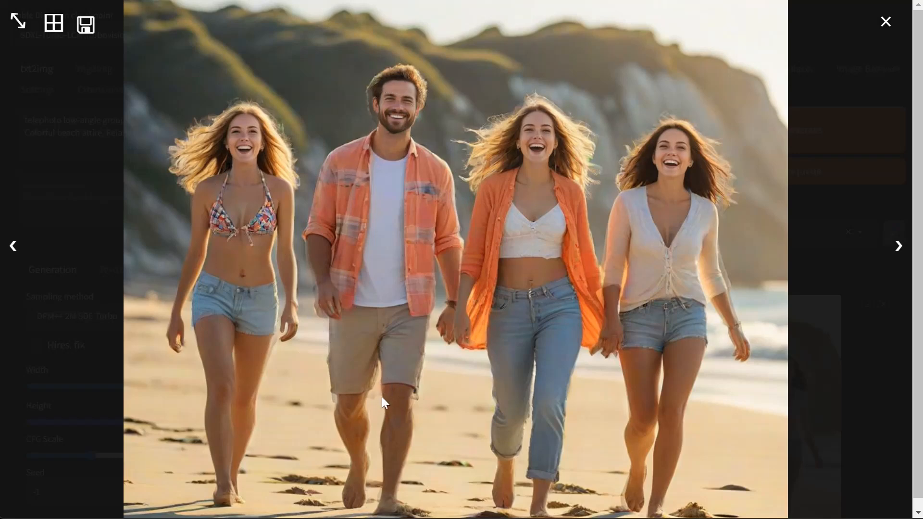
click(374, 324)
Expand the first detector's mask preprocessing settings and reduce its inpaint mask blur to 6.
scroll(373, 324, down, 5)
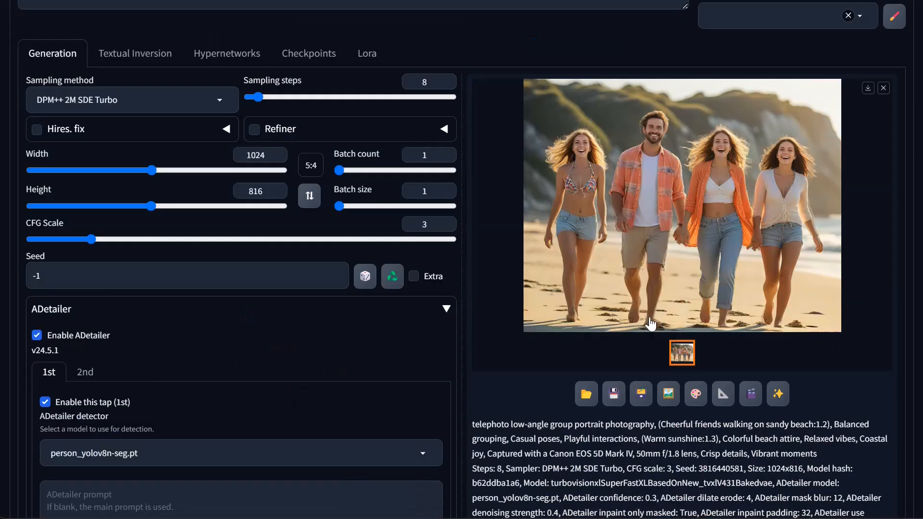
scroll(140, 346, down, 6)
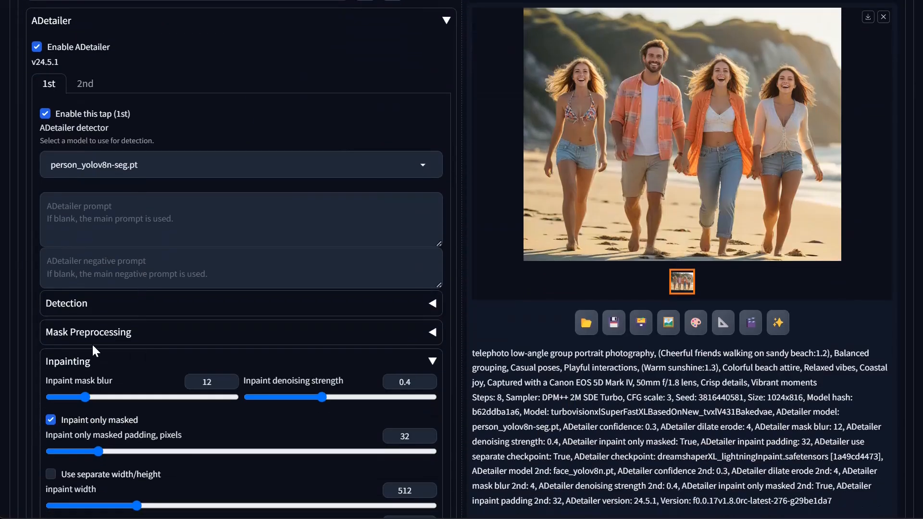
click(82, 335)
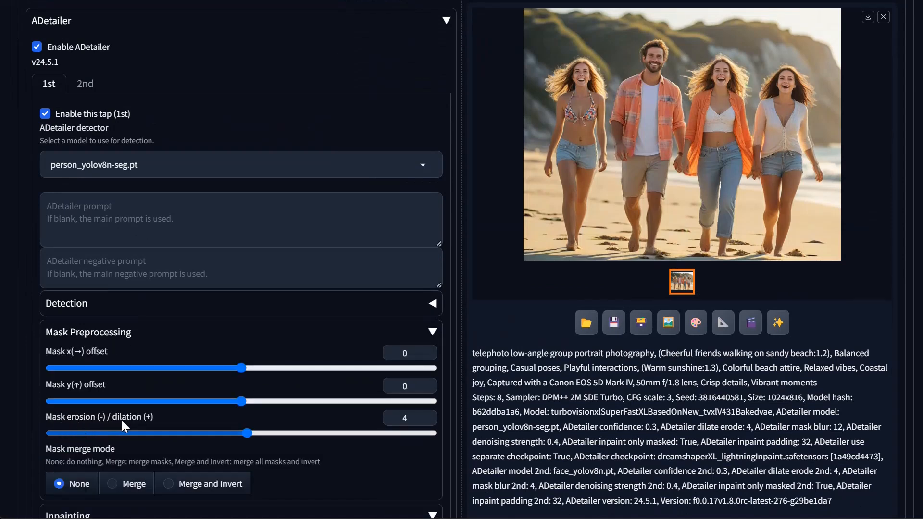
scroll(141, 419, down, 3)
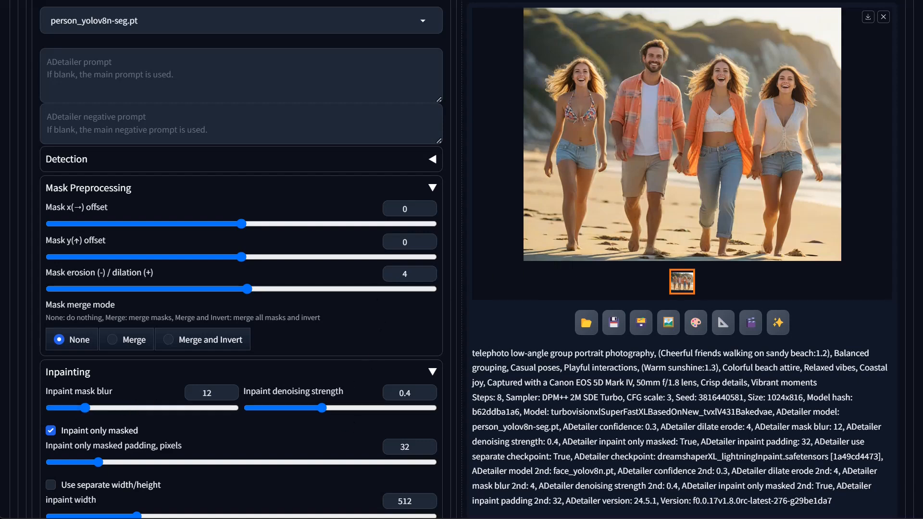
click(649, 136)
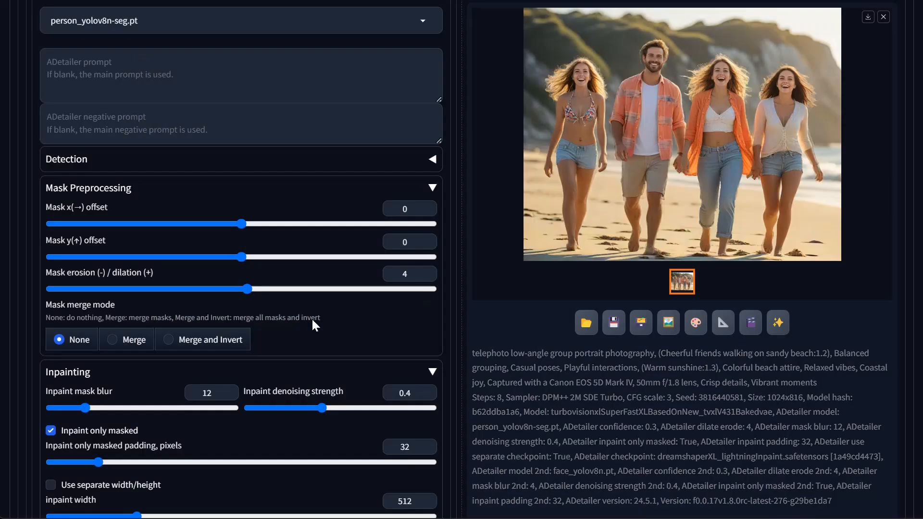
click(528, 269)
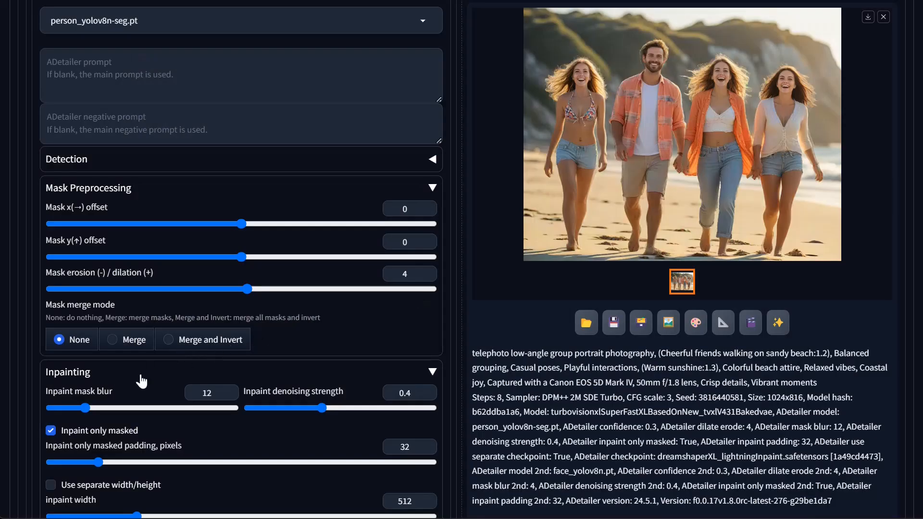
drag(86, 407, 68, 408)
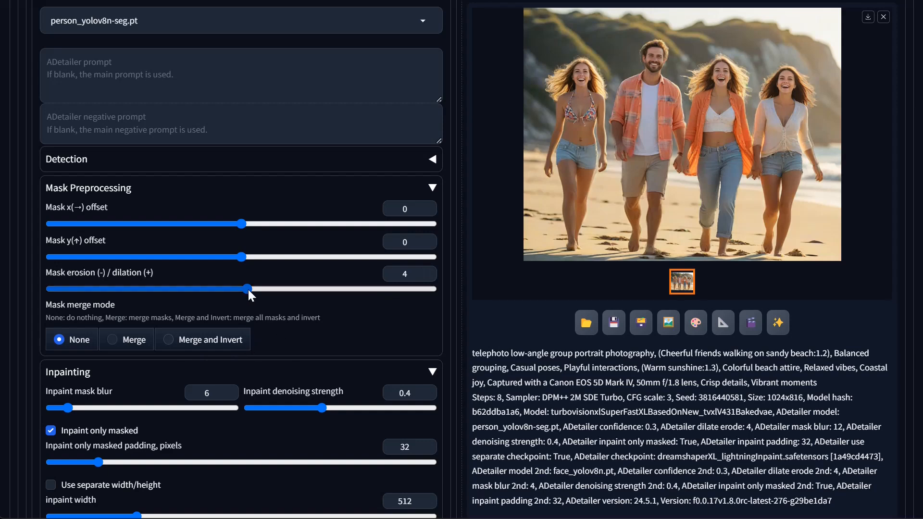
Set the first detector's mask erosion/dilation to 8 and generate a new image.
drag(247, 290, 259, 291)
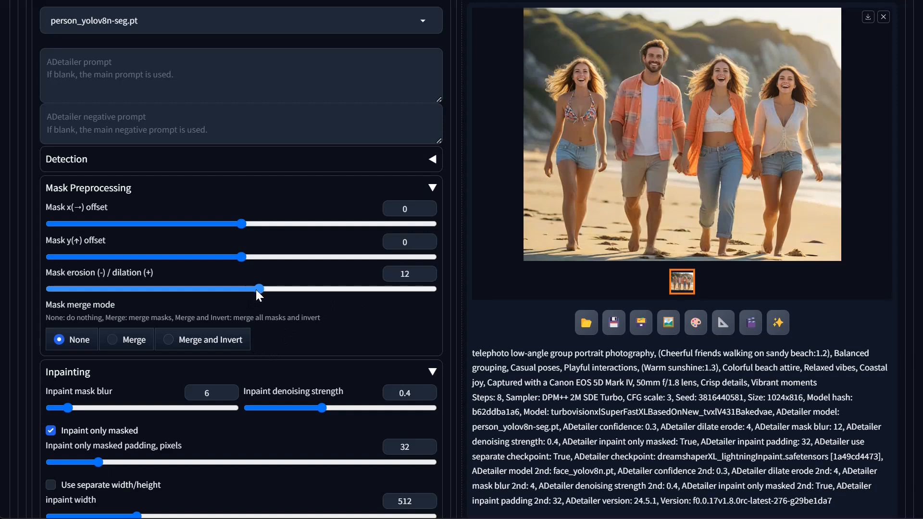
click(256, 289)
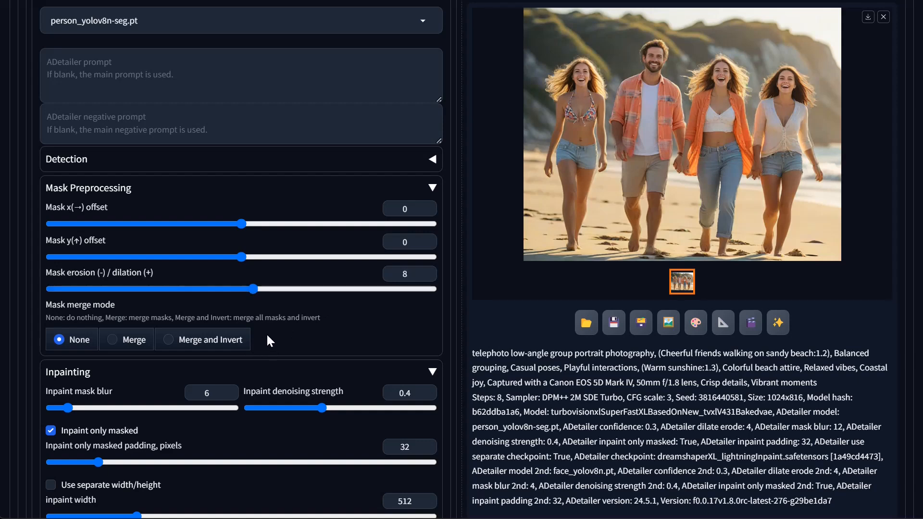
scroll(639, 317, up, 10)
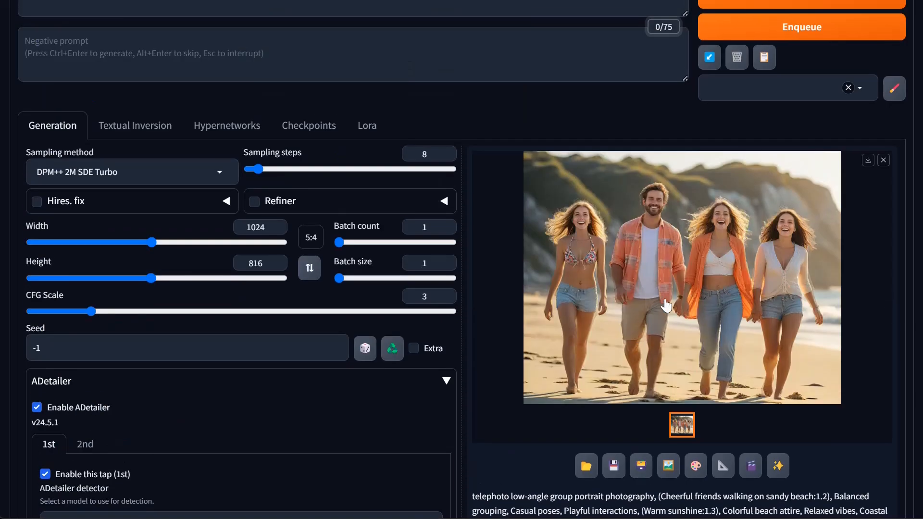
scroll(666, 305, up, 3)
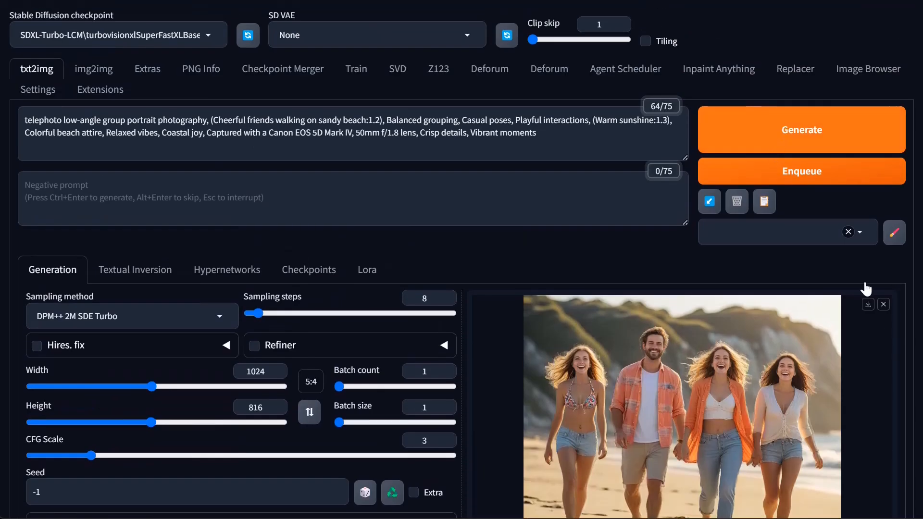
key(ctrl+Return)
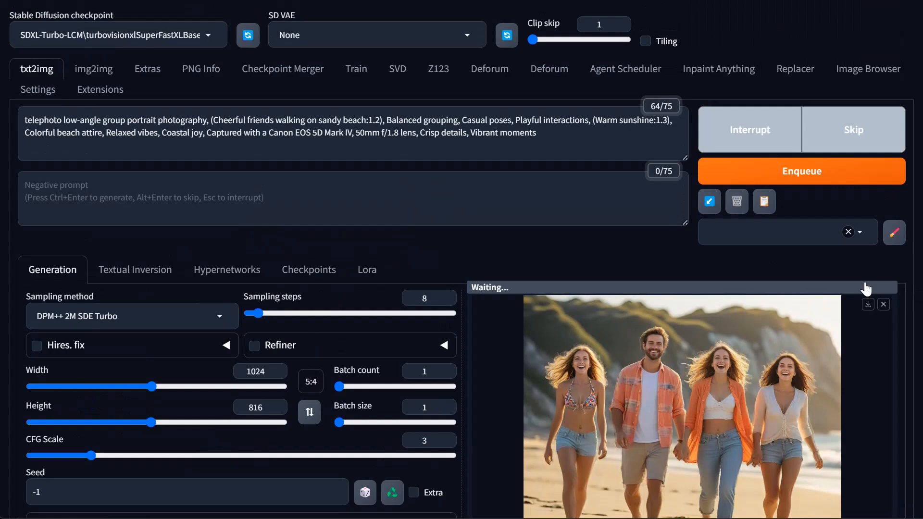
Examine the people in the newly generated beach image at full size, and close the enlarged view.
click(681, 390)
click(17, 24)
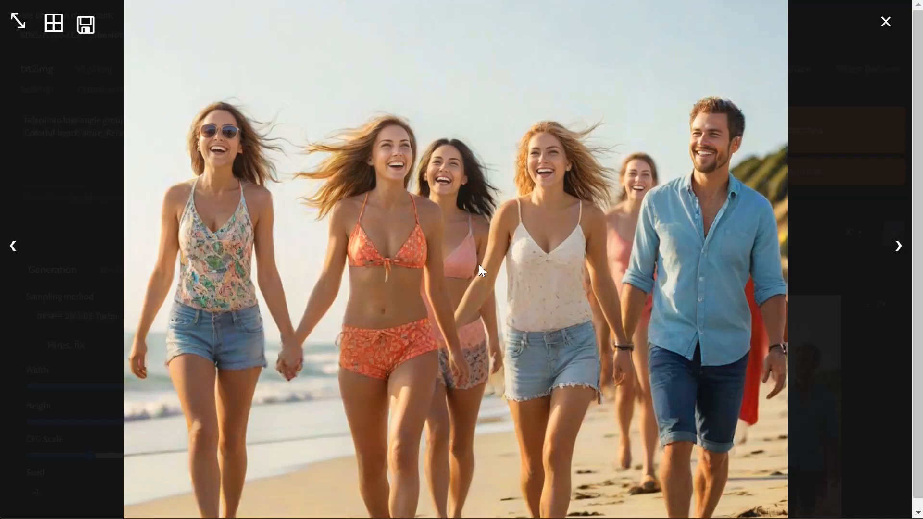
click(480, 277)
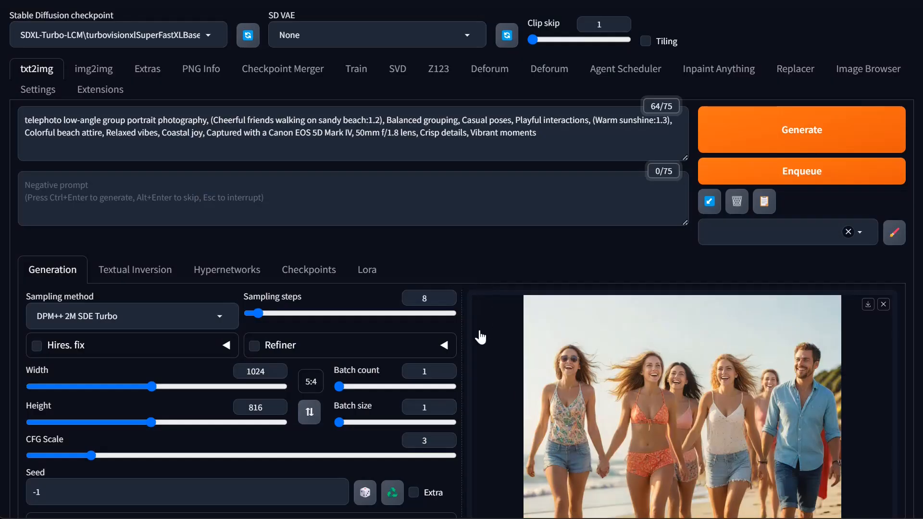
Change the first ADetailer detector to face_yolov8n.pt and disable the second detector.
scroll(163, 358, down, 6)
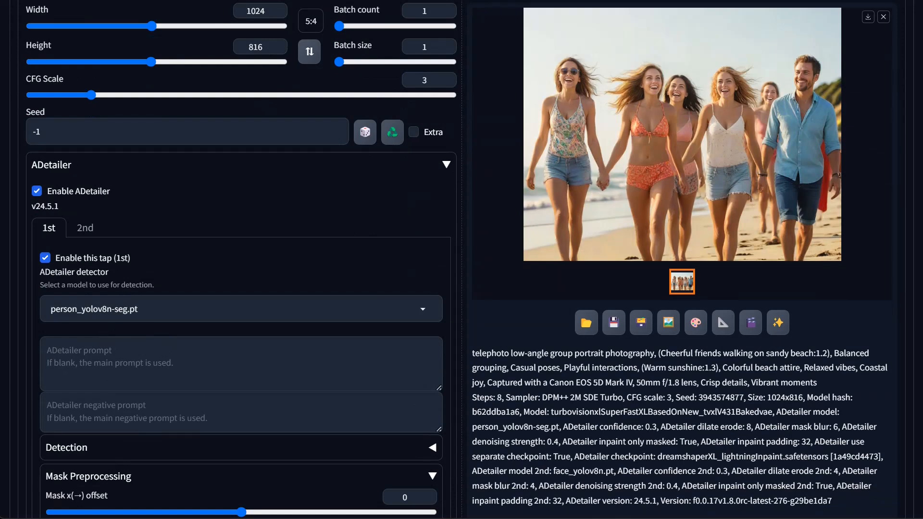
scroll(89, 244, down, 3)
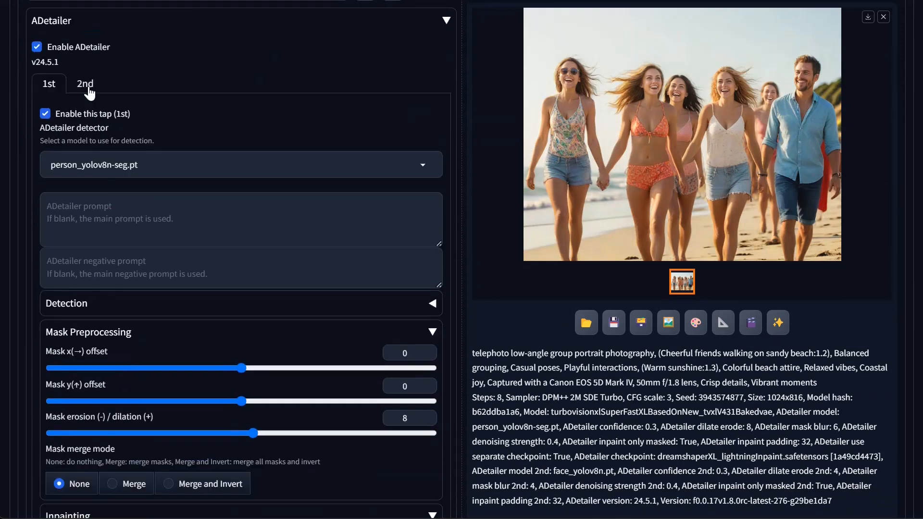
click(231, 164)
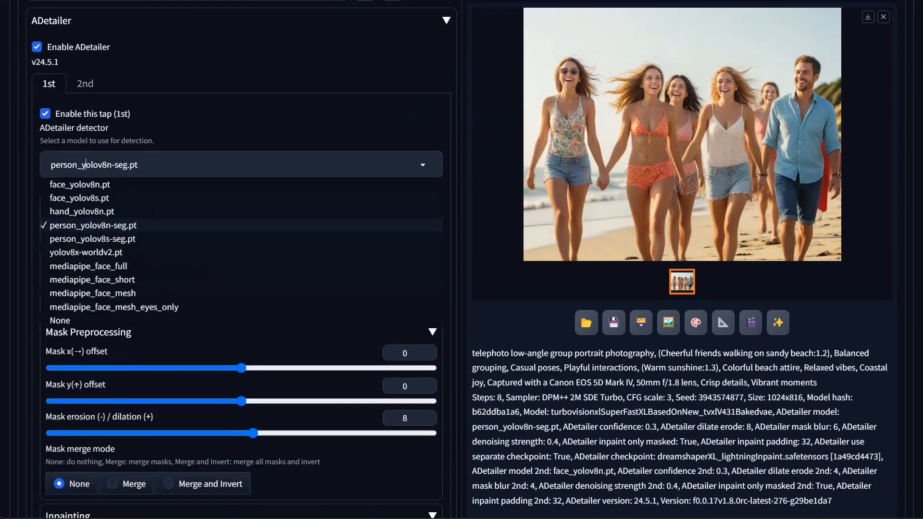
click(82, 181)
click(80, 89)
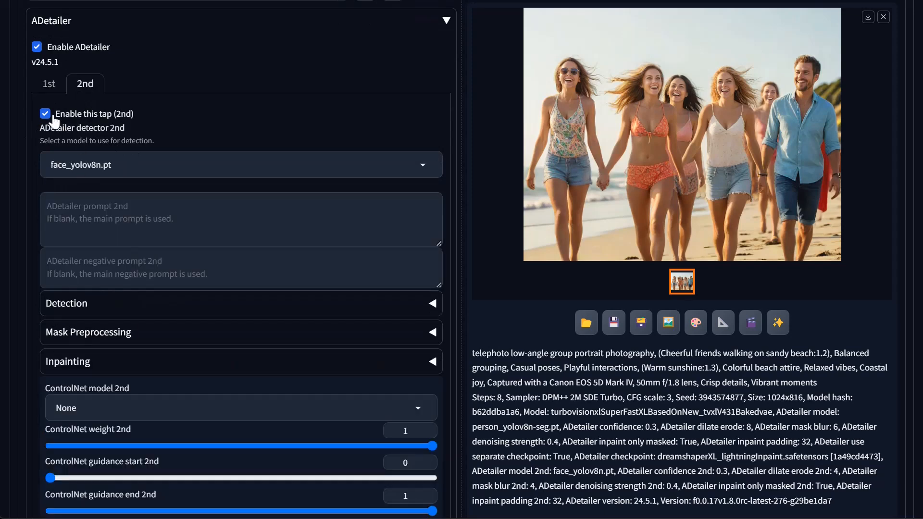
click(67, 115)
click(49, 84)
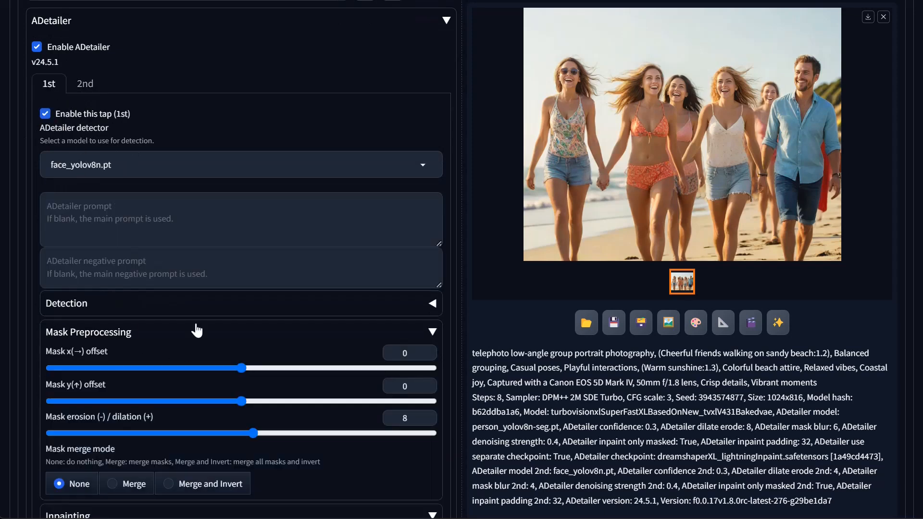
In the first detector's detection settings, set the confidence threshold to 0.3 and limit masking to the 4 largest detections.
click(95, 306)
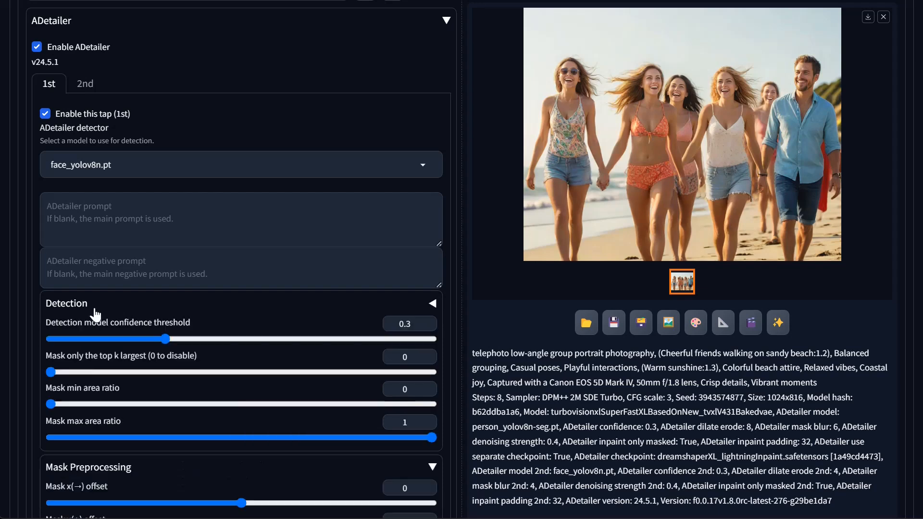
scroll(315, 309, down, 3)
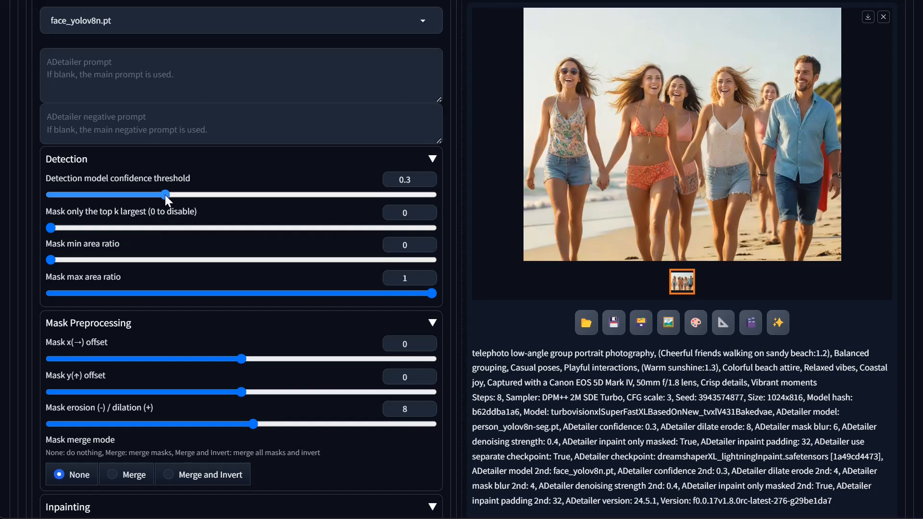
click(172, 195)
drag(171, 194, 165, 194)
drag(164, 194, 137, 195)
drag(143, 195, 207, 204)
click(183, 203)
drag(165, 197, 168, 197)
click(166, 194)
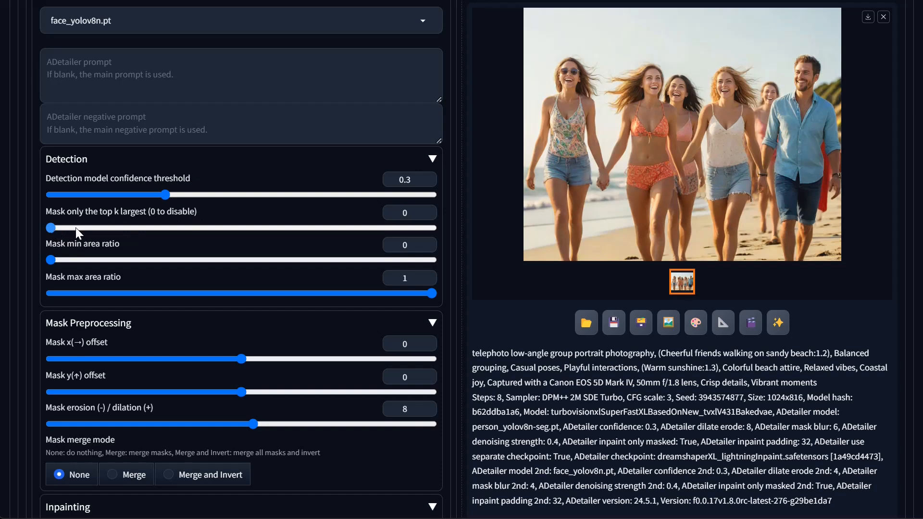
drag(76, 226, 221, 231)
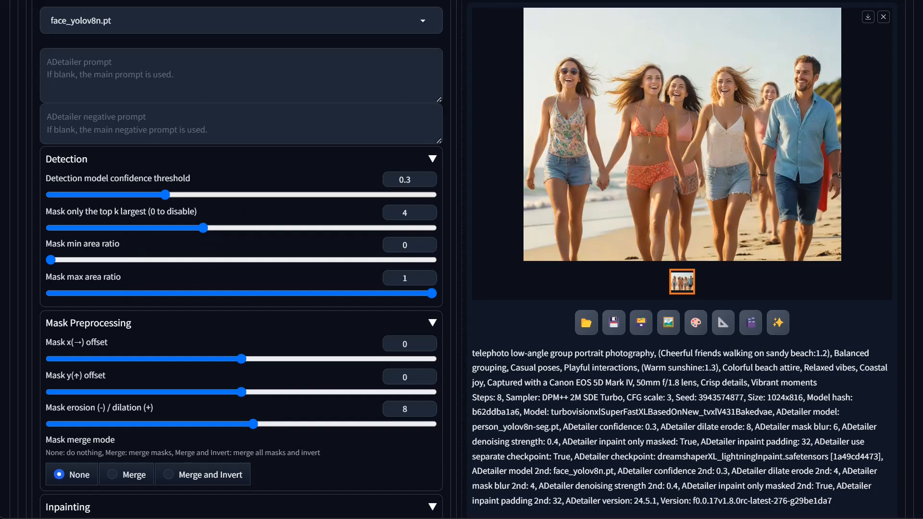
double_click(721, 397)
key(ctrl+c)
right_click(737, 397)
click(760, 238)
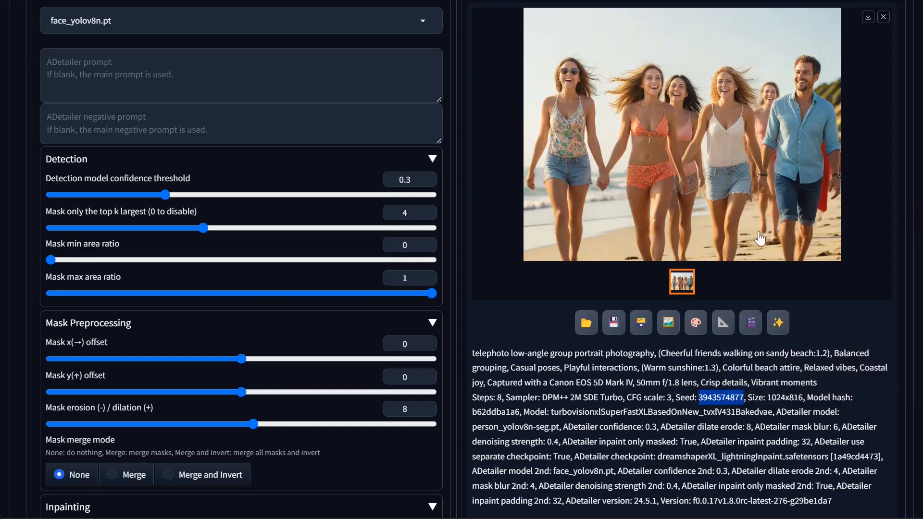
scroll(415, 400, up, 7)
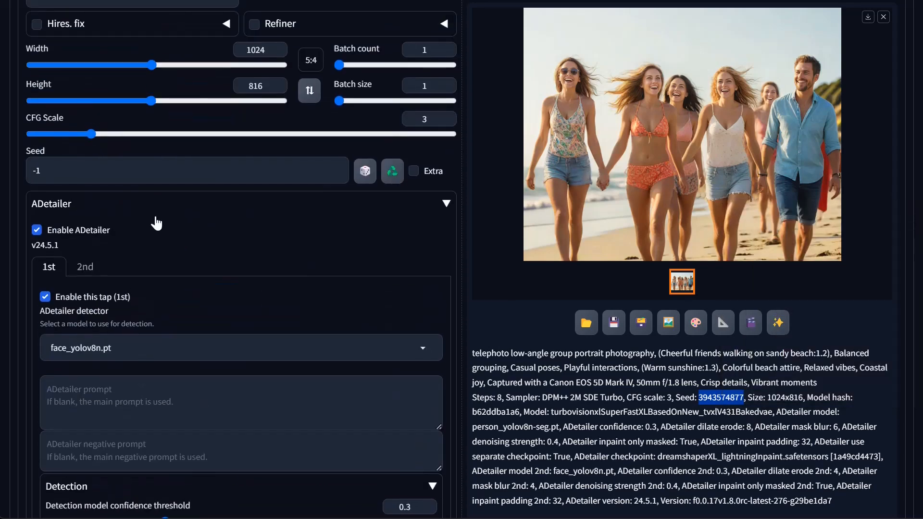
scroll(156, 223, up, 1)
click(36, 203)
double_click(36, 204)
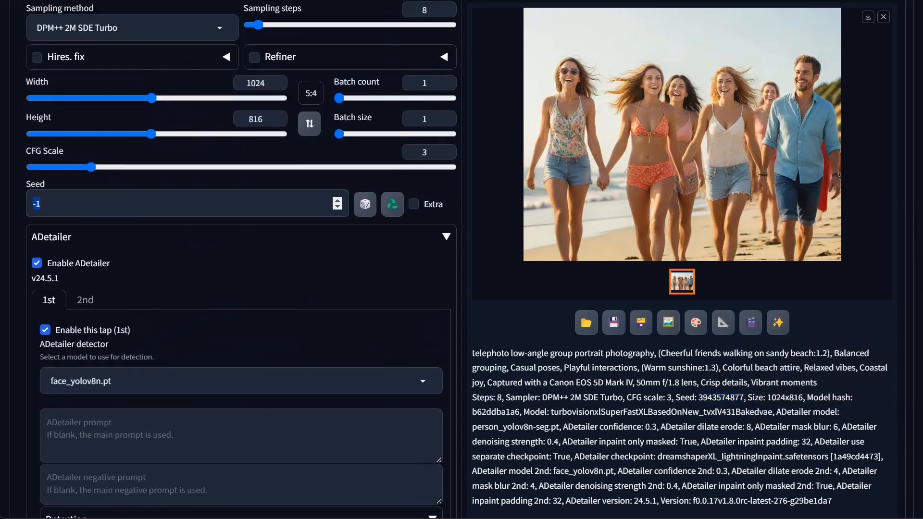
key(ctrl+v)
Generate a new image with the fixed seed and the limited face detection.
scroll(210, 347, down, 7)
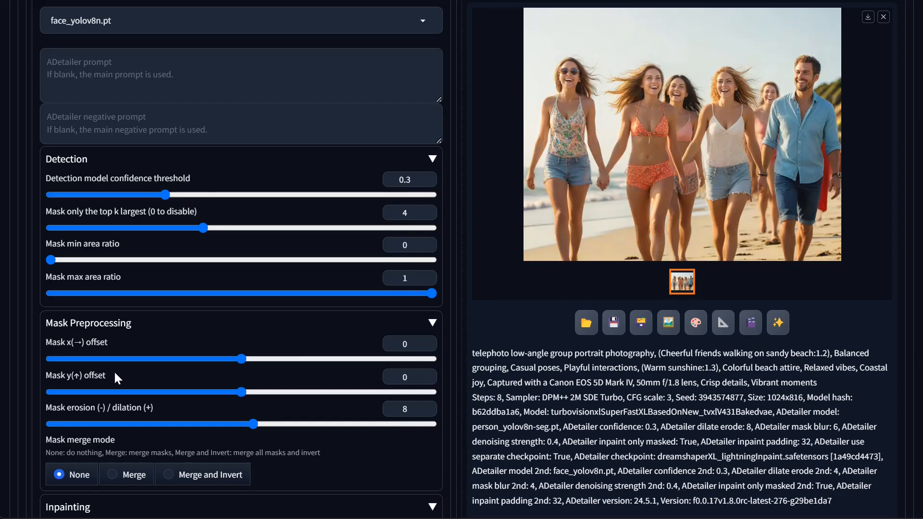
scroll(134, 216, up, 3)
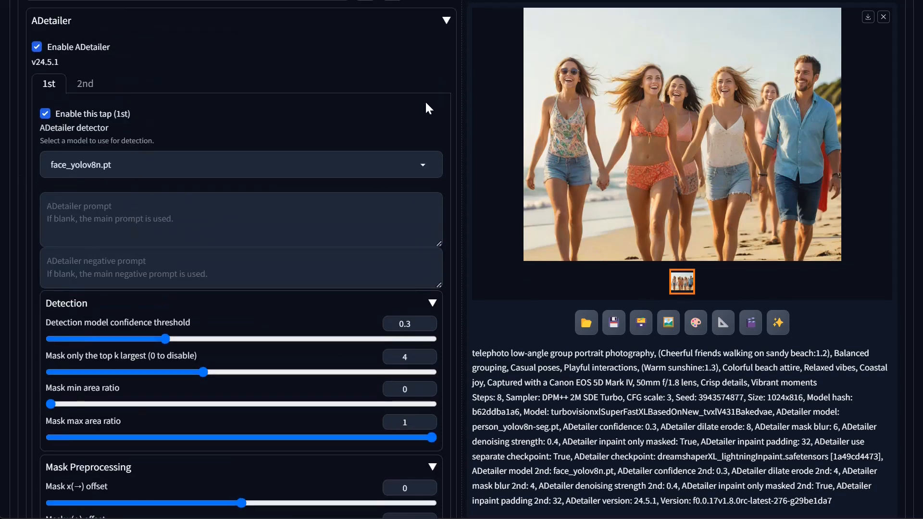
scroll(379, 379, up, 6)
scroll(794, 101, up, 5)
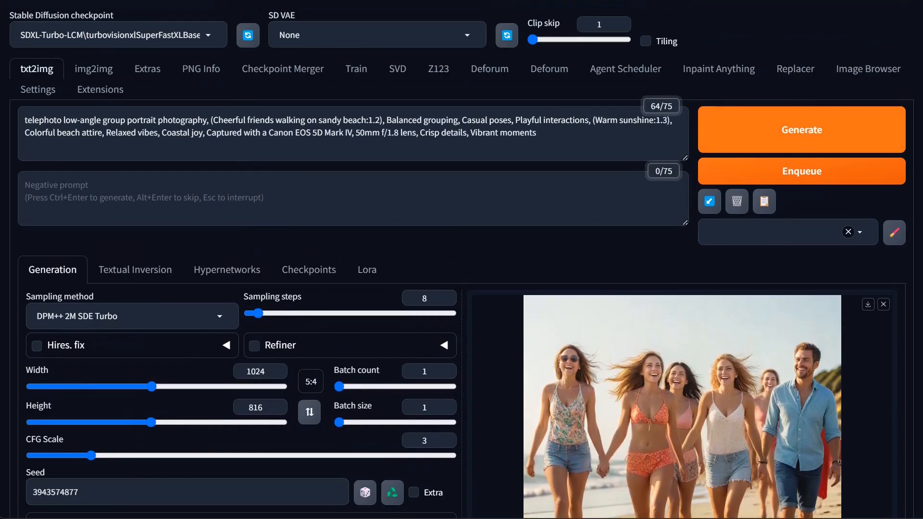
click(801, 129)
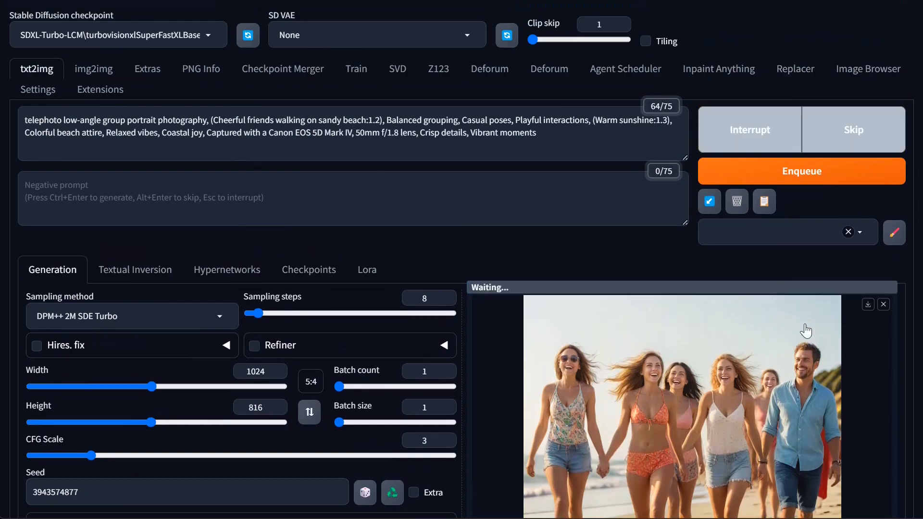
Examine which faces were refined in the image at full size, and close the enlarged view.
scroll(803, 330, down, 4)
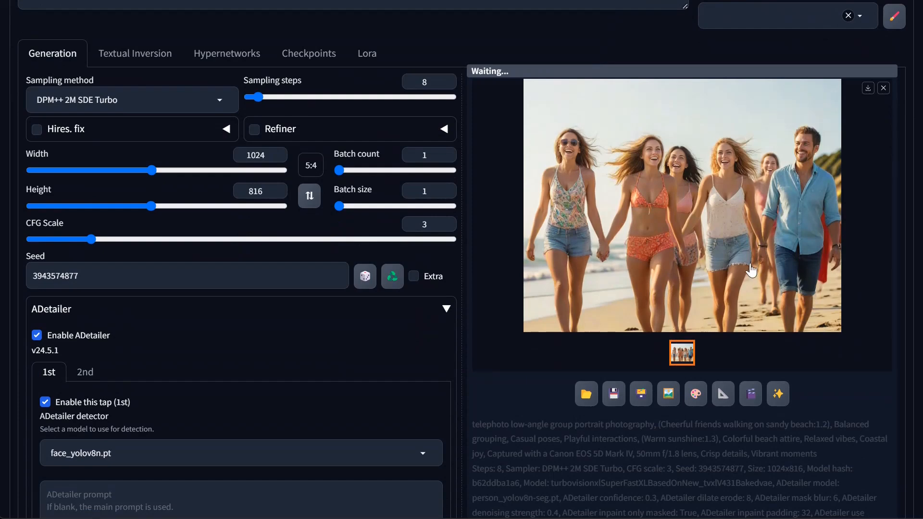
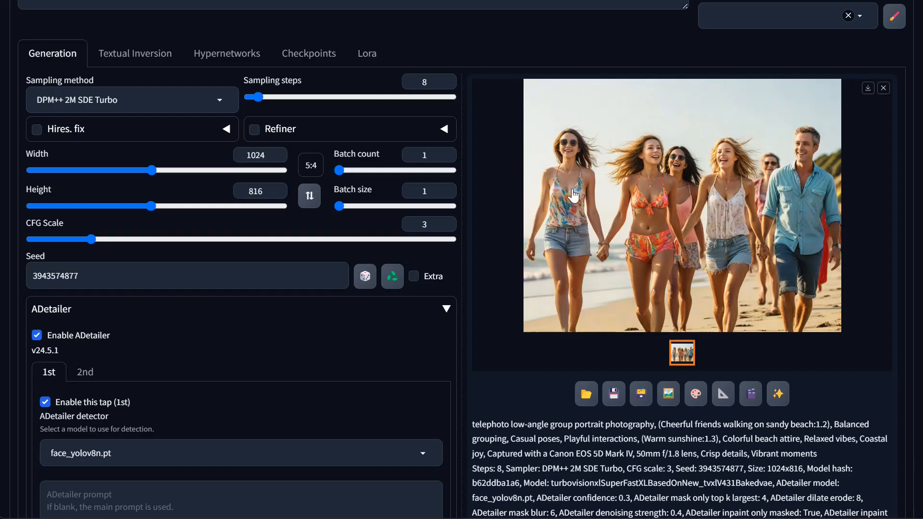
click(540, 253)
click(15, 23)
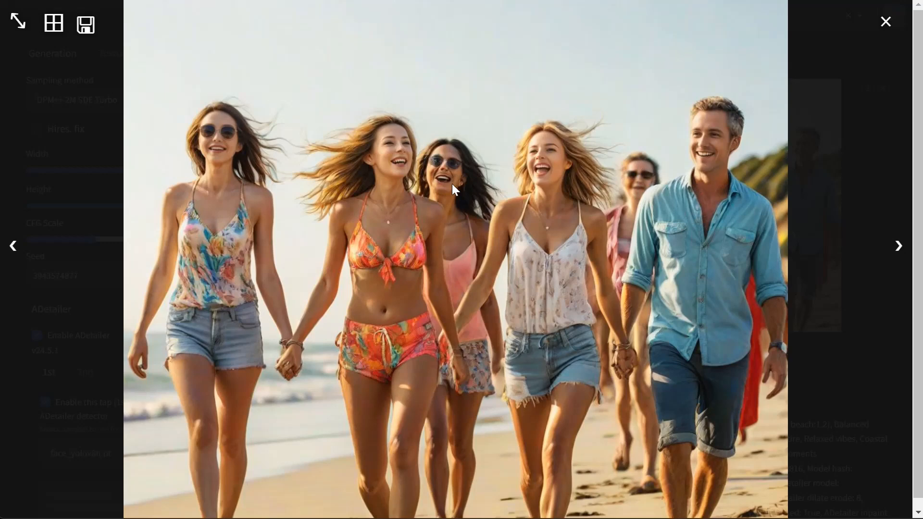
click(319, 249)
Raise the first detector's top k largest mask limit to 5 and generate the image again.
scroll(577, 192, down, 2)
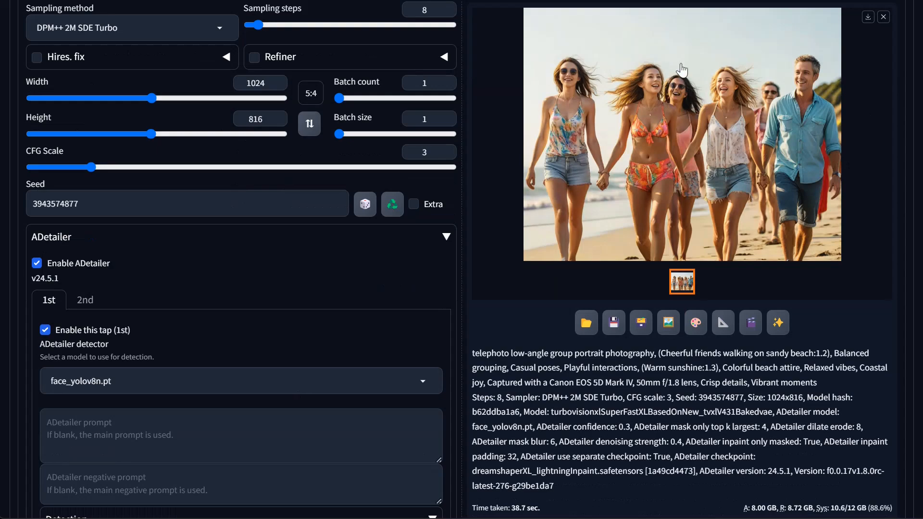
scroll(320, 317, down, 4)
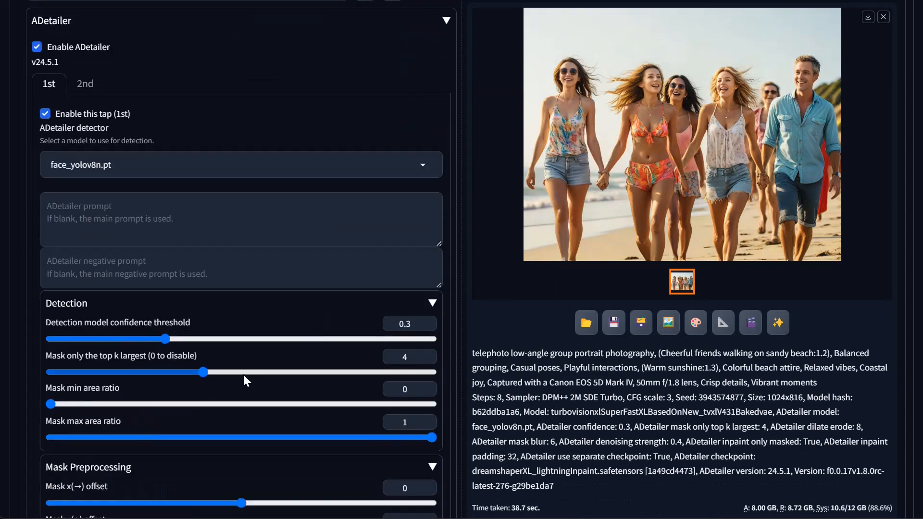
drag(204, 370, 232, 370)
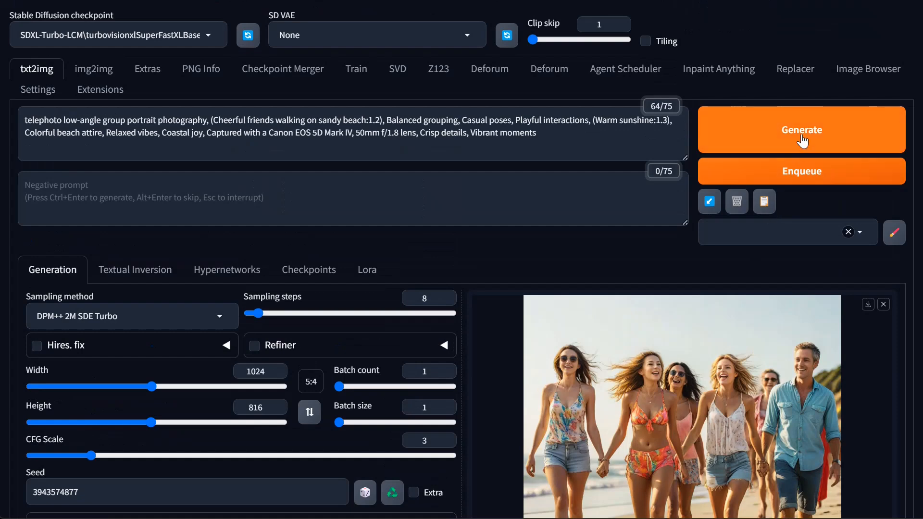
click(802, 141)
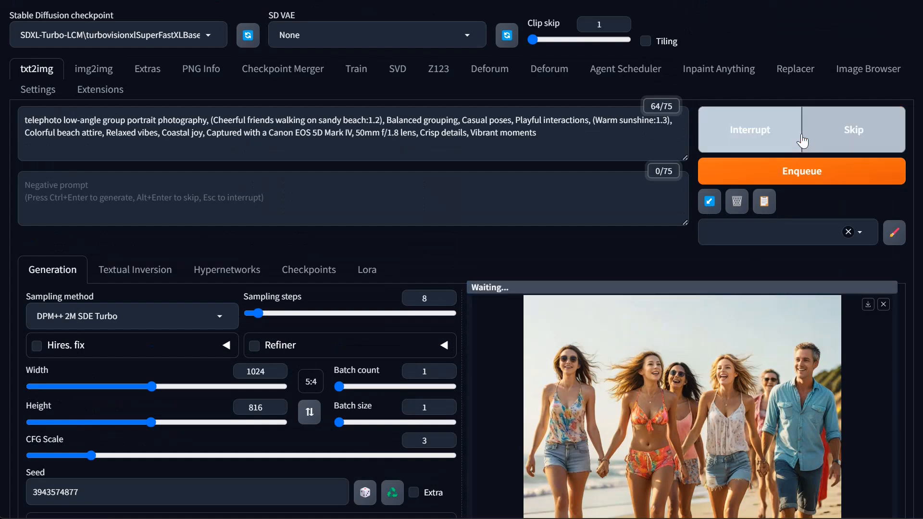
Compare the faces in the previous and the new image at full size, closing each enlarged view.
click(715, 415)
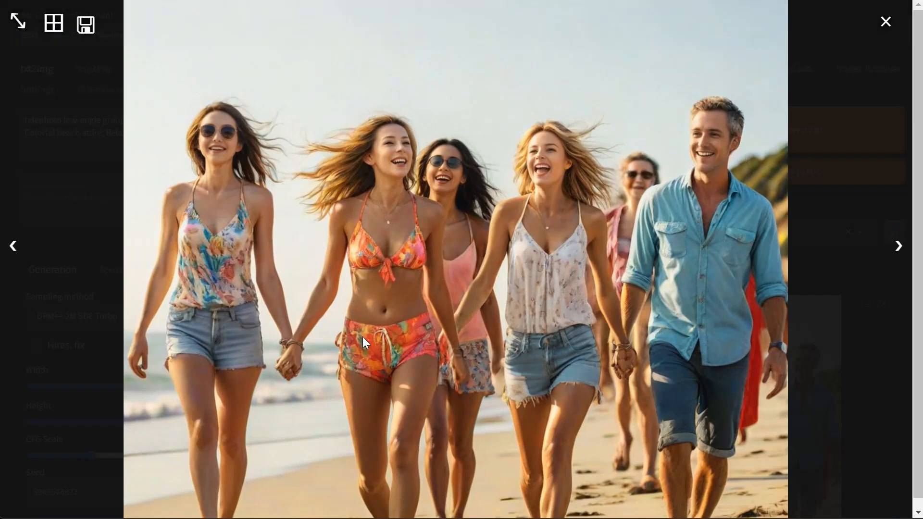
click(440, 409)
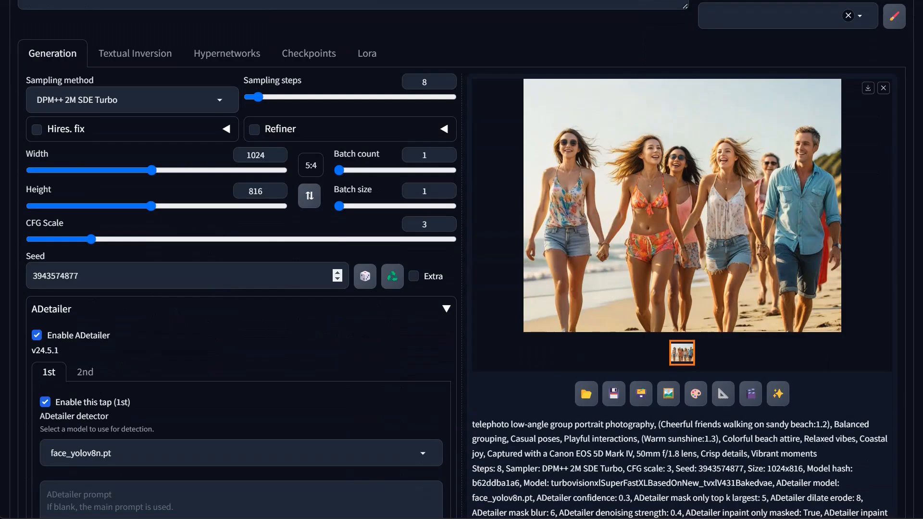
click(707, 237)
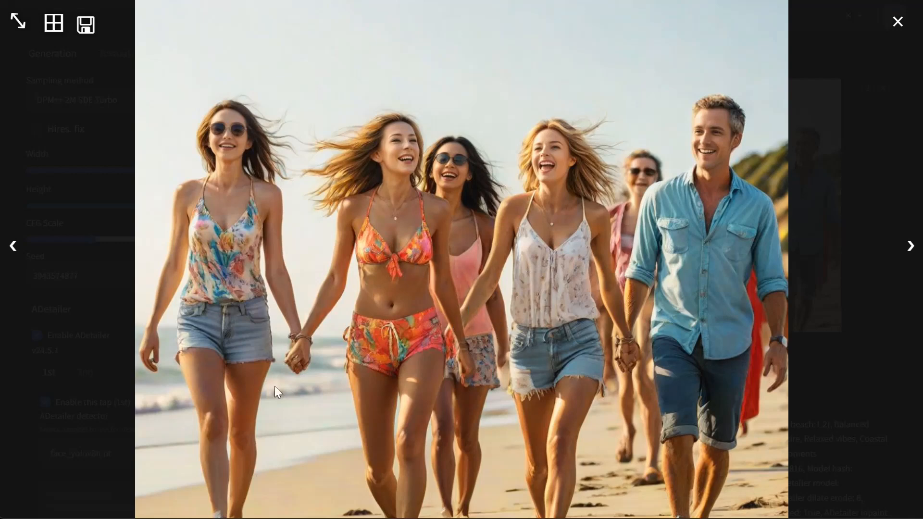
click(643, 332)
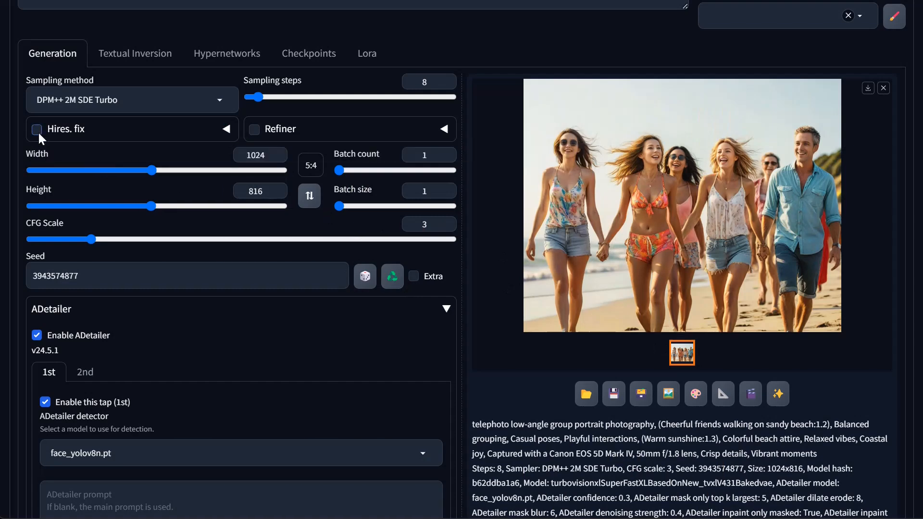
Enable Hires. fix with the 4x_NMKD-Siax_200k upscaler, upscaling by 2 at a denoising strength of 0.7.
click(226, 129)
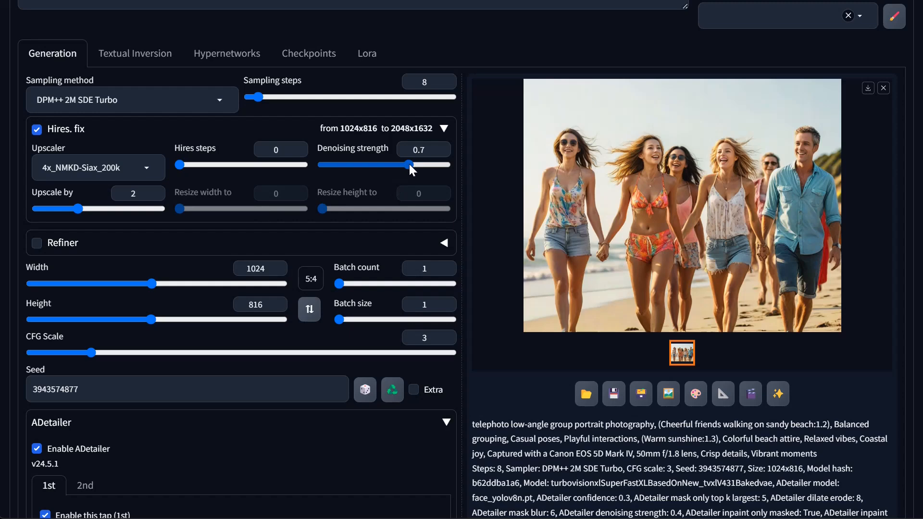
mouse_move(408, 164)
mouse_down()
mouse_move(380, 168)
mouse_move(408, 167)
mouse_up()
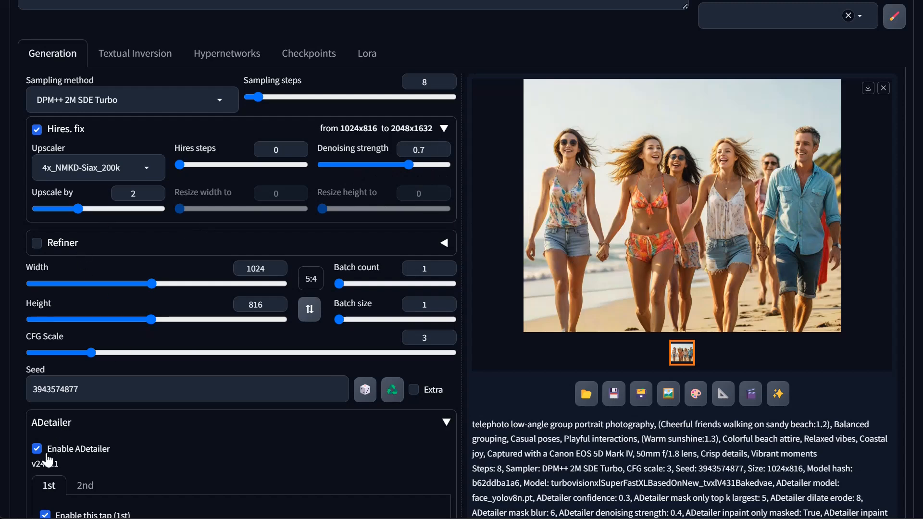
Switch the first ADetailer detector to person_yolov8n-seg.pt and enable the second detector with face_yolov8n.pt.
scroll(61, 457, down, 3)
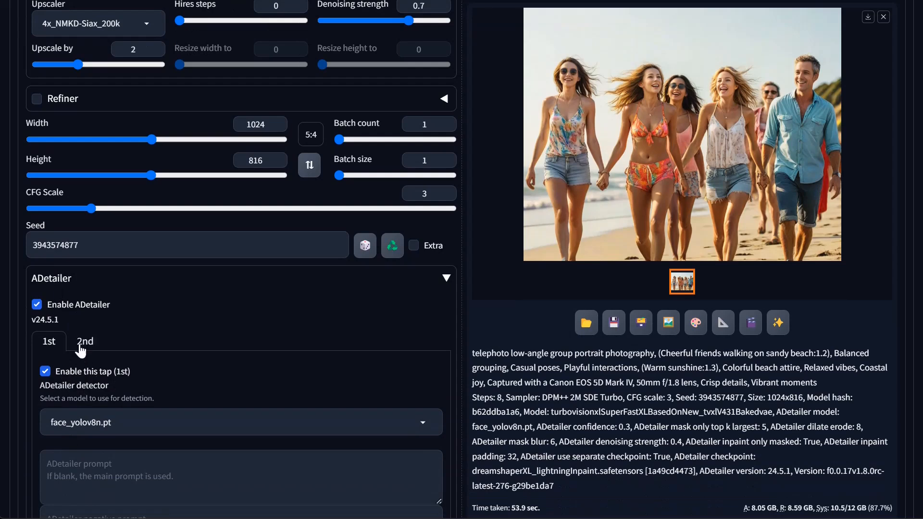
click(67, 422)
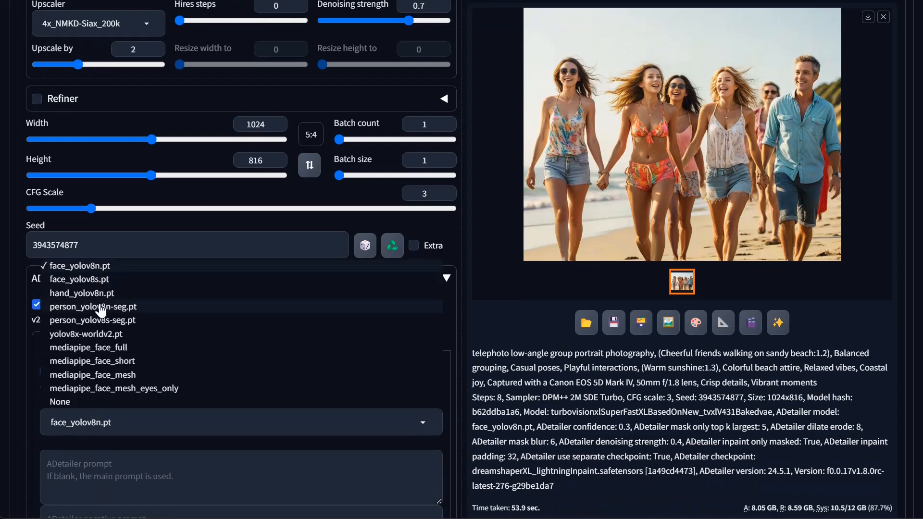
click(72, 306)
click(84, 342)
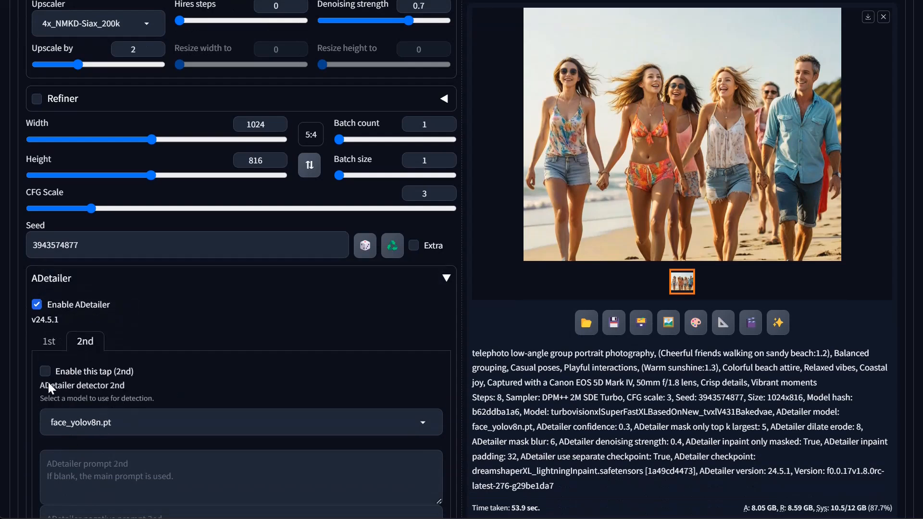
click(91, 422)
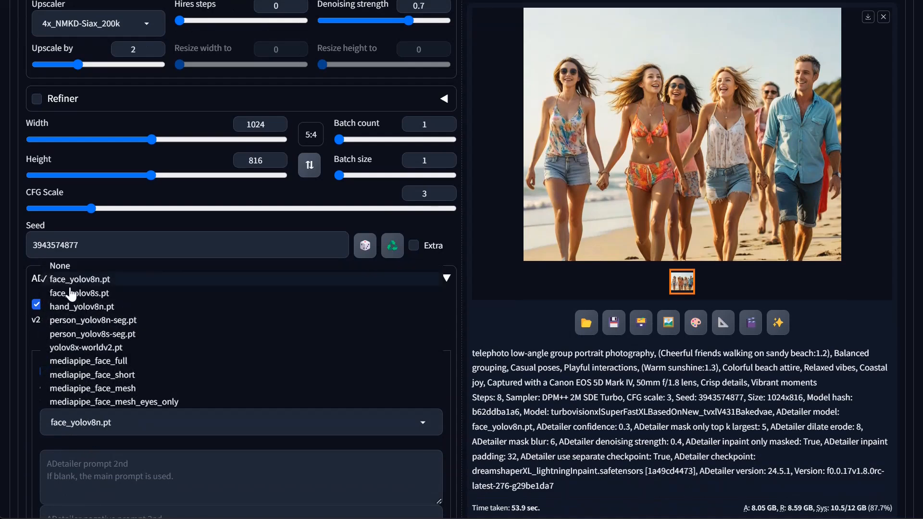
click(166, 434)
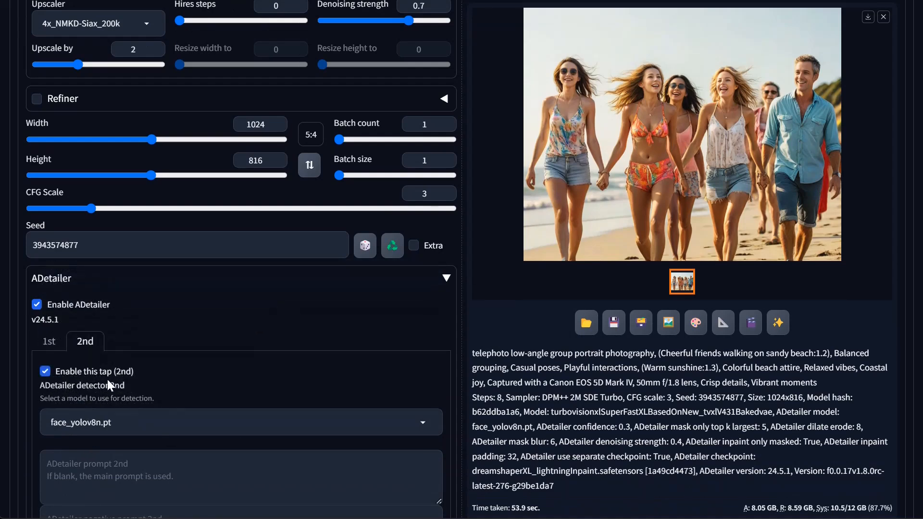
Review the first detector's detection, mask preprocessing and inpainting settings, and look over the second detector's sections for comparison.
click(49, 342)
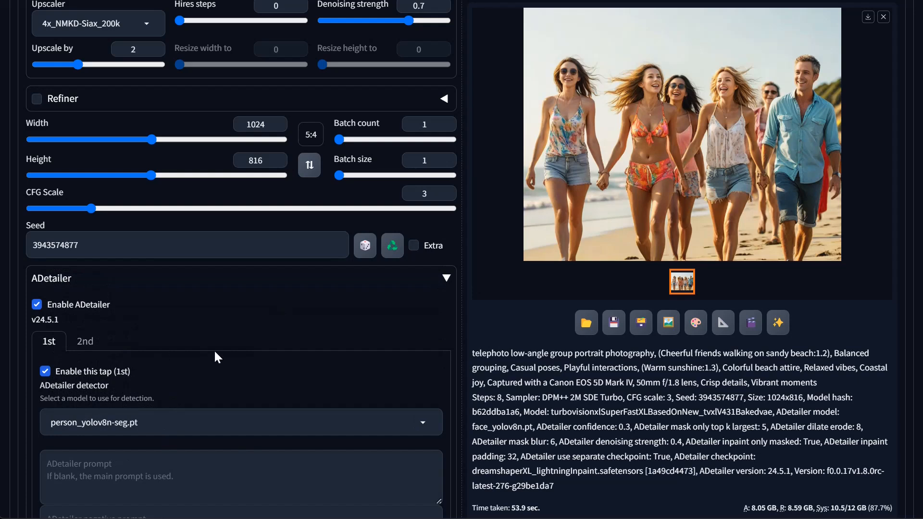
scroll(214, 348, down, 5)
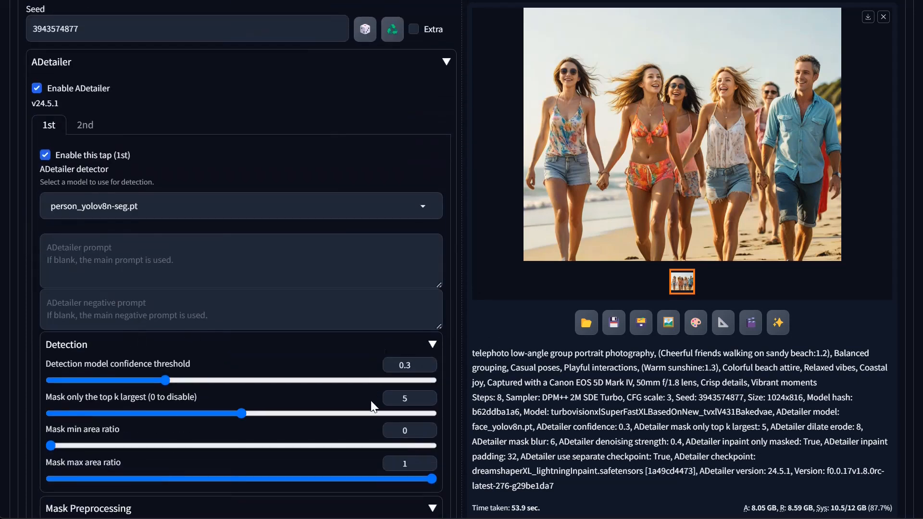
click(75, 348)
click(75, 348)
click(79, 347)
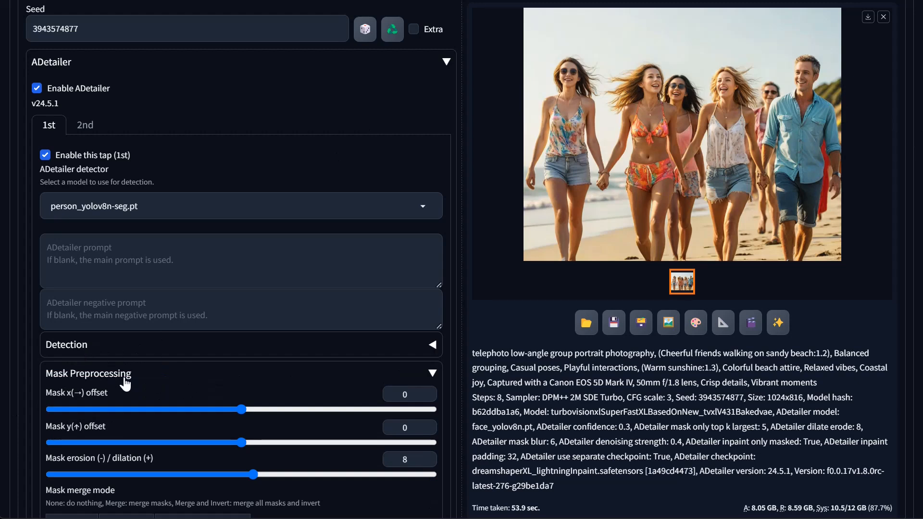
scroll(103, 381, down, 3)
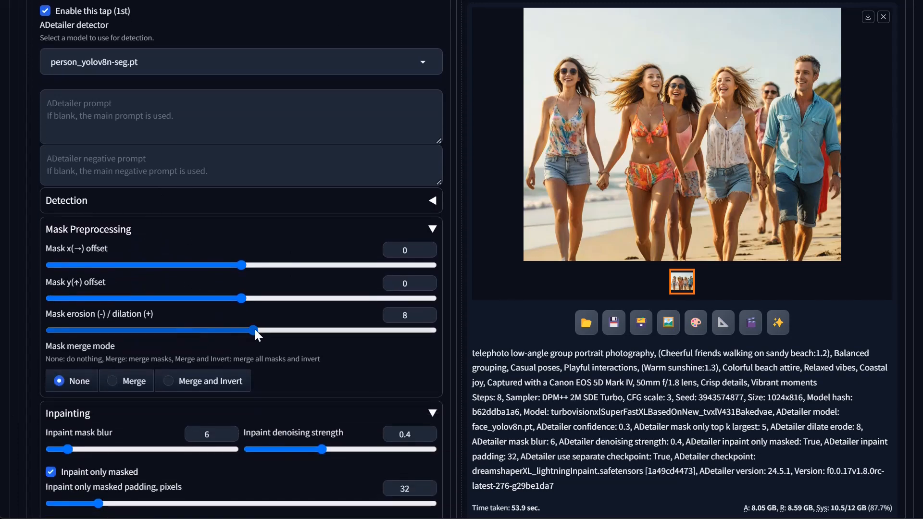
scroll(254, 330, up, 5)
click(85, 196)
scroll(67, 287, down, 5)
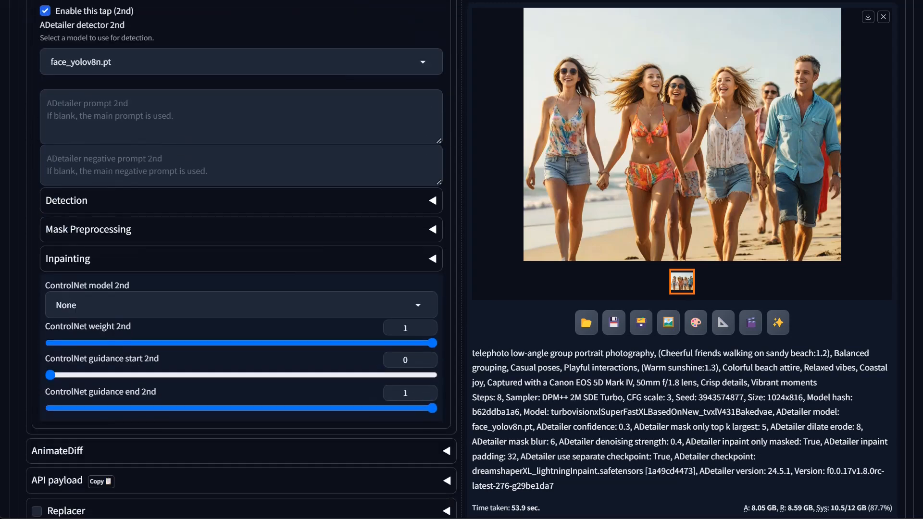
scroll(128, 221, up, 3)
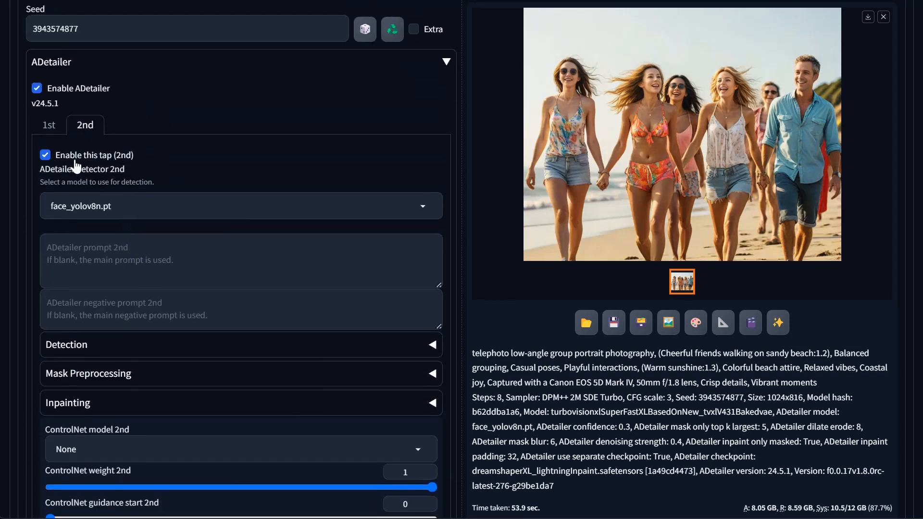
click(52, 127)
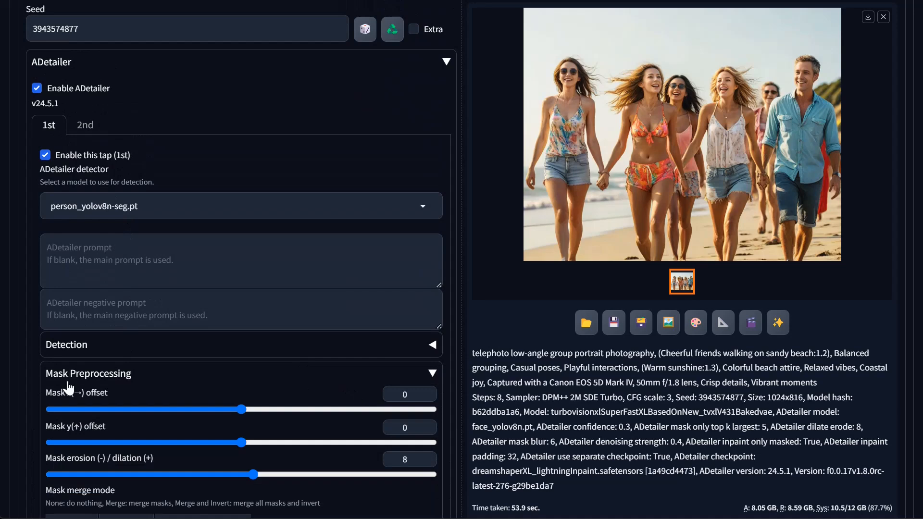
scroll(338, 474, down, 2)
scroll(337, 469, down, 1)
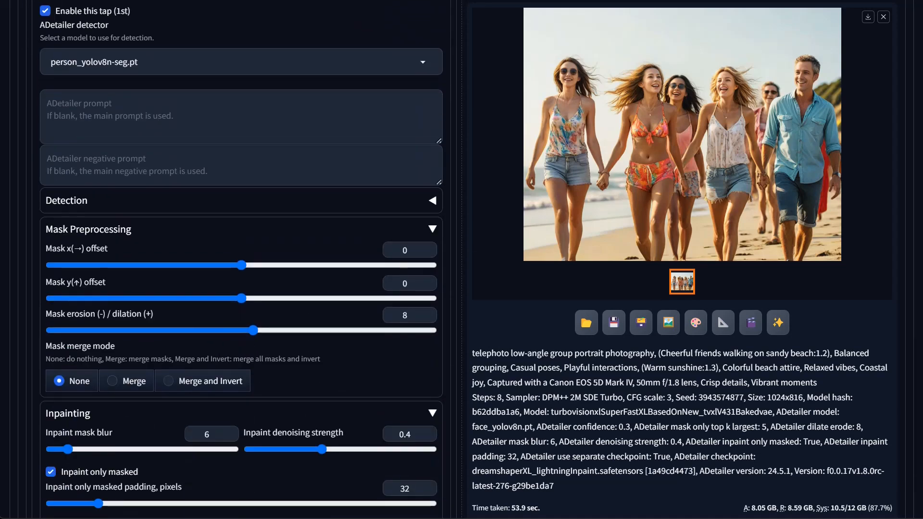
click(120, 208)
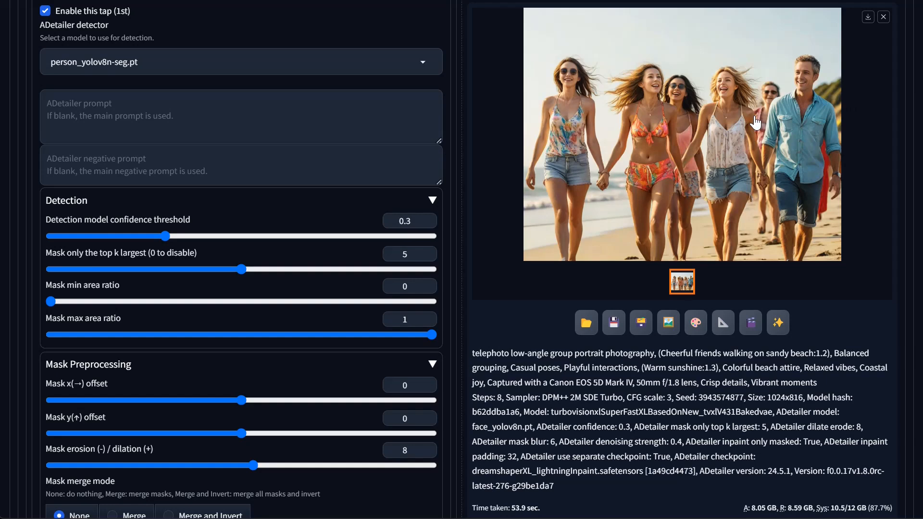
click(83, 201)
Limit the second detector's masks to the top 5 largest in its detection settings.
scroll(83, 202, up, 5)
click(84, 197)
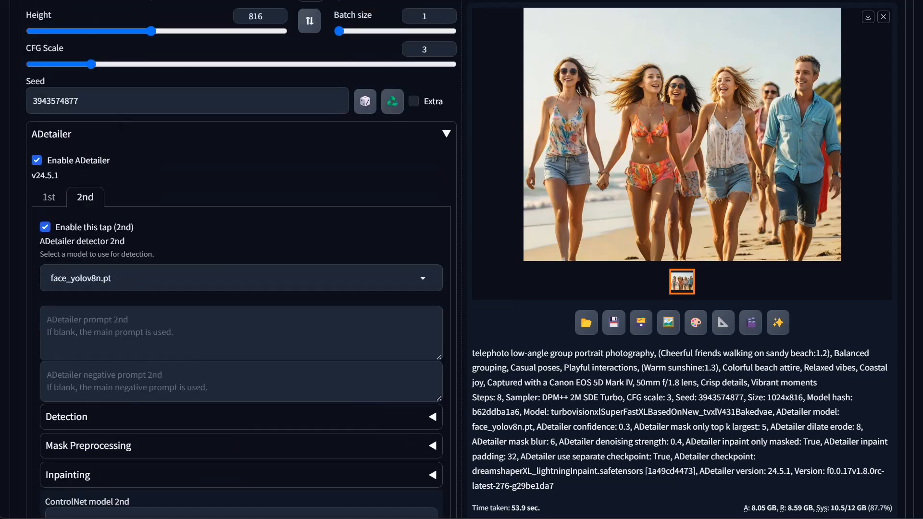
scroll(108, 283, down, 3)
click(109, 283)
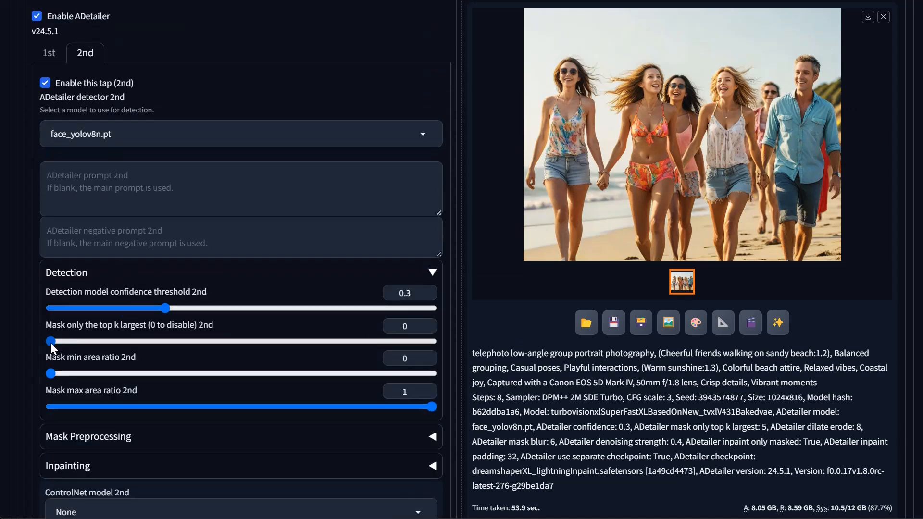
drag(51, 342, 169, 342)
drag(266, 352, 262, 352)
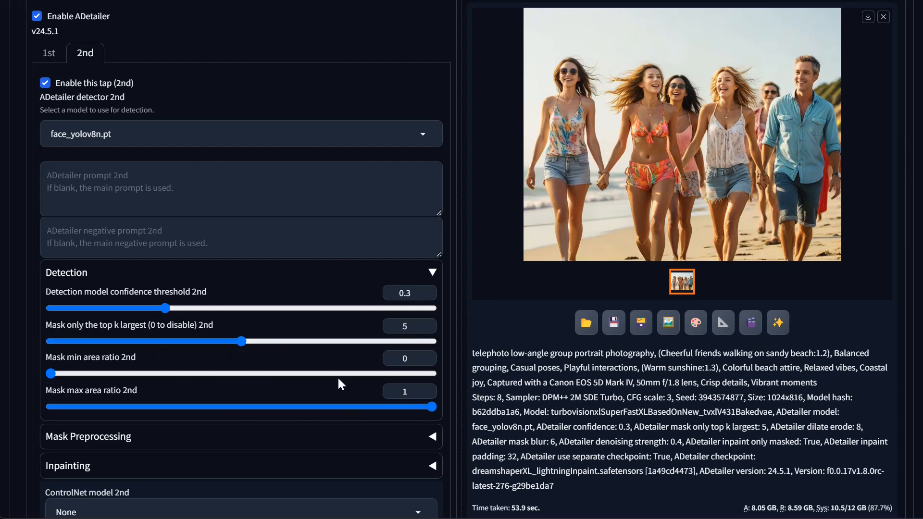
click(70, 277)
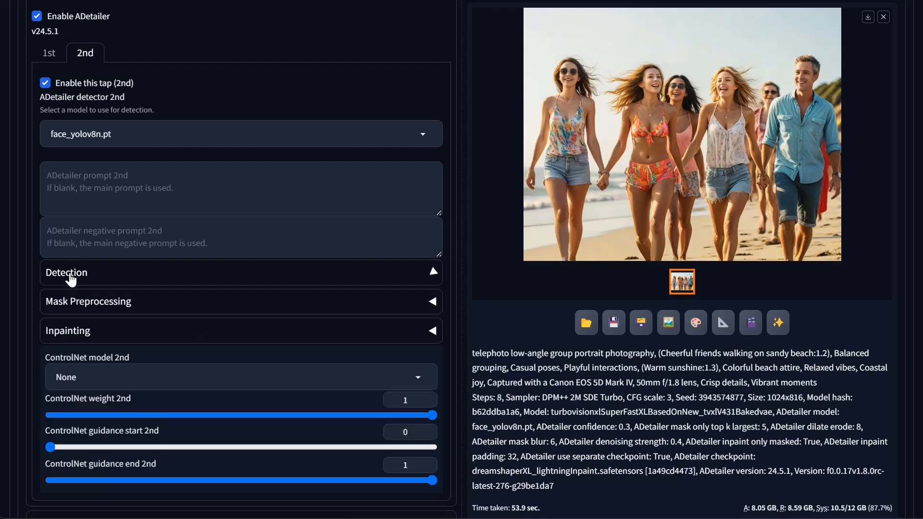
Set the second detector's mask erosion/dilation to 12 in its mask preprocessing settings.
click(89, 308)
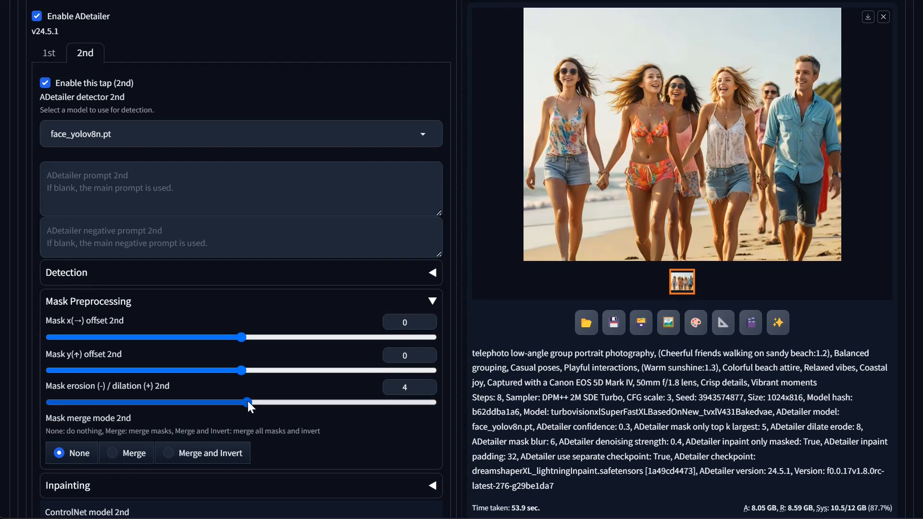
drag(247, 402, 260, 402)
click(263, 402)
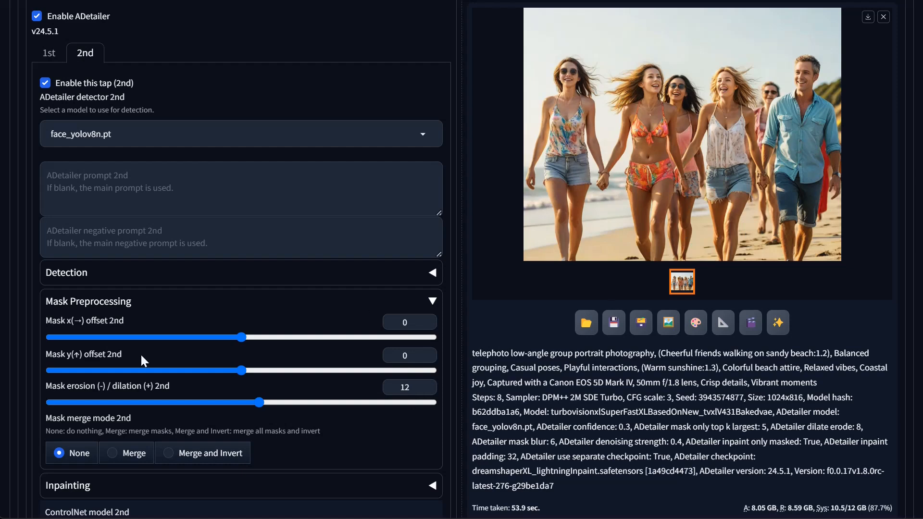
Enable a separate inpainting checkpoint for the second detector and choose dreamshaperXL_lightningInpaint.safetensors.
scroll(376, 451, down, 2)
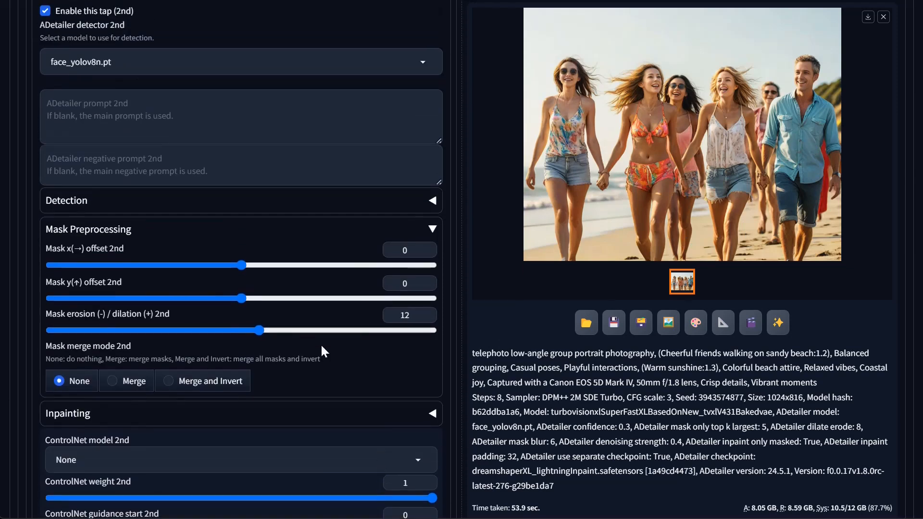
scroll(320, 343, down, 3)
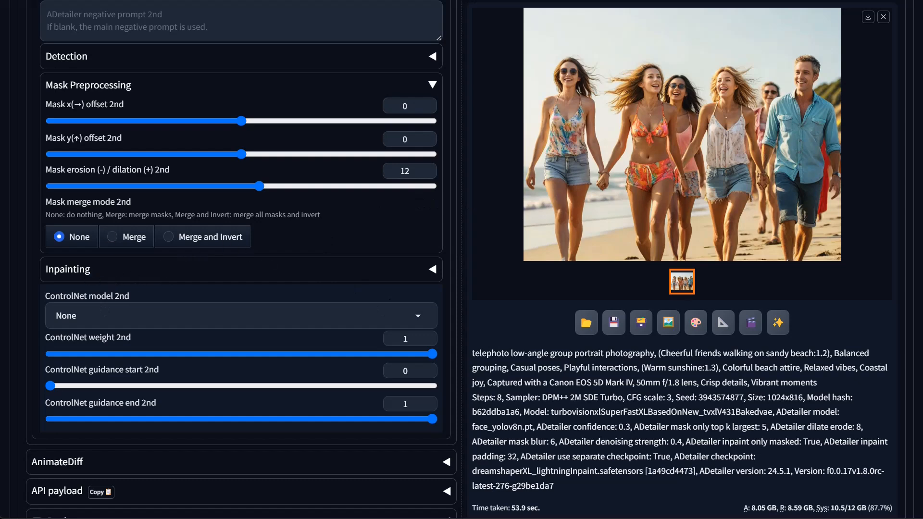
click(114, 272)
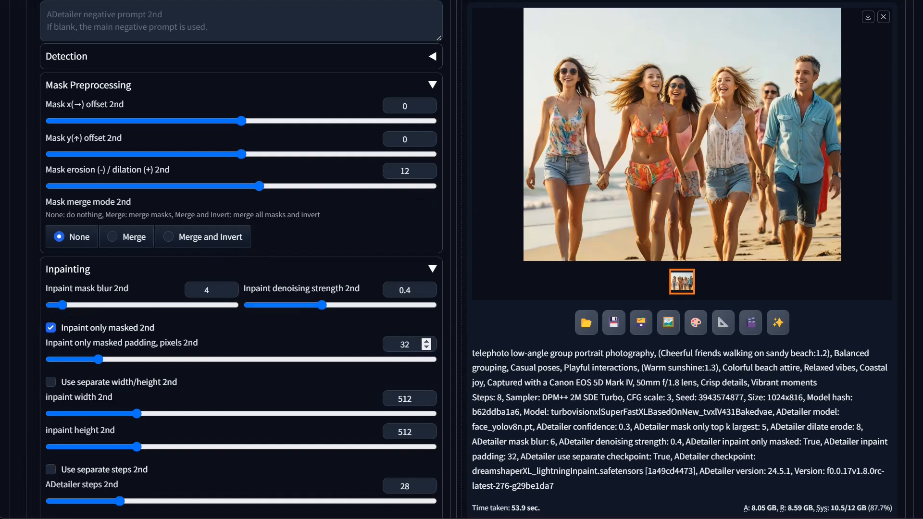
scroll(181, 397, down, 8)
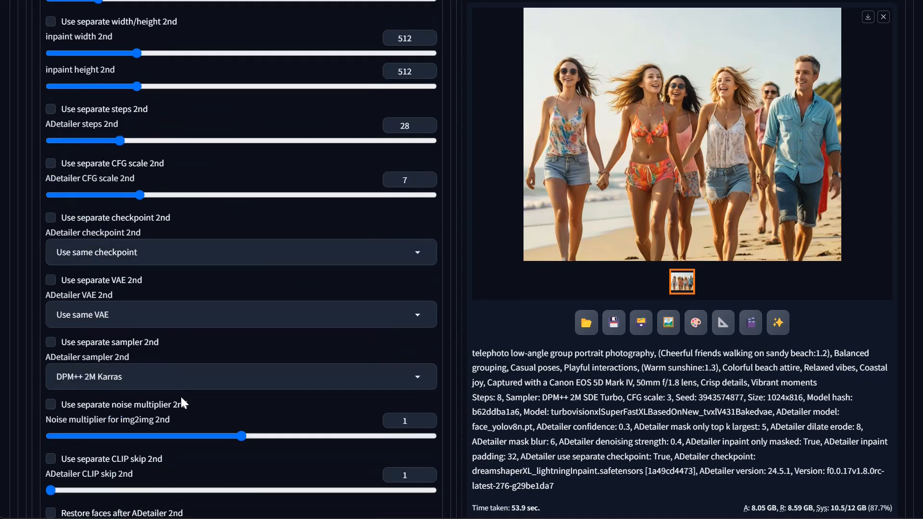
scroll(102, 197, down, 2)
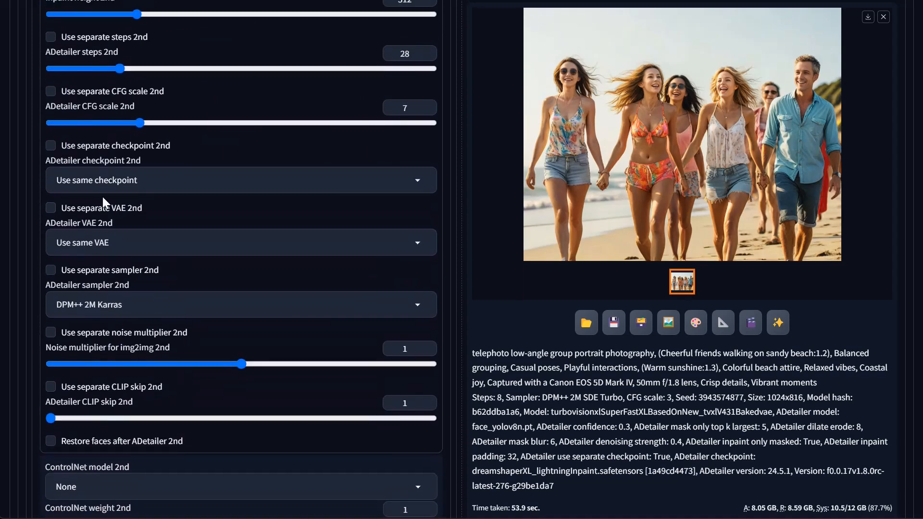
scroll(98, 140, up, 2)
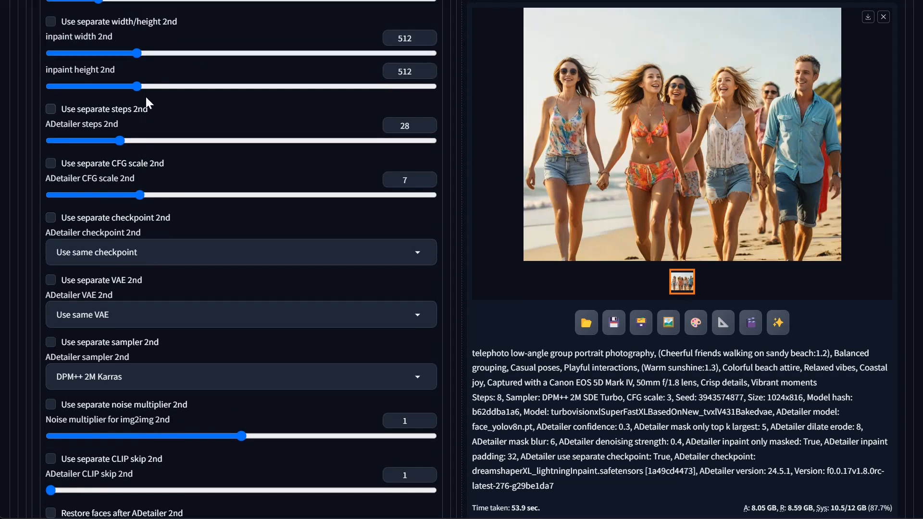
scroll(145, 95, up, 2)
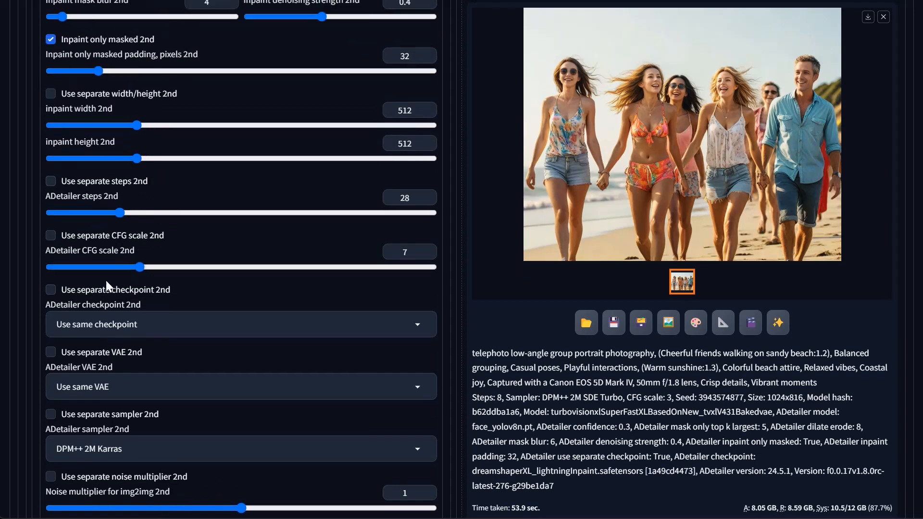
click(79, 323)
scroll(215, 235, up, 15)
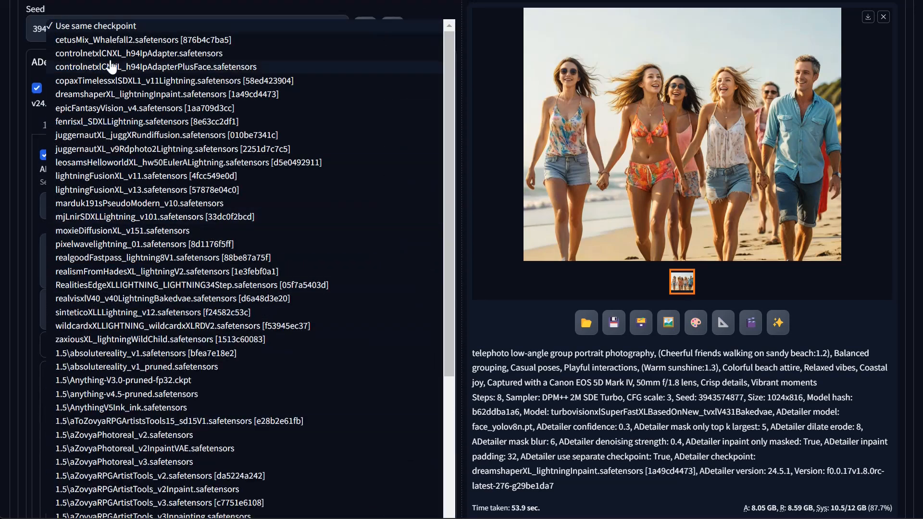
click(93, 94)
scroll(206, 272, down, 1)
scroll(270, 316, down, 5)
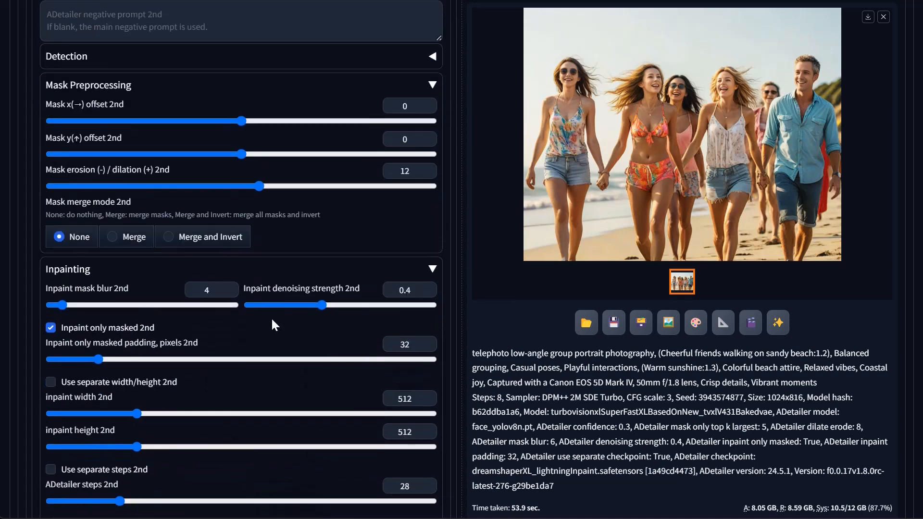
Generate the beach group portrait with the person and face detectors and 2x Hires. fix enabled.
scroll(270, 317, up, 6)
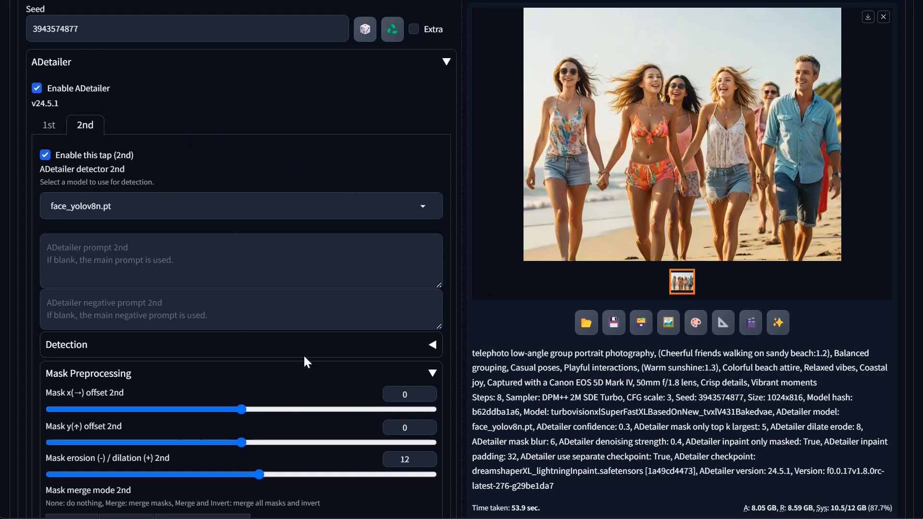
scroll(303, 353, down, 3)
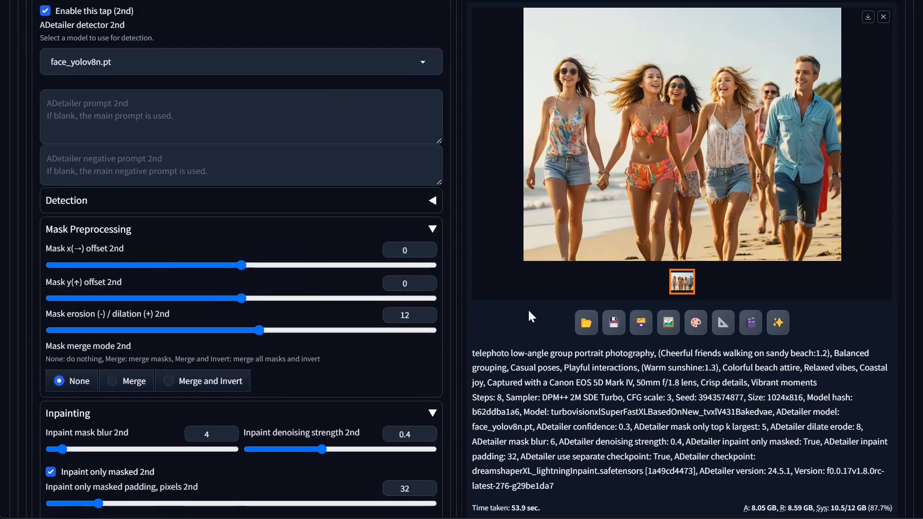
scroll(416, 370, down, 6)
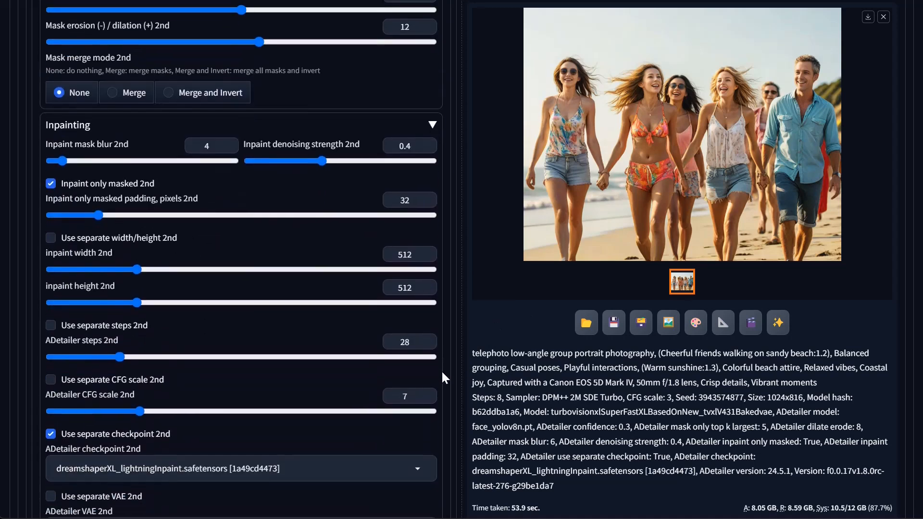
scroll(325, 381, down, 2)
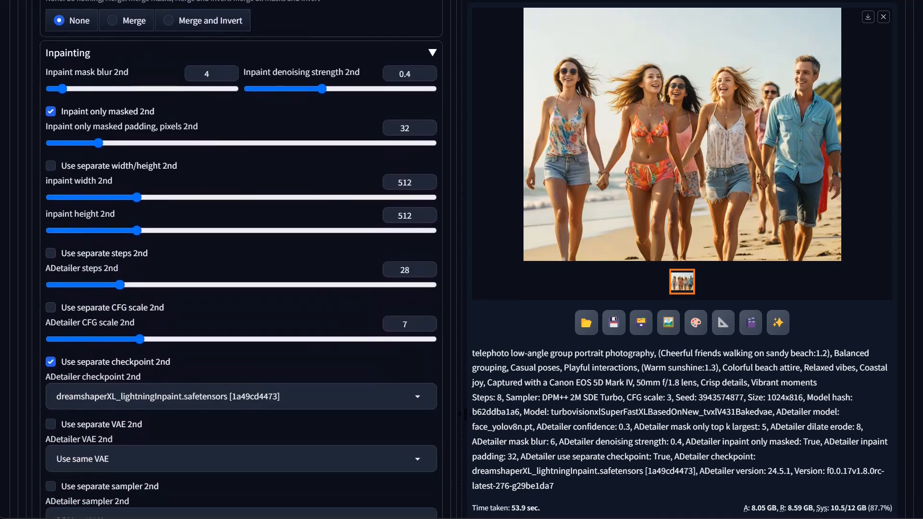
scroll(471, 414, down, 2)
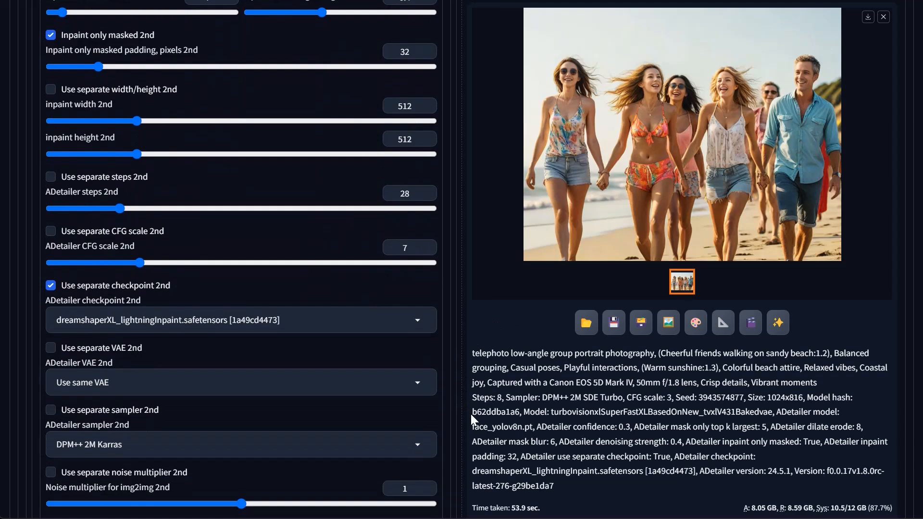
scroll(471, 414, up, 15)
scroll(820, 152, up, 3)
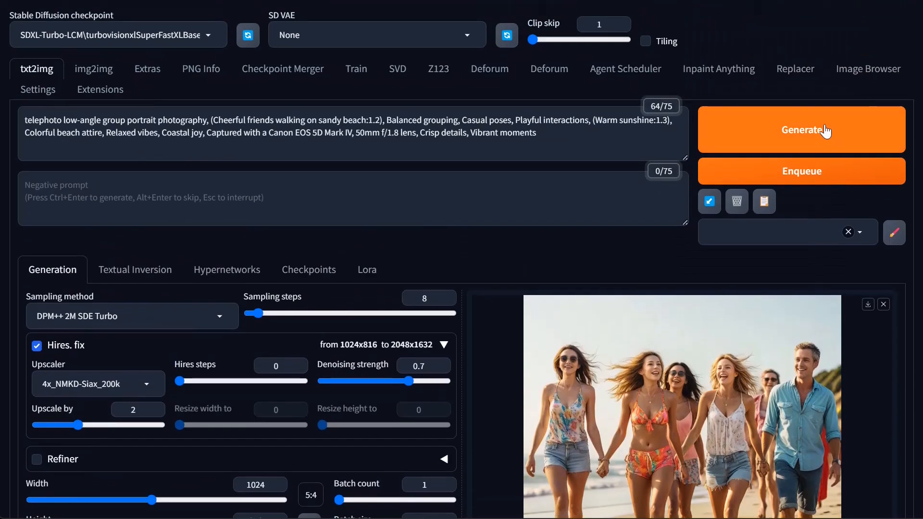
click(814, 138)
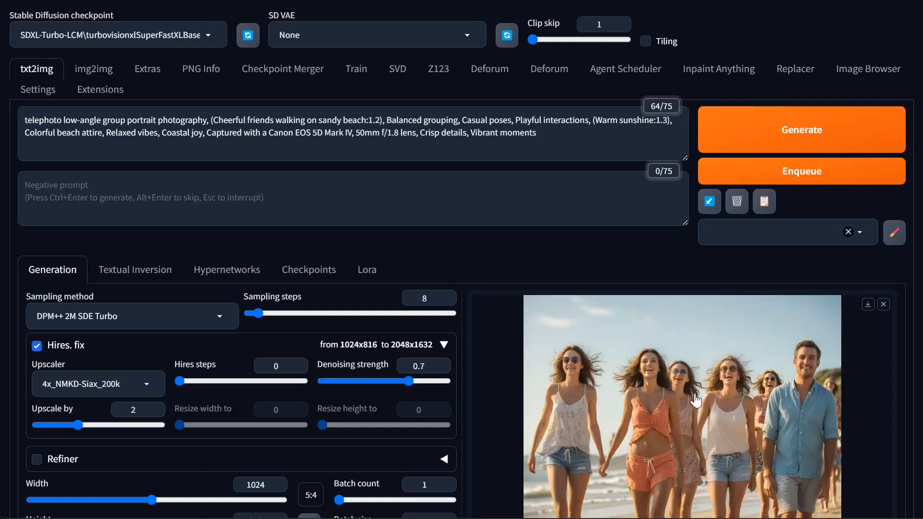
View the generated portrait enlarged, and look over the Hires. fix, seed and second detector settings used for it.
click(669, 406)
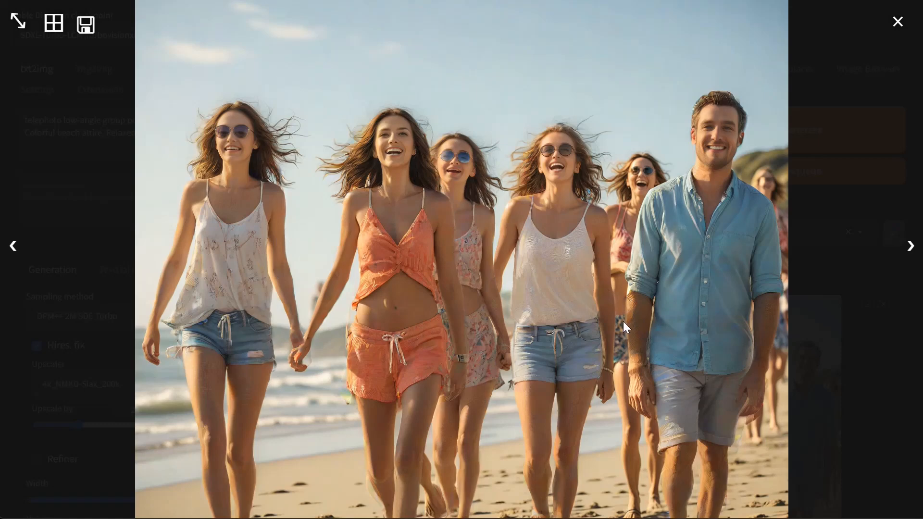
click(589, 318)
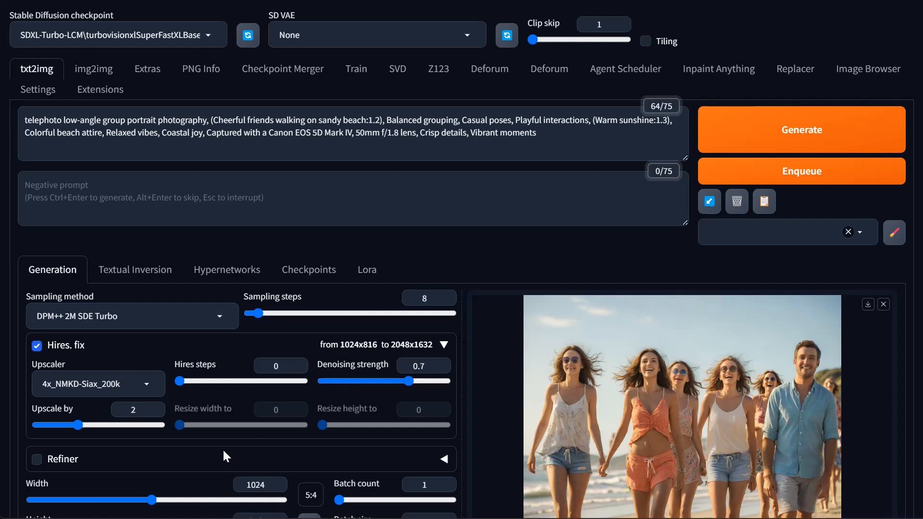
scroll(539, 417, down, 3)
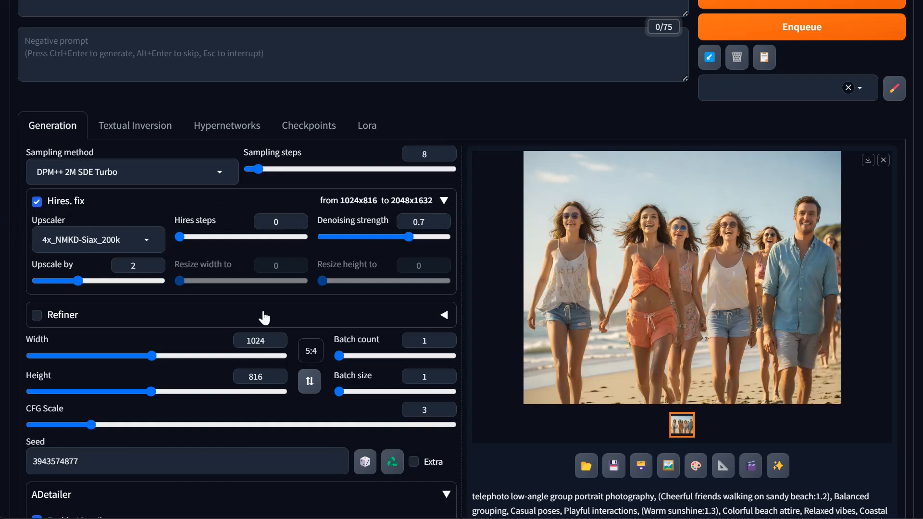
scroll(264, 318, down, 9)
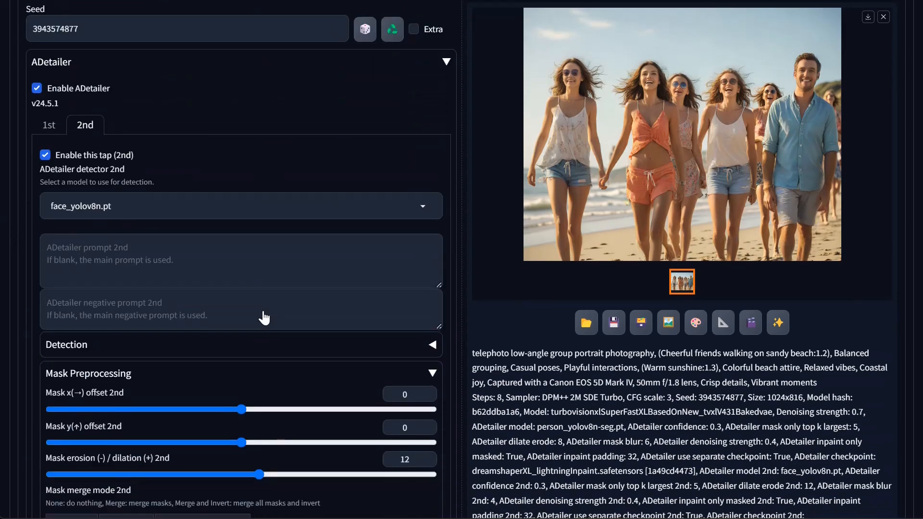
scroll(264, 318, up, 10)
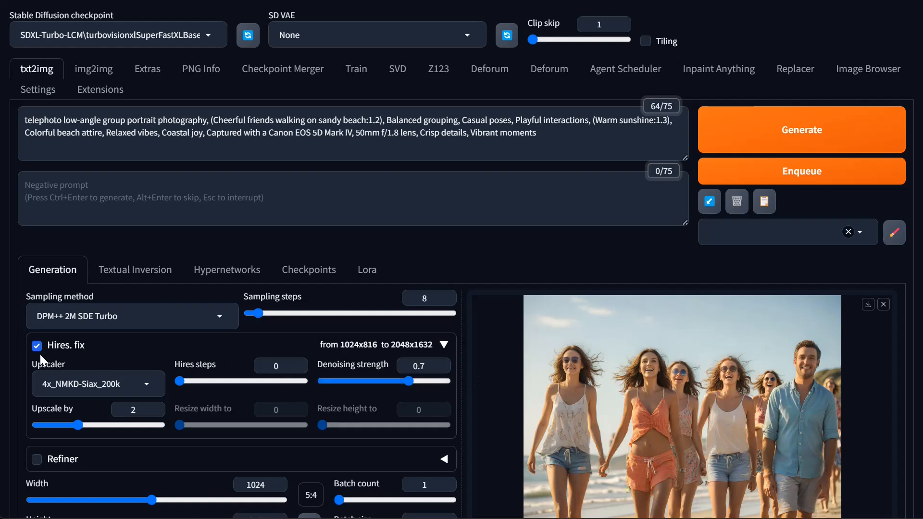
scroll(209, 470, down, 3)
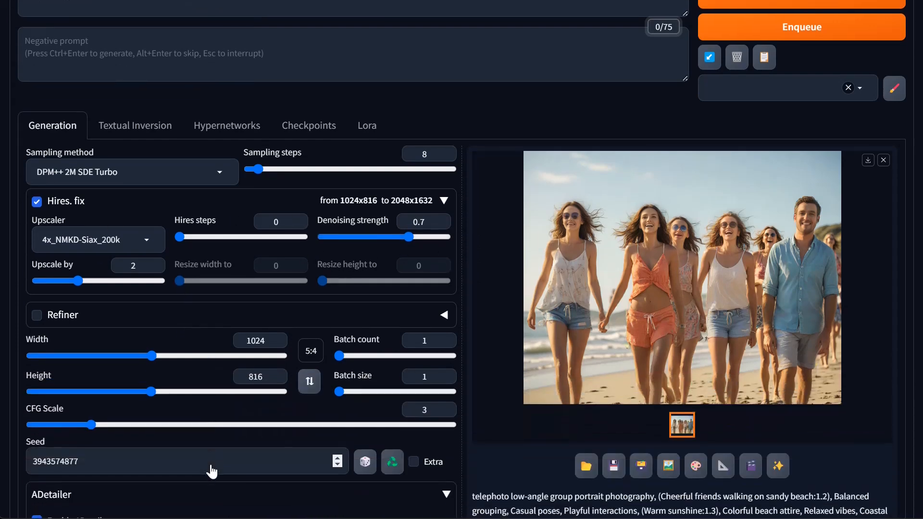
scroll(211, 470, up, 3)
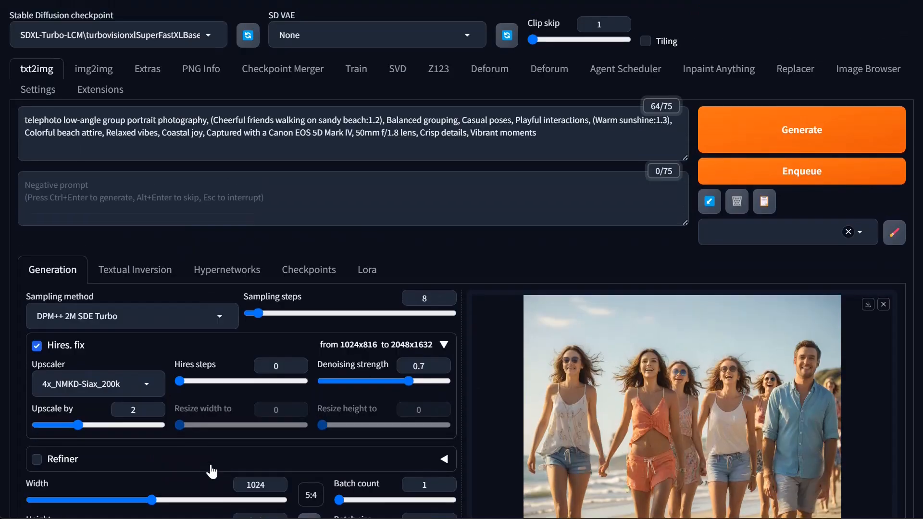
scroll(211, 470, down, 3)
Inspect the generated portrait at full resolution, examining the faces, clothing and hands.
click(715, 314)
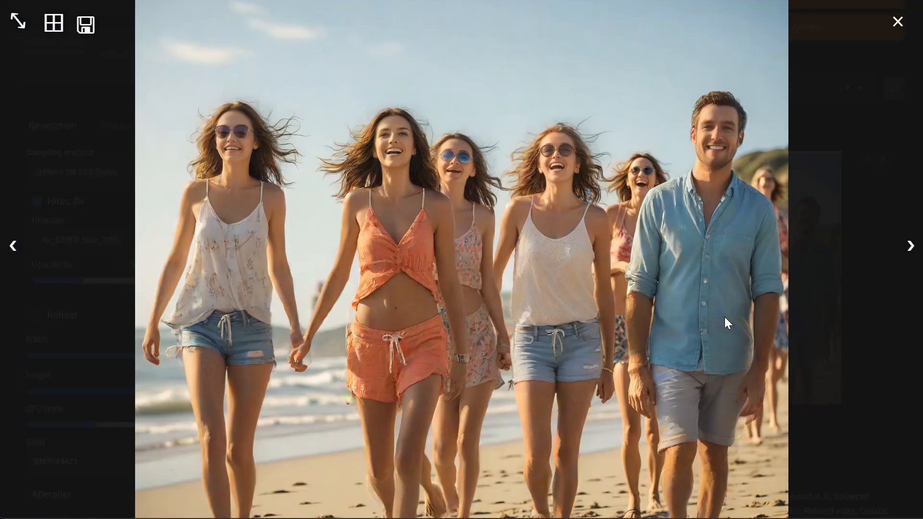
click(16, 20)
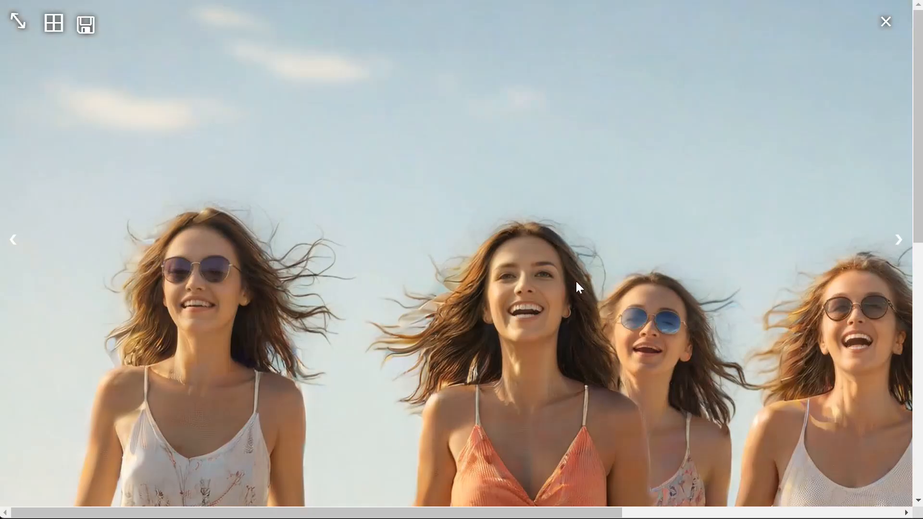
middle_click(587, 339)
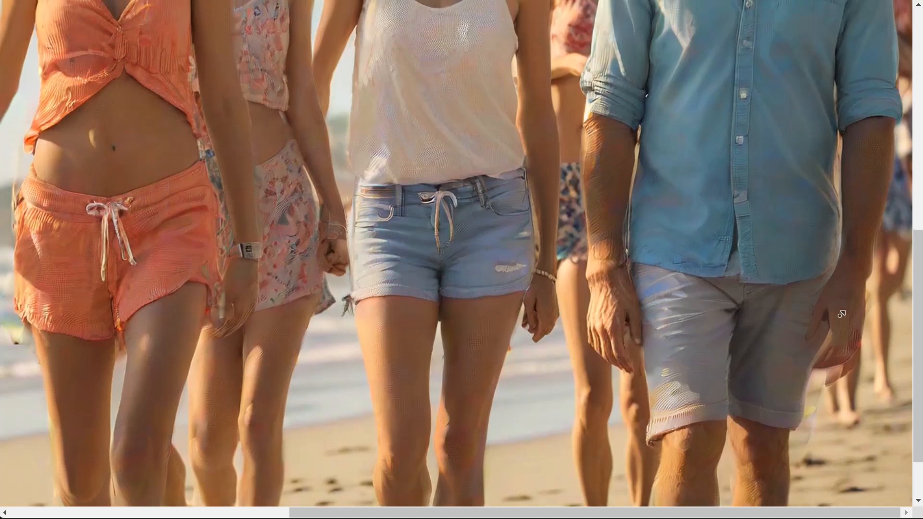
middle_click(838, 313)
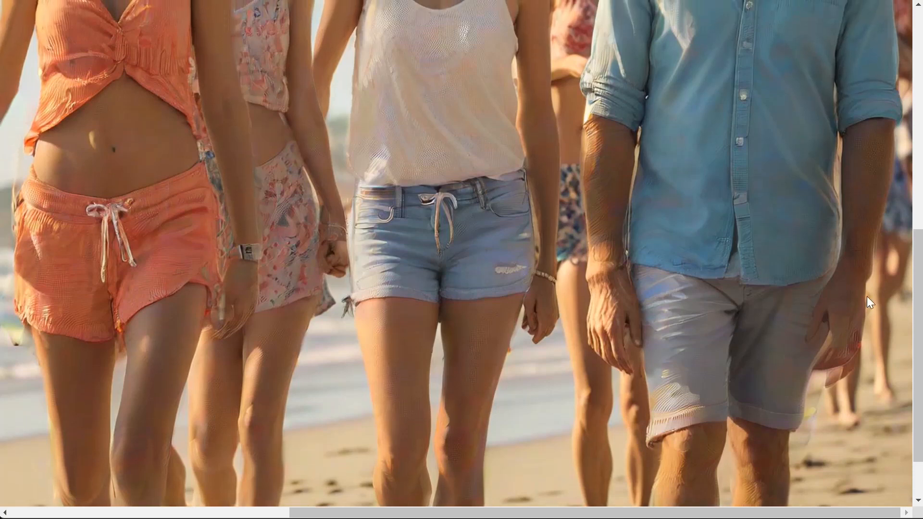
click(235, 157)
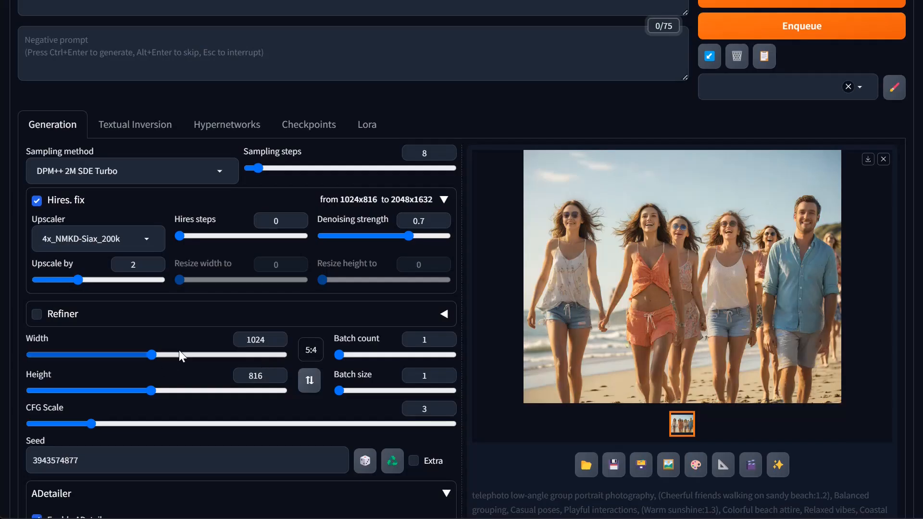
Show the first detector's settings and review its mask preprocessing and inpainting values.
scroll(179, 350, down, 6)
scroll(149, 328, down, 5)
scroll(149, 329, up, 5)
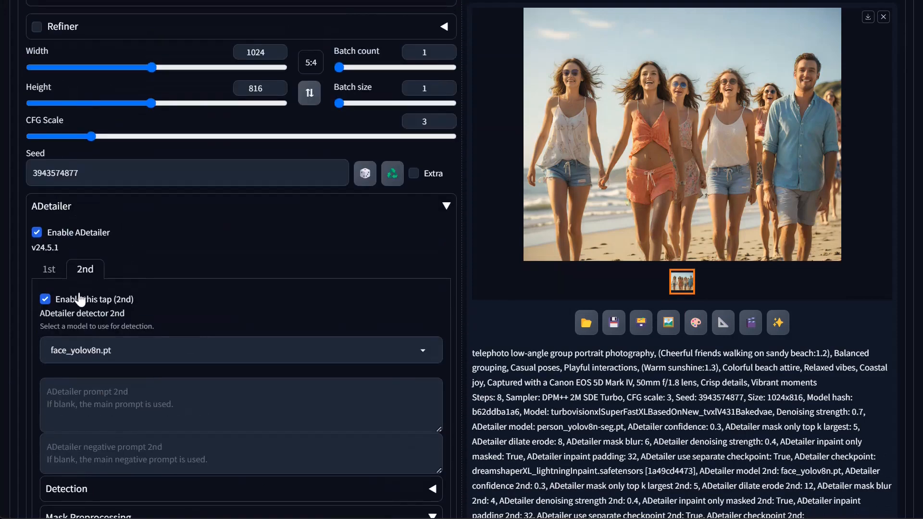
click(48, 268)
scroll(48, 268, down, 1)
scroll(144, 235, down, 9)
scroll(145, 235, up, 5)
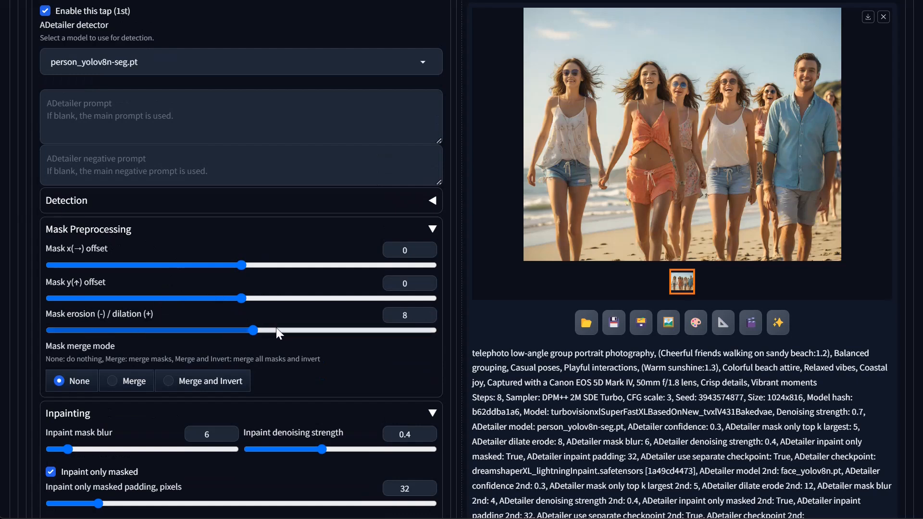
Check the body outlines in the enlarged portrait and set the first detector's mask erosion/dilation to 0.
click(639, 163)
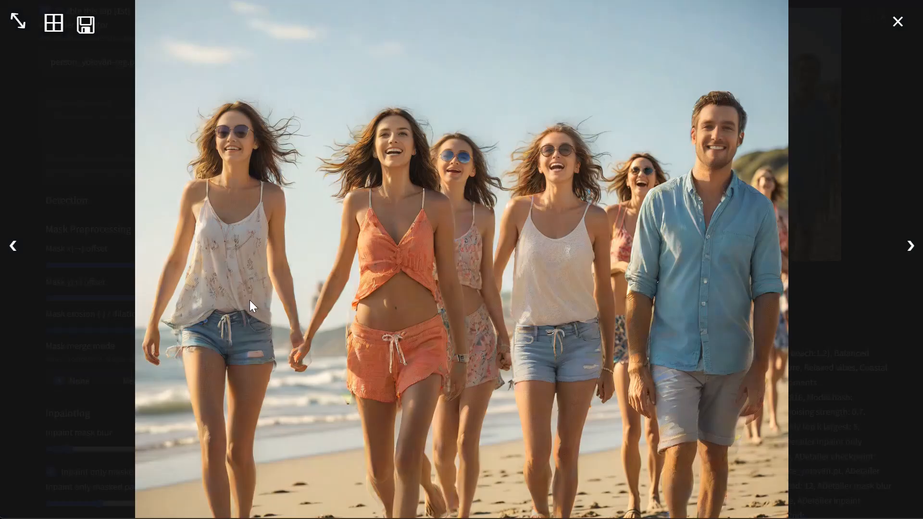
click(472, 284)
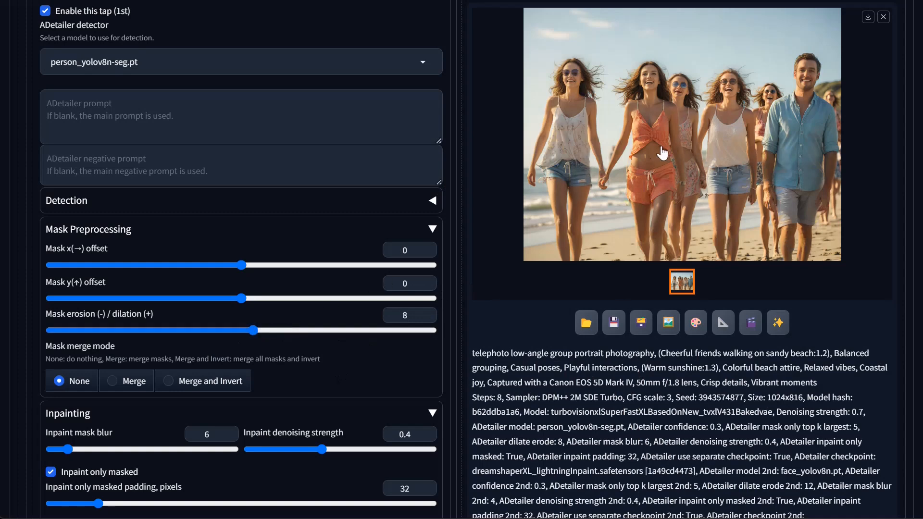
click(675, 168)
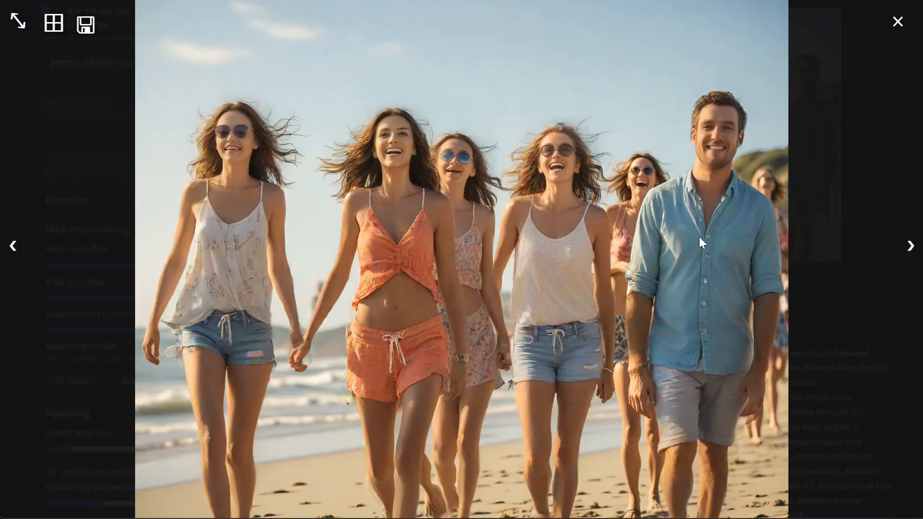
click(353, 338)
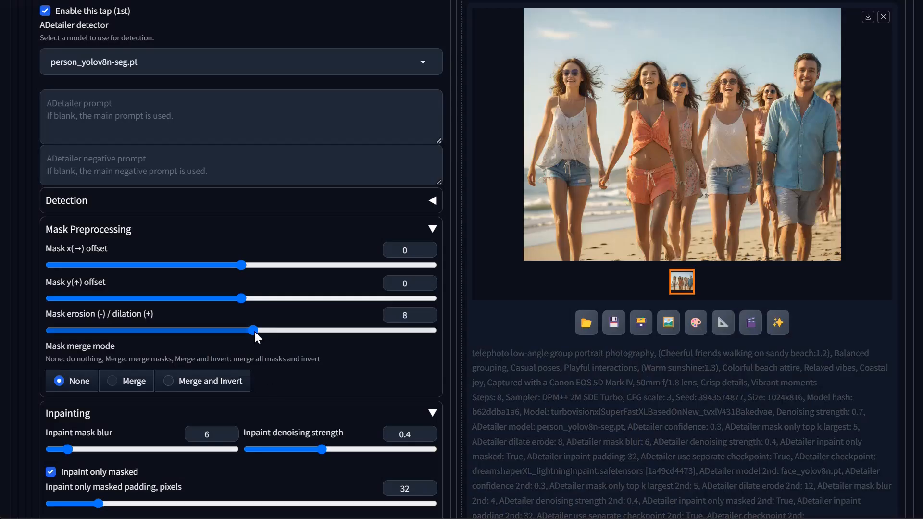
click(318, 331)
drag(344, 333, 244, 332)
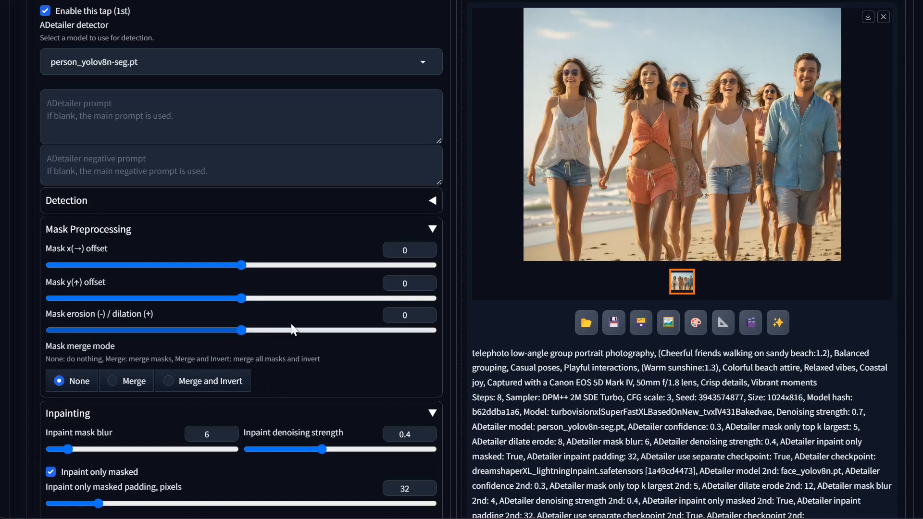
Examine the portrait at full resolution again, checking the edges around the people's hair, shoulders and arms for mask artifacts.
click(722, 140)
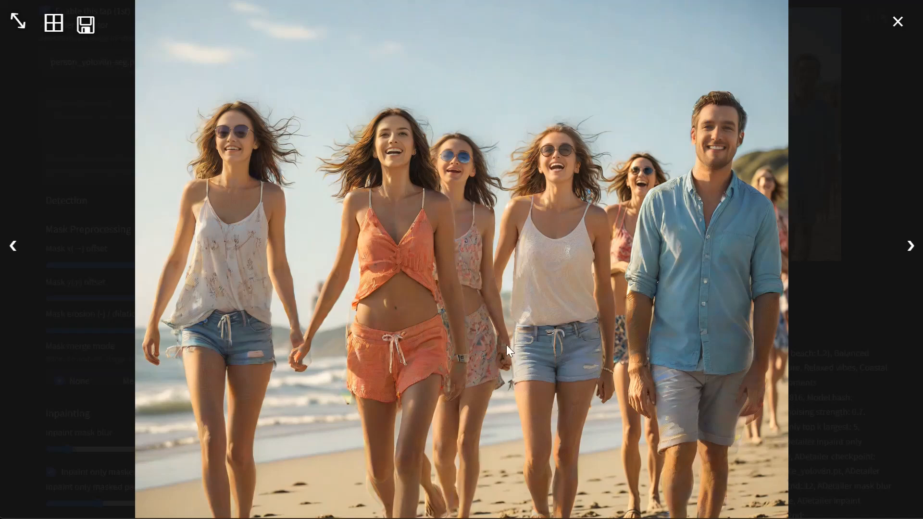
click(514, 278)
click(766, 191)
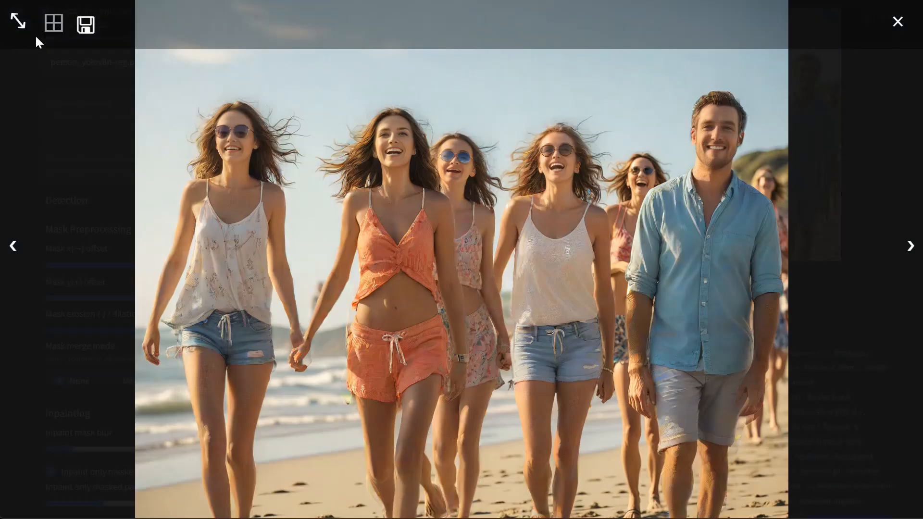
click(18, 21)
middle_click(570, 340)
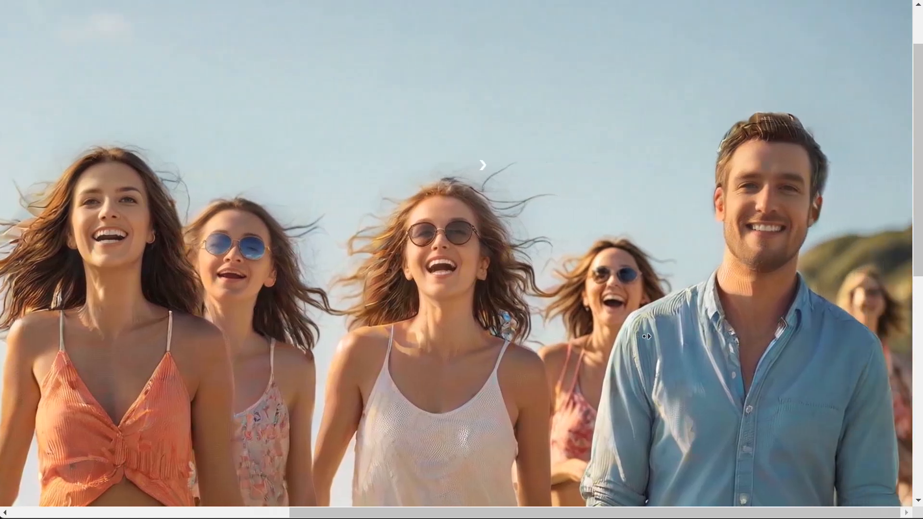
middle_click(646, 336)
middle_click(394, 236)
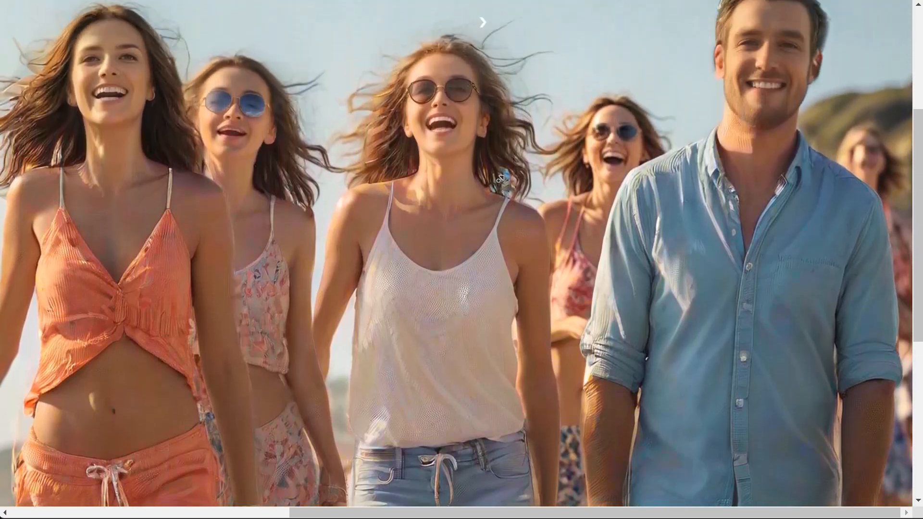
middle_click(518, 257)
click(514, 282)
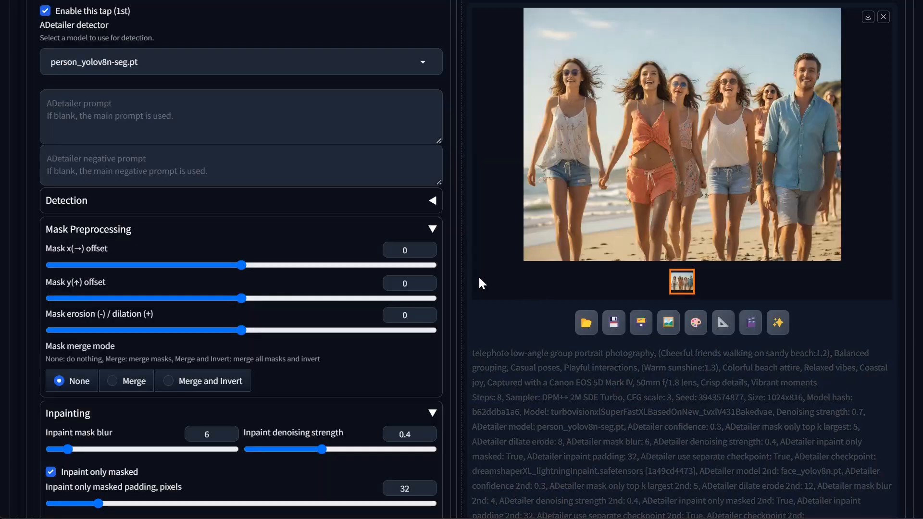
scroll(99, 208, up, 3)
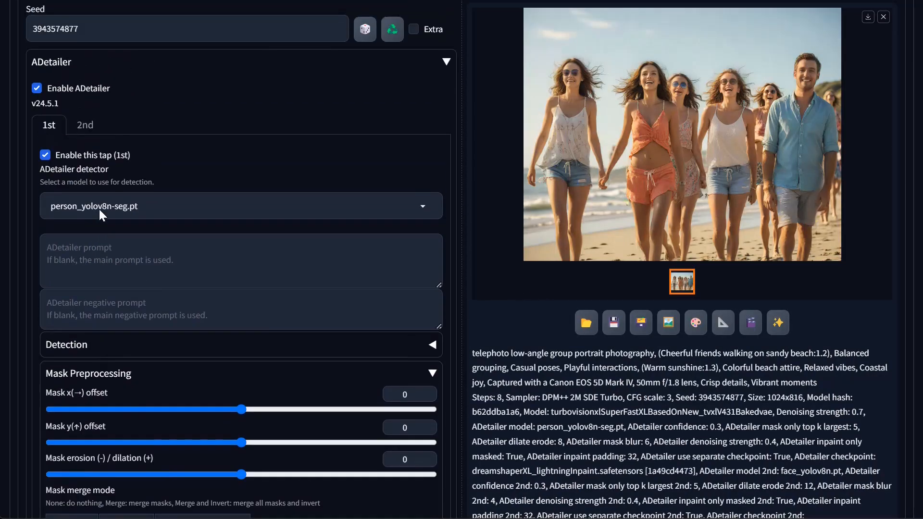
scroll(82, 139, up, 3)
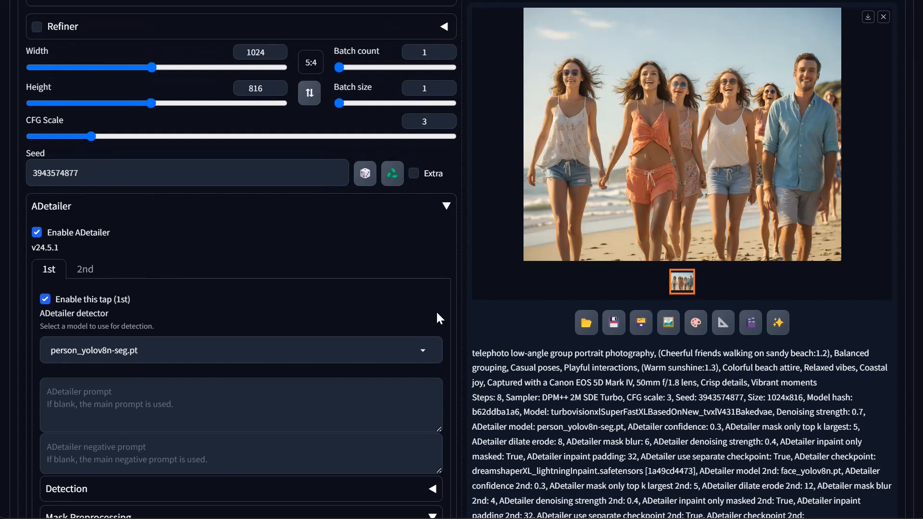
scroll(629, 262, up, 9)
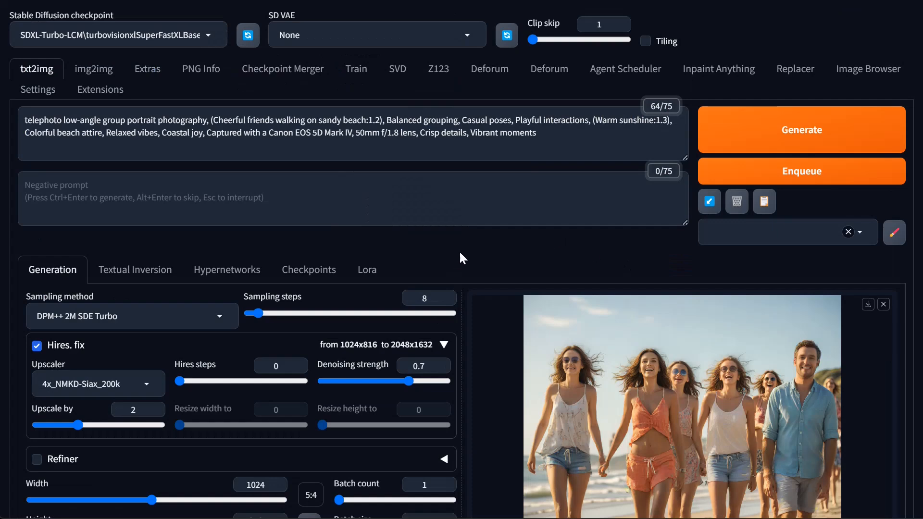
scroll(186, 368, down, 6)
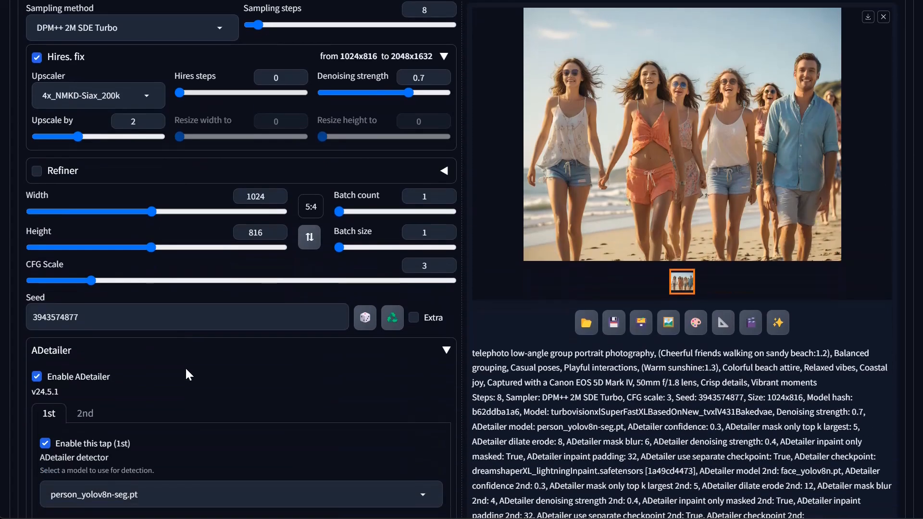
Collapse the first detector's mask preprocessing settings and review its inpainting options.
scroll(156, 383, down, 5)
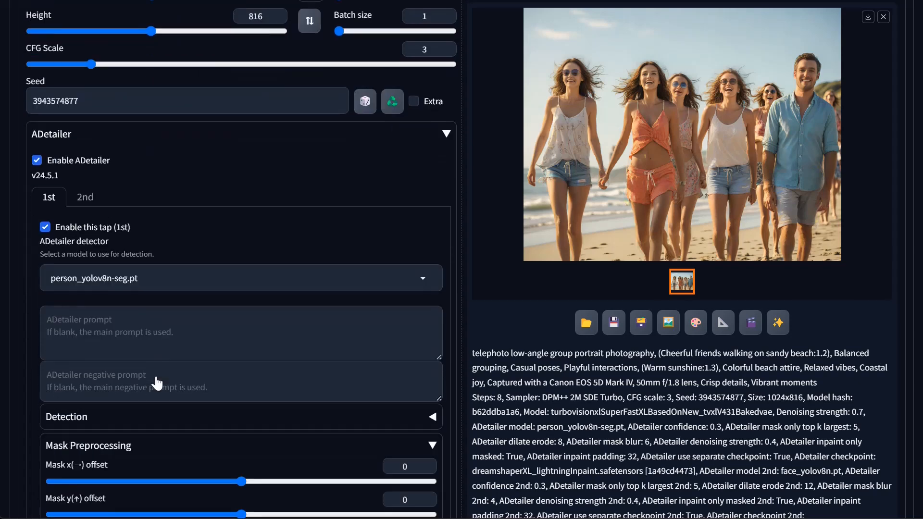
scroll(157, 383, down, 5)
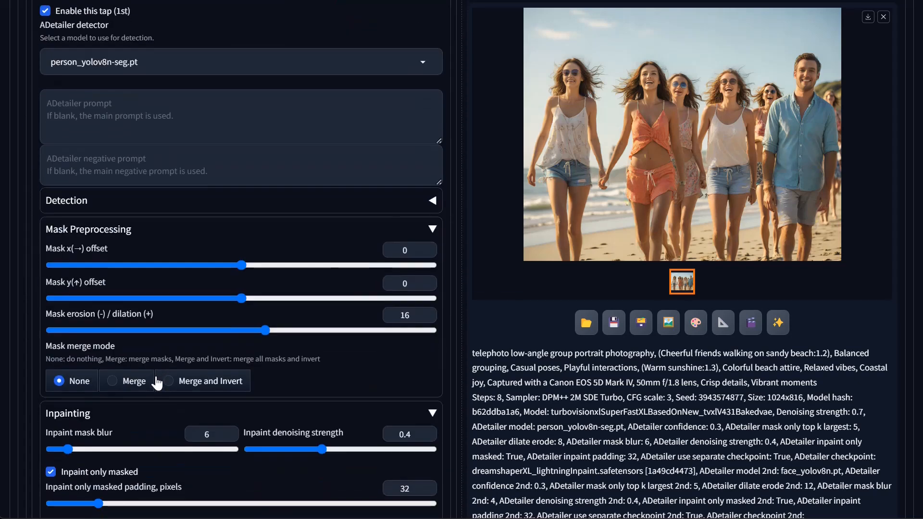
click(128, 229)
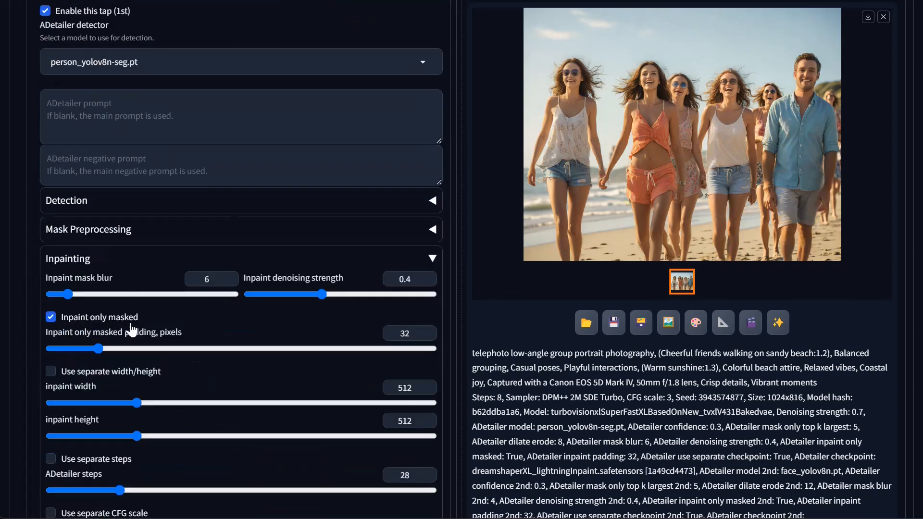
scroll(352, 380, down, 3)
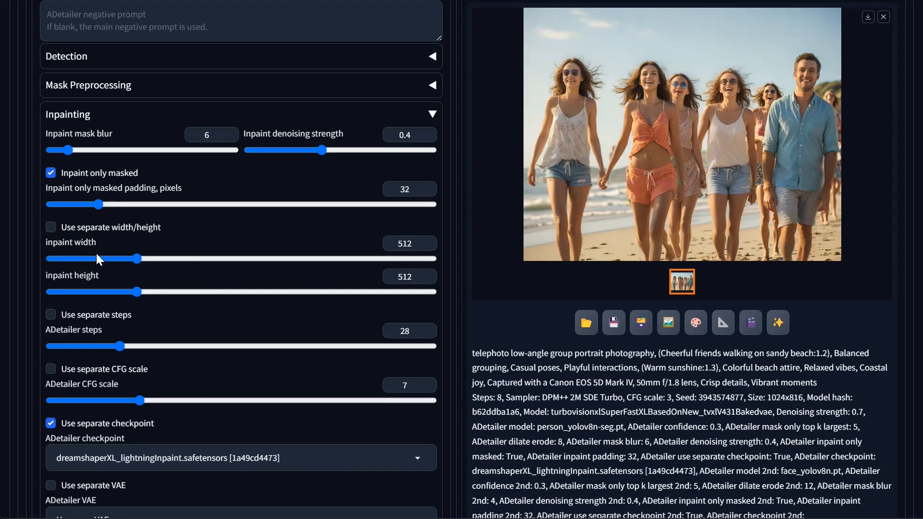
Enable separate inpaint width and height for the first detector and switch the option back off.
scroll(249, 258, up, 10)
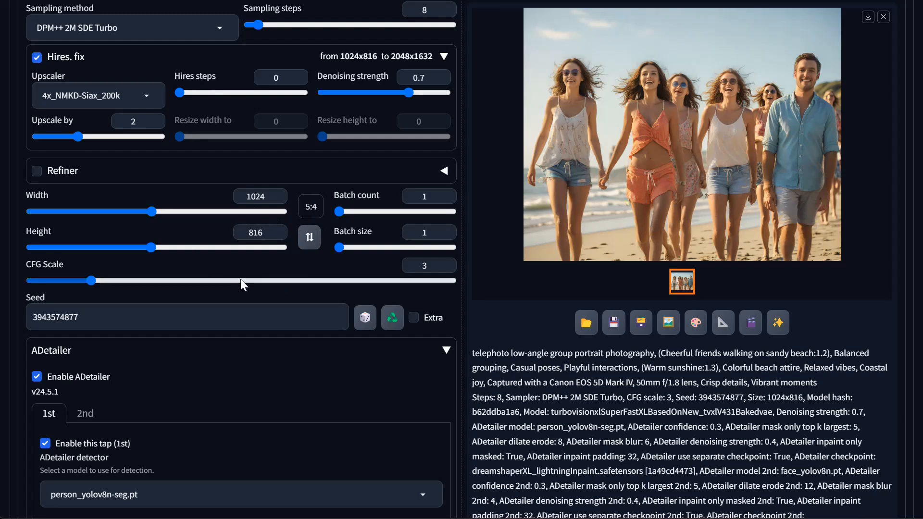
scroll(290, 281, down, 10)
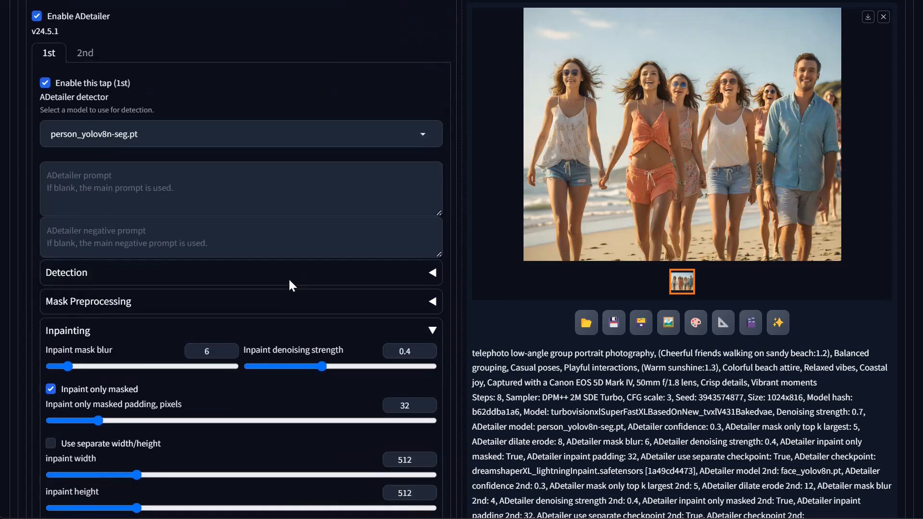
scroll(289, 278, down, 1)
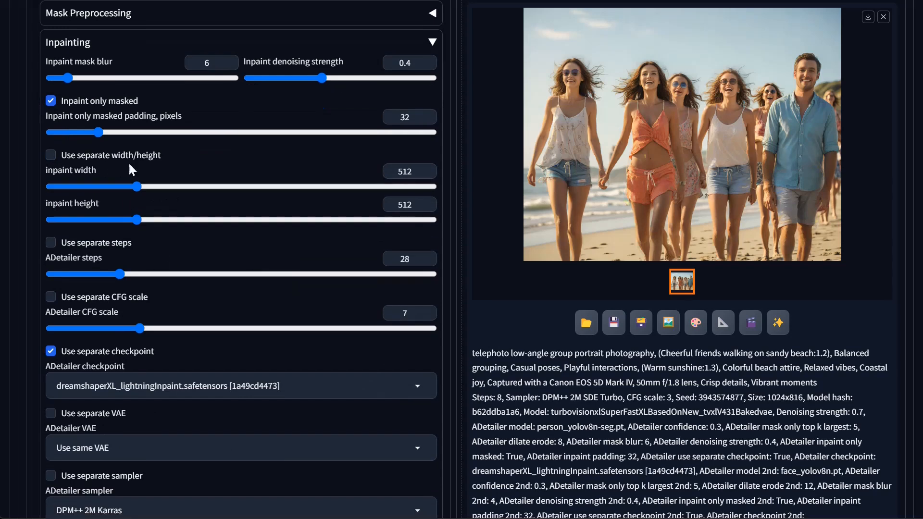
click(51, 155)
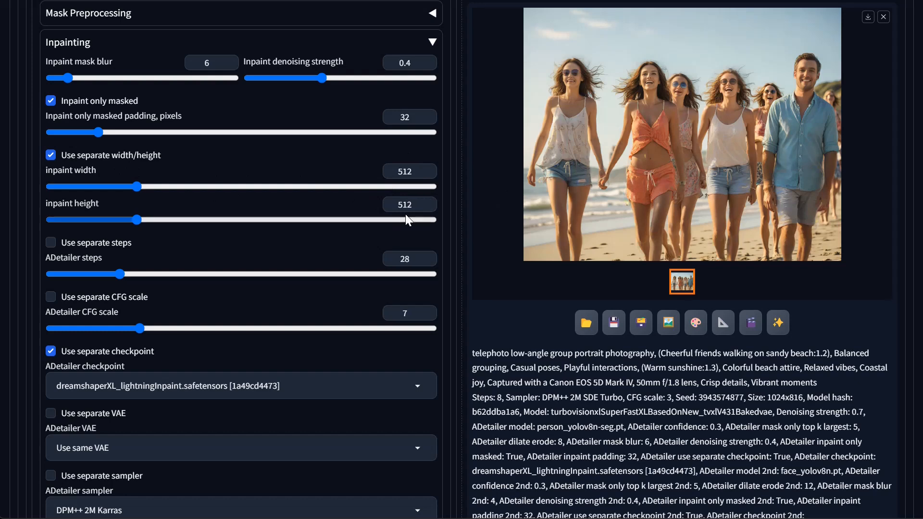
click(51, 155)
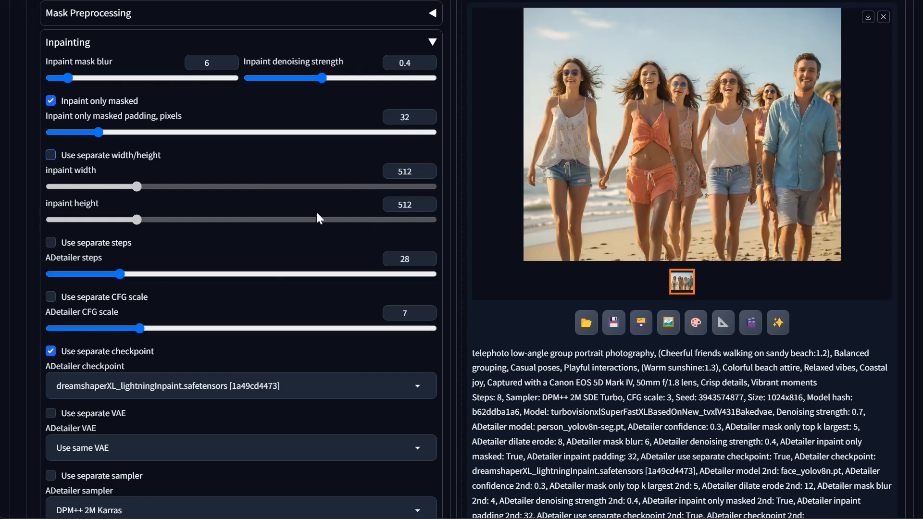
Compare the Hires. fix output size with the first detector's inpaint dimensions and check the remaining inpainting options.
scroll(316, 217, up, 10)
scroll(198, 142, up, 5)
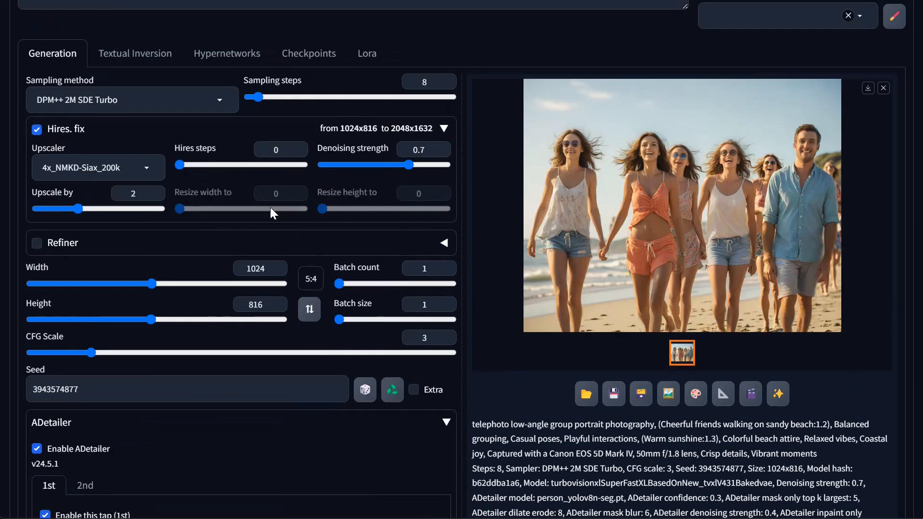
scroll(288, 182, down, 15)
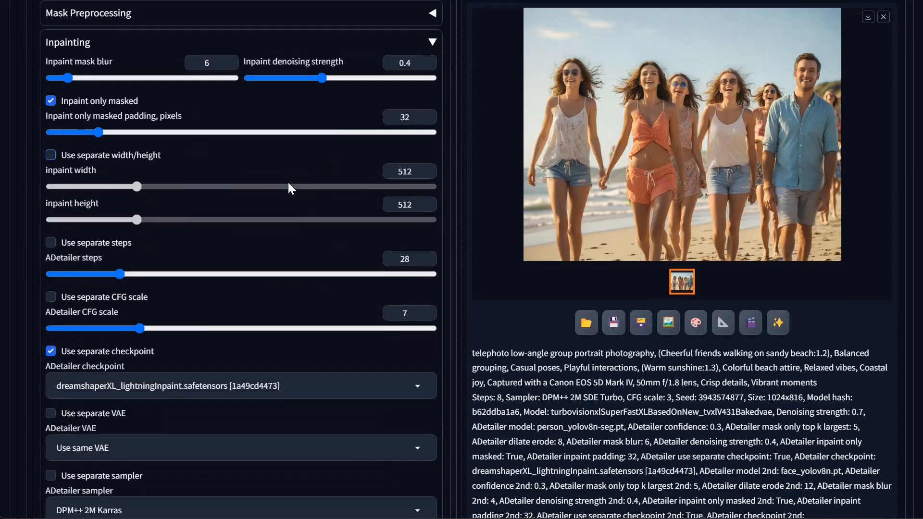
scroll(255, 363, down, 3)
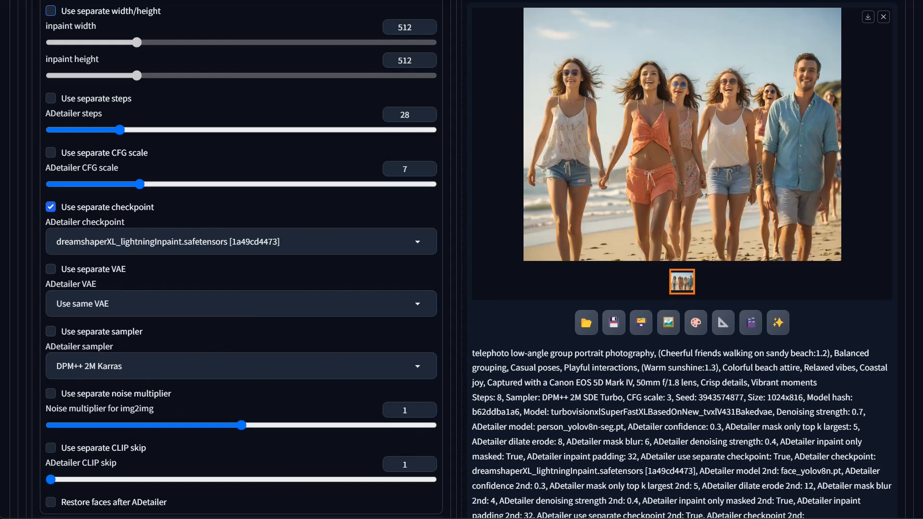
scroll(393, 313, up, 9)
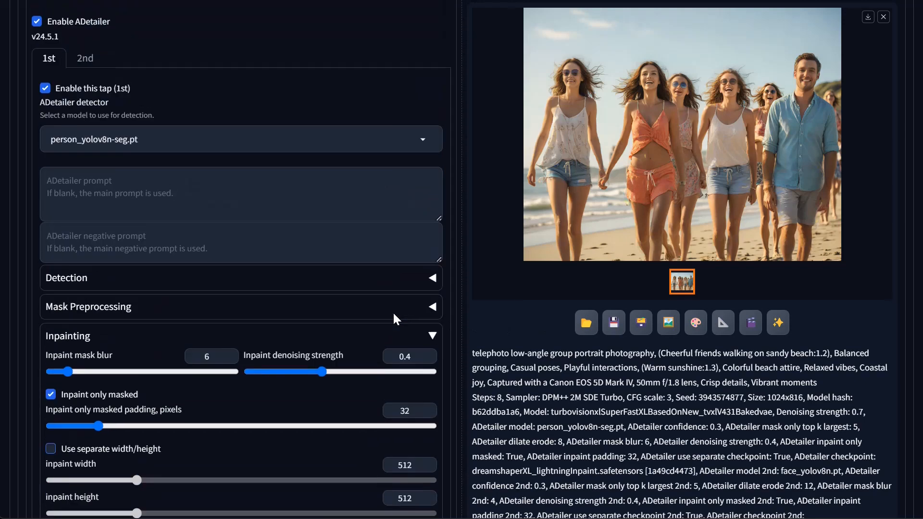
Reset the generation seed to the random value -1.
scroll(393, 313, up, 13)
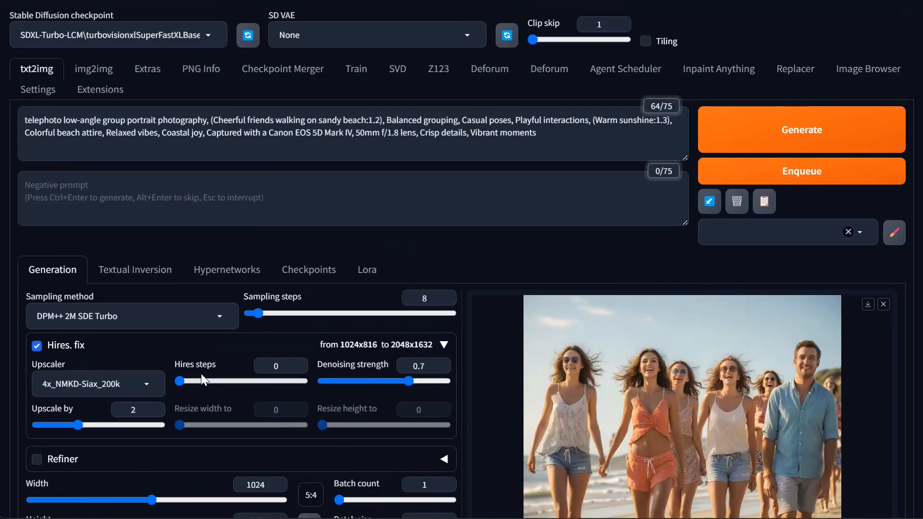
scroll(201, 373, down, 5)
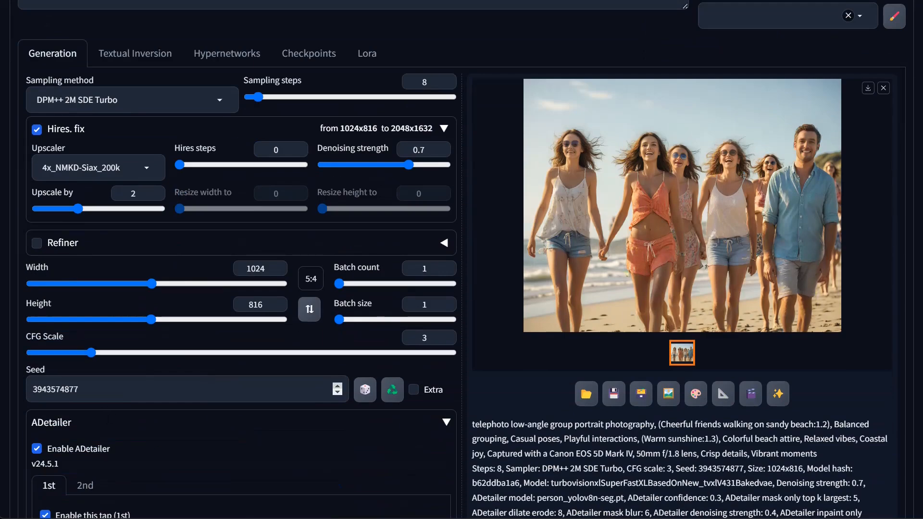
click(366, 394)
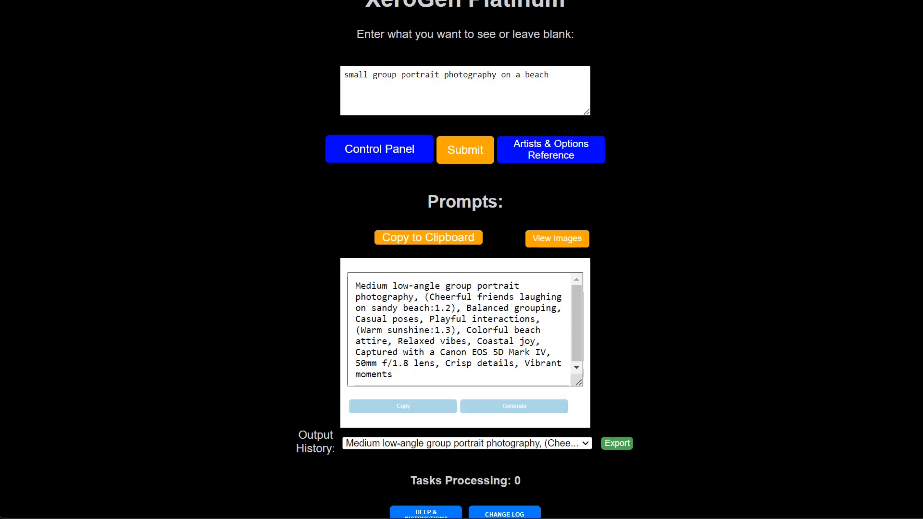
Switch to XeroGen Platinum and replace the prompt idea with "portrait photo of an old man sitting in a chair with his hands clasped".
key(Tab)
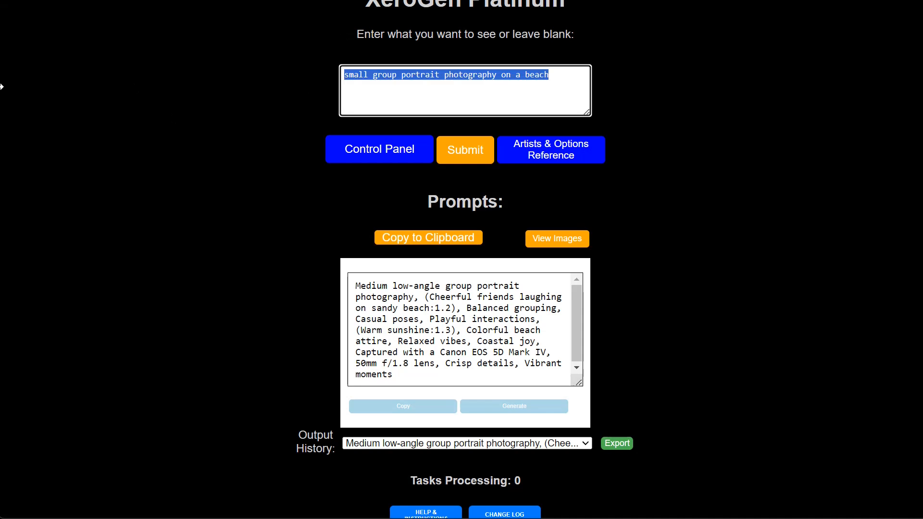
text(portra)
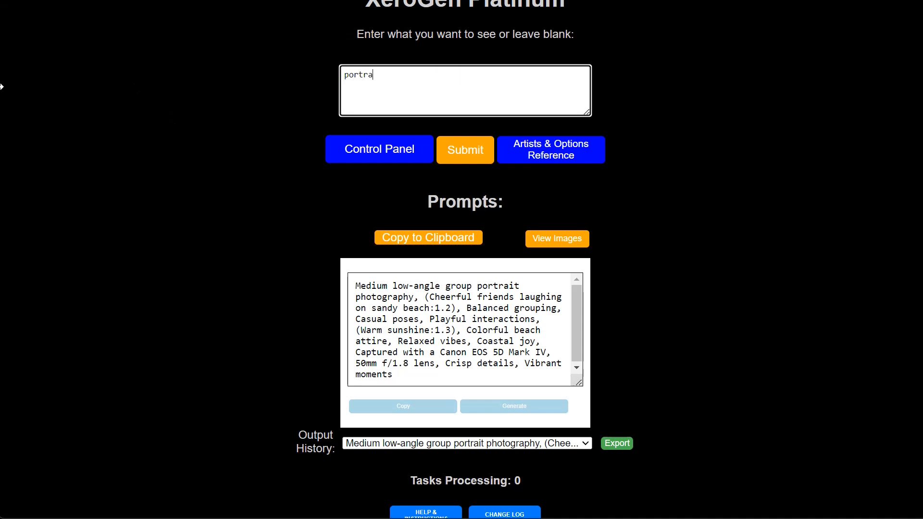
text(it photo of)
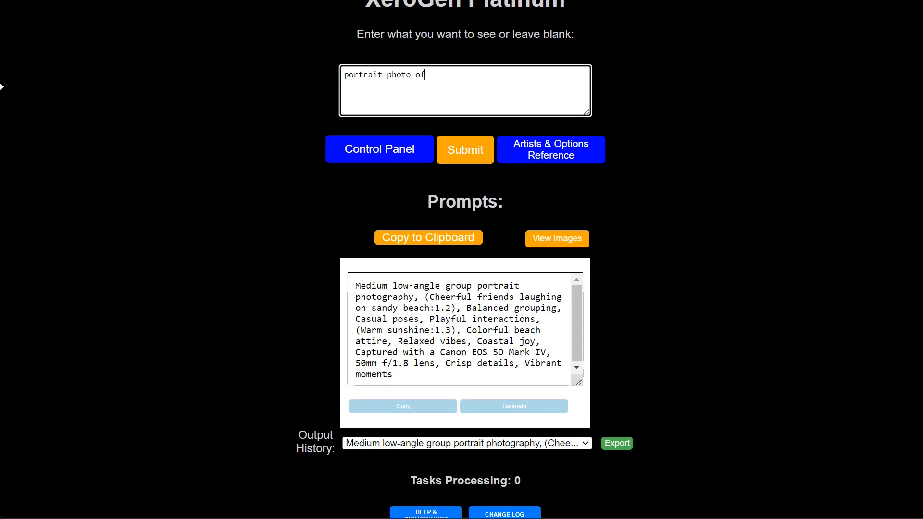
text( an old man sitting in a chai)
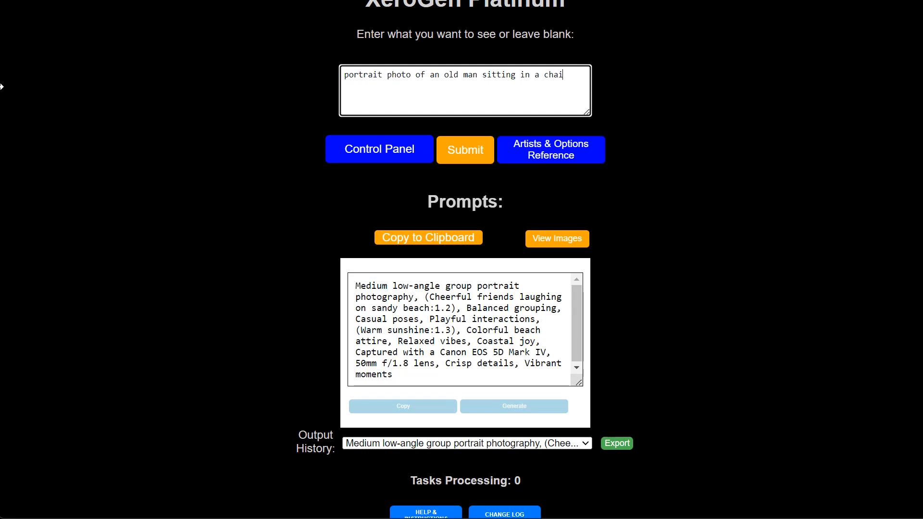
text(r with his handx)
text( clasped)
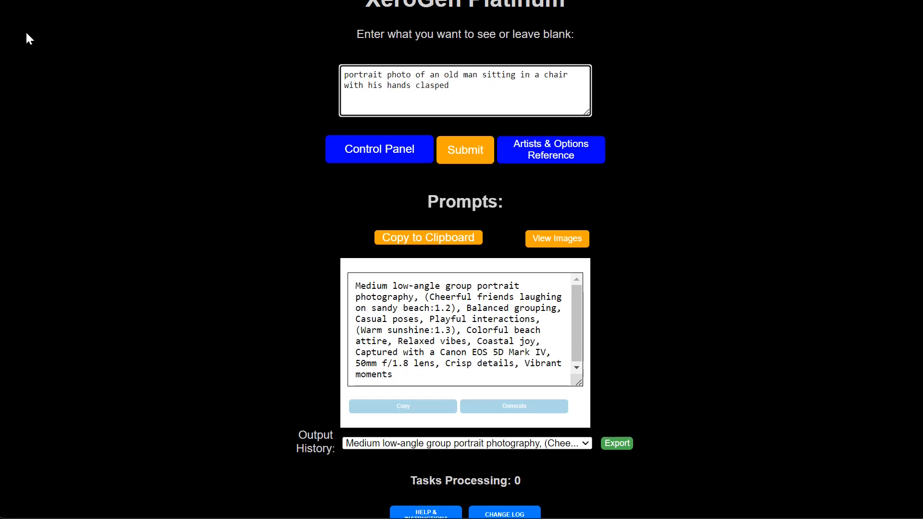
Change the idea's ending to "hands resting on his legs", submit it, and generate an image from the resulting prompt.
key(shift+Left)
key(shift+Left)
key(shift+Left)
key(shift+Left)
key(shift+Left)
key(shift+Left)
key(shift+Left)
key(shift+Right)
key(shift+Right)
key(BackSpace)
key(BackSpace)
text(ting on his leg)
click(464, 150)
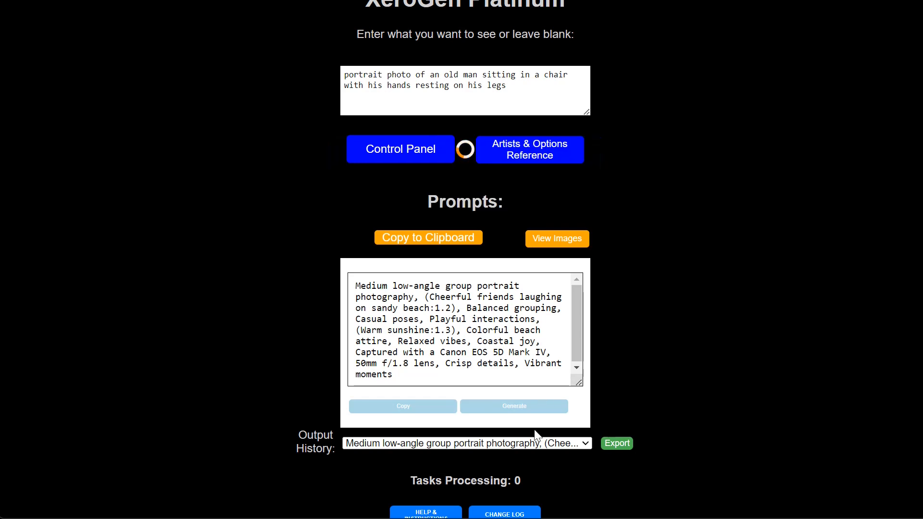
click(548, 396)
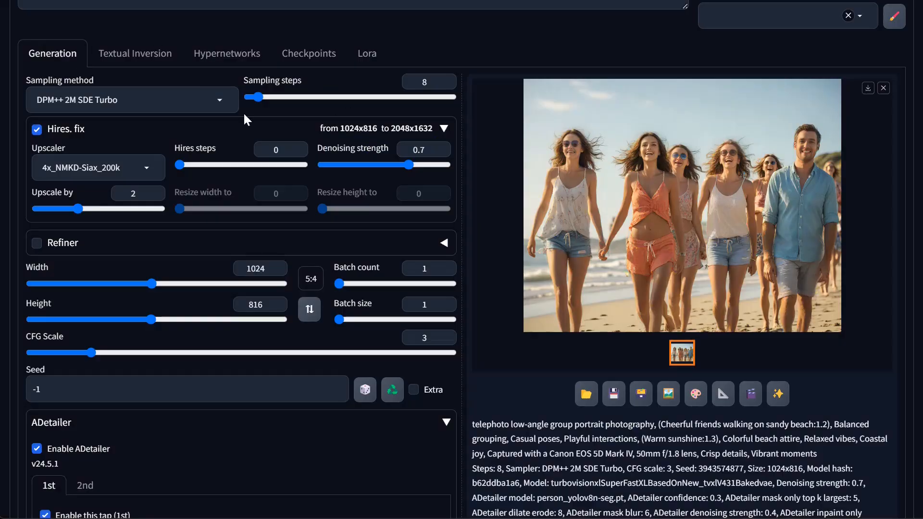
scroll(243, 111, up, 5)
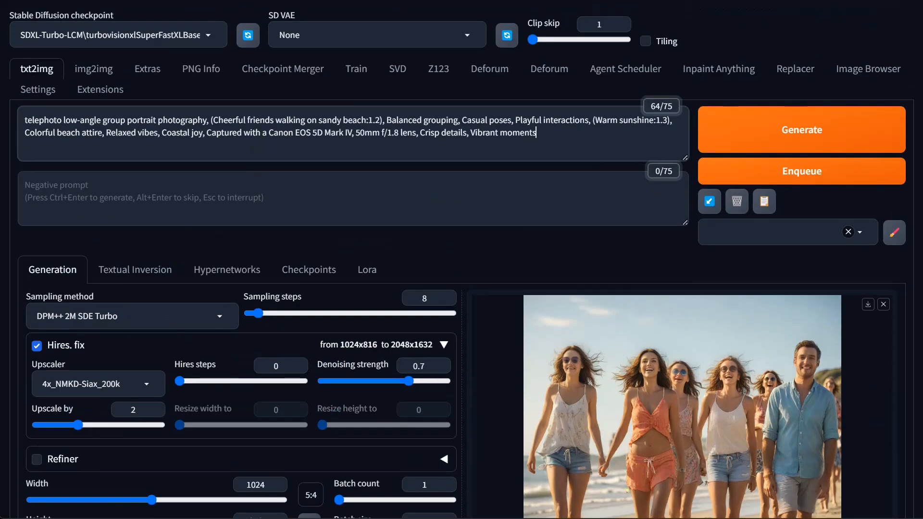
key(ctrl+a)
key(ctrl+v)
Turn off both ADetailer and Hires. fix, collapse the ADetailer section, and generate an image.
scroll(233, 356, down, 5)
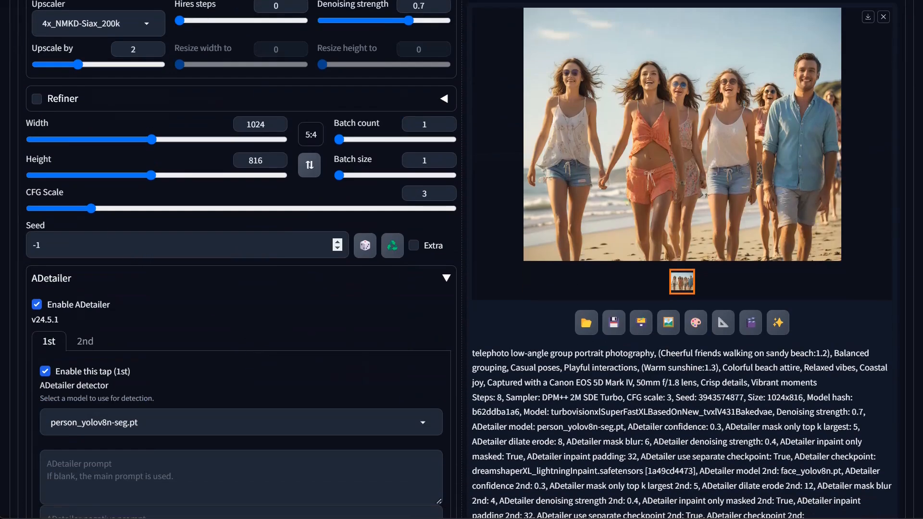
scroll(102, 218, up, 5)
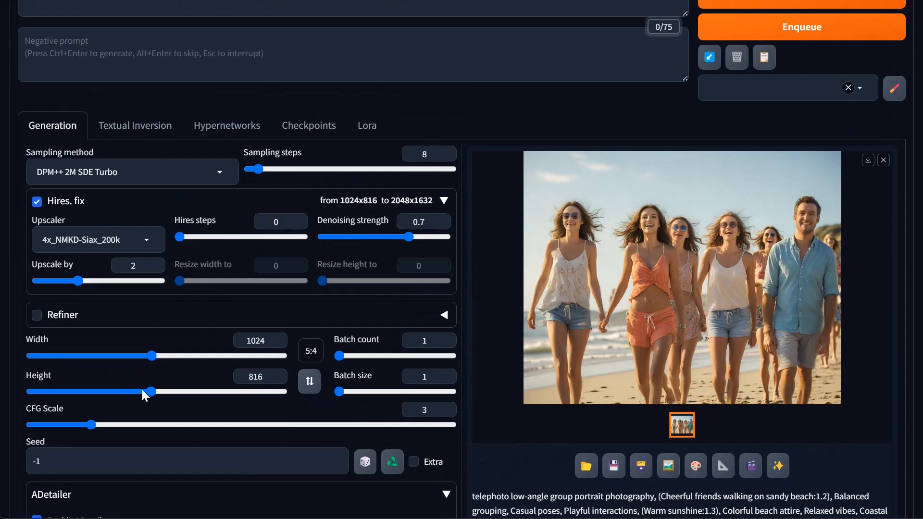
scroll(94, 373, down, 5)
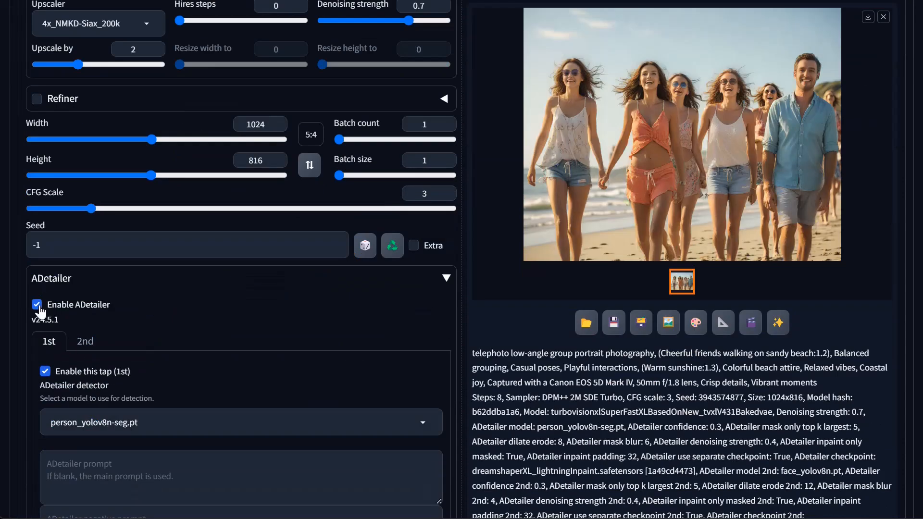
click(36, 304)
click(126, 281)
scroll(628, 129, up, 8)
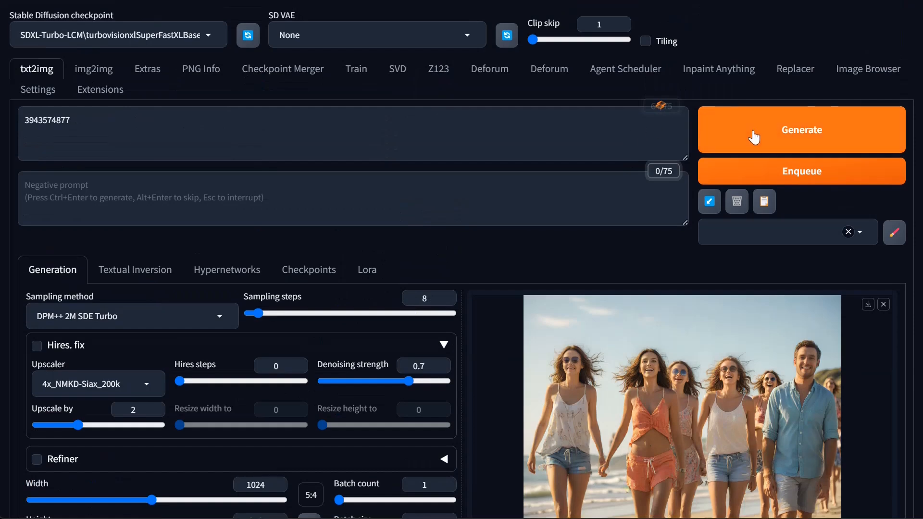
click(758, 183)
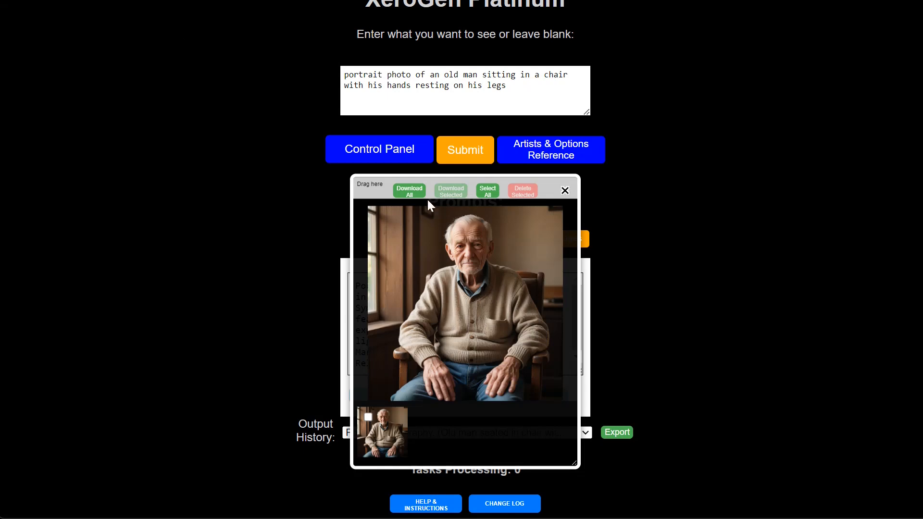
Close the XeroGen preview and generate from its prompt beginning "Portrait photography, (Old man seated in chair with hands on legs:1.2)", replacing the number in the txt2img prompt.
click(565, 192)
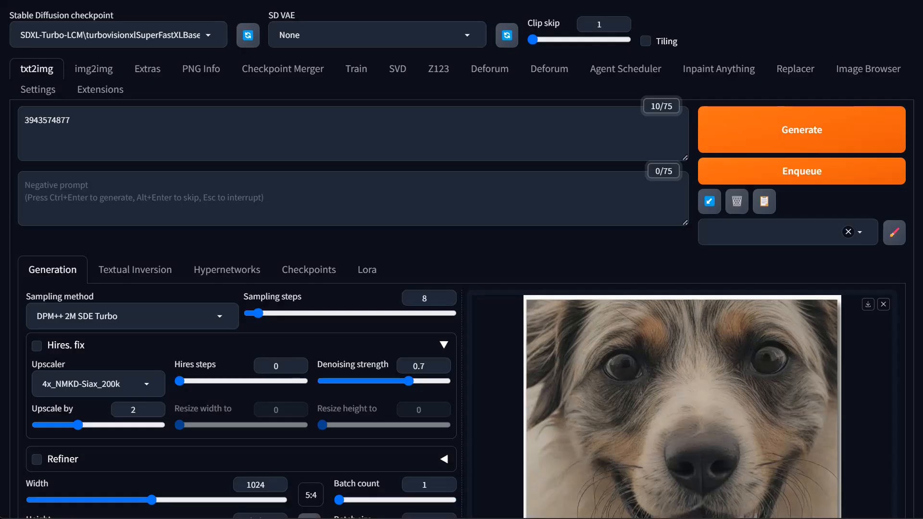
double_click(47, 120)
text(Portrait photography, (Old man seated in chair with hands on legs:1.2), Symmetrical composition, Grizzled features, Weathered hands, Comfortable expression, Cozy setting, Soft window light, Captured with a Canon EOS 5D Mark IV, 50mm f/1.8 lens, Warm tones, Relaxed atmosphere)
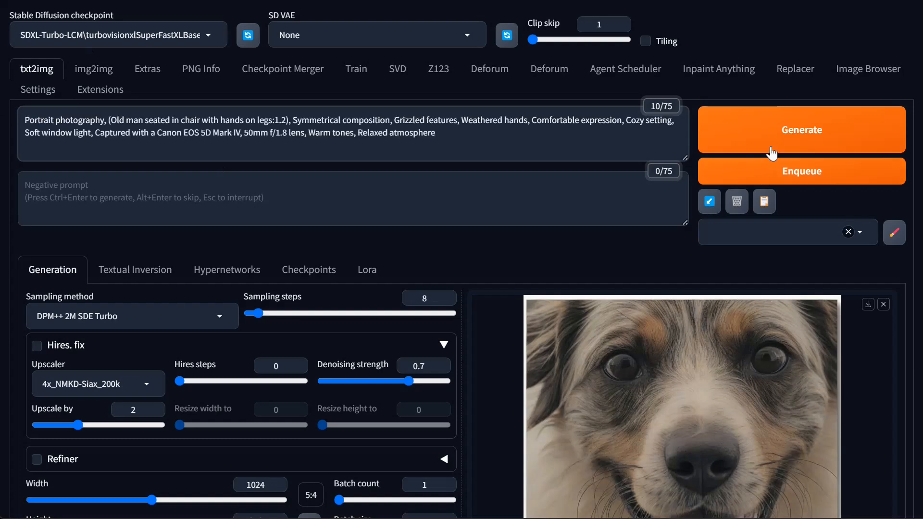
key(ctrl+Return)
Copy the seed 260825151 from the generation details below the old man's portrait.
scroll(785, 350, down, 3)
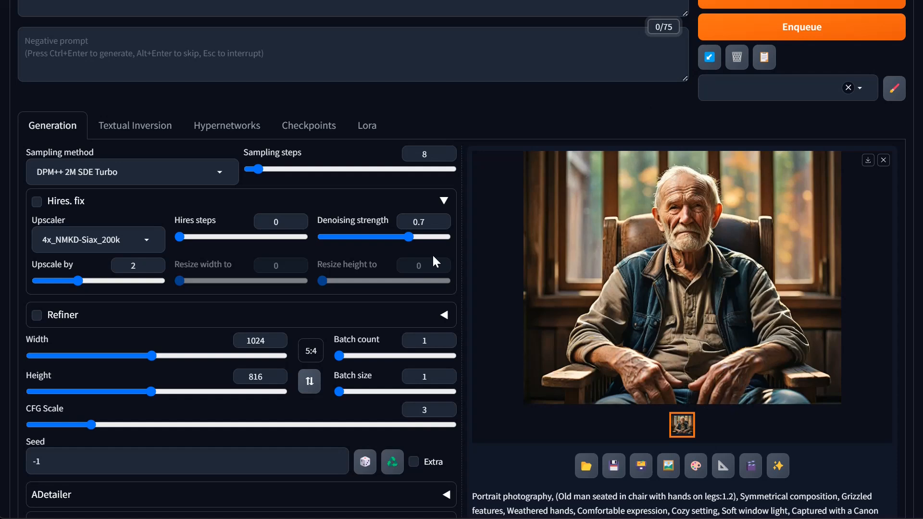
scroll(657, 486, down, 2)
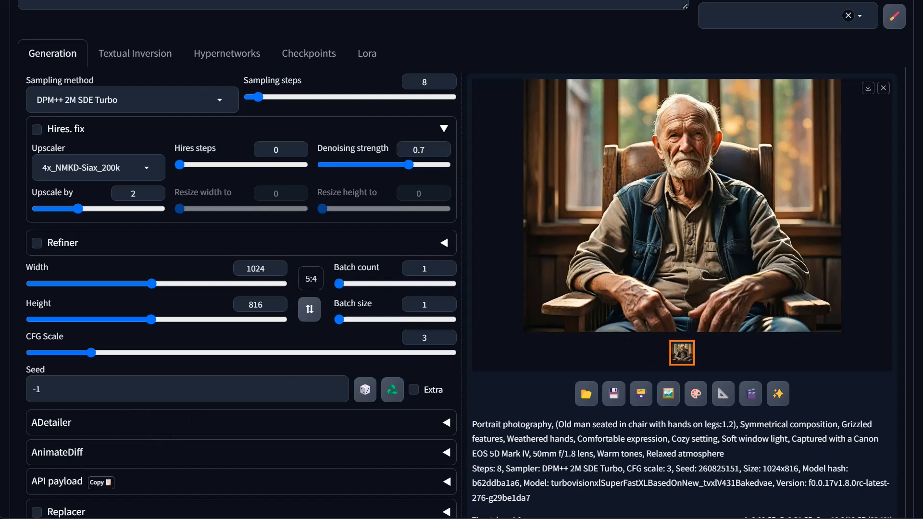
double_click(718, 468)
key(ctrl+c)
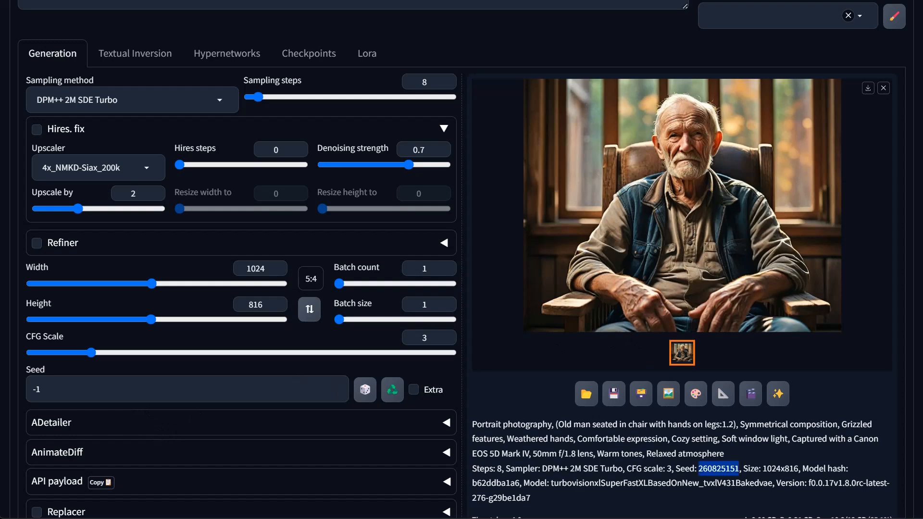
Enable ADetailer and set its first detector to hand_yolov8n.pt.
click(171, 423)
scroll(171, 423, down, 5)
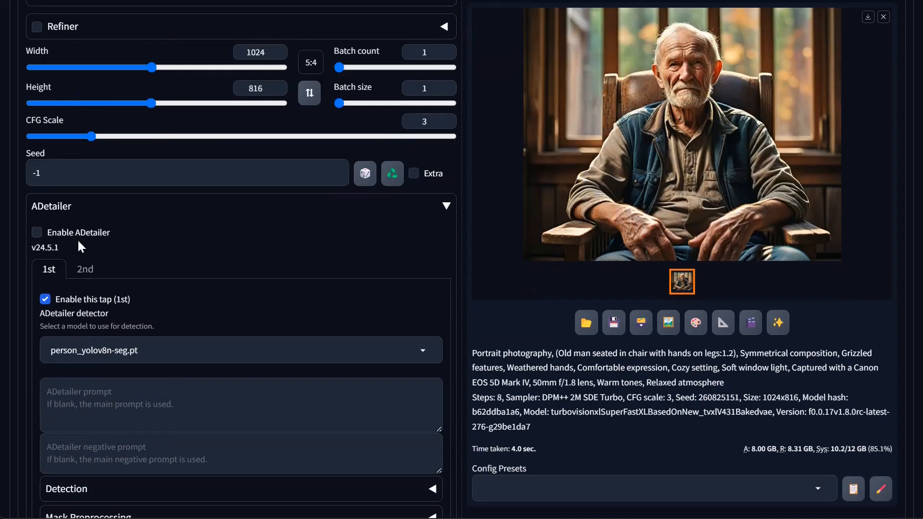
click(78, 233)
click(84, 270)
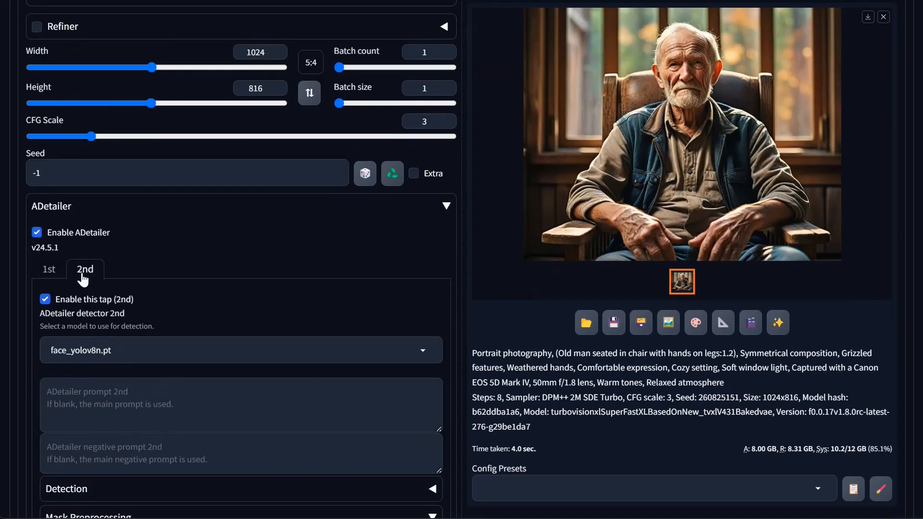
click(47, 278)
click(100, 357)
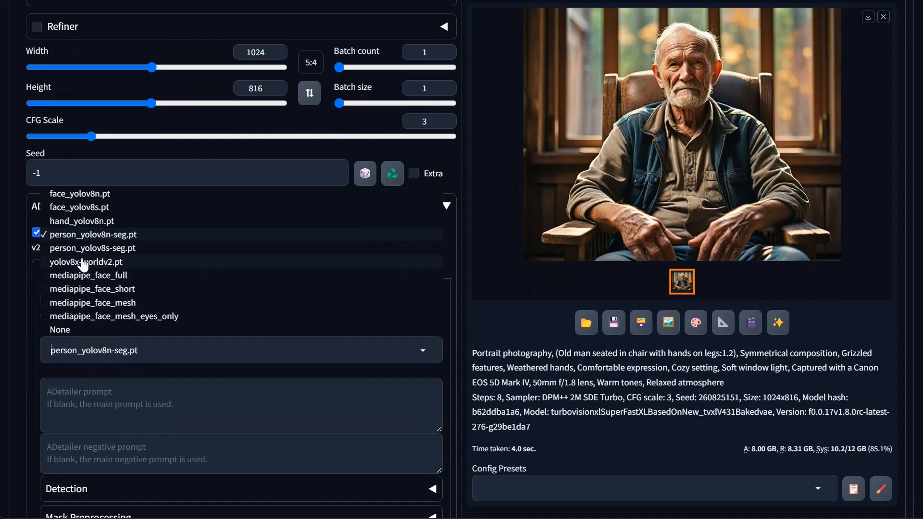
click(81, 222)
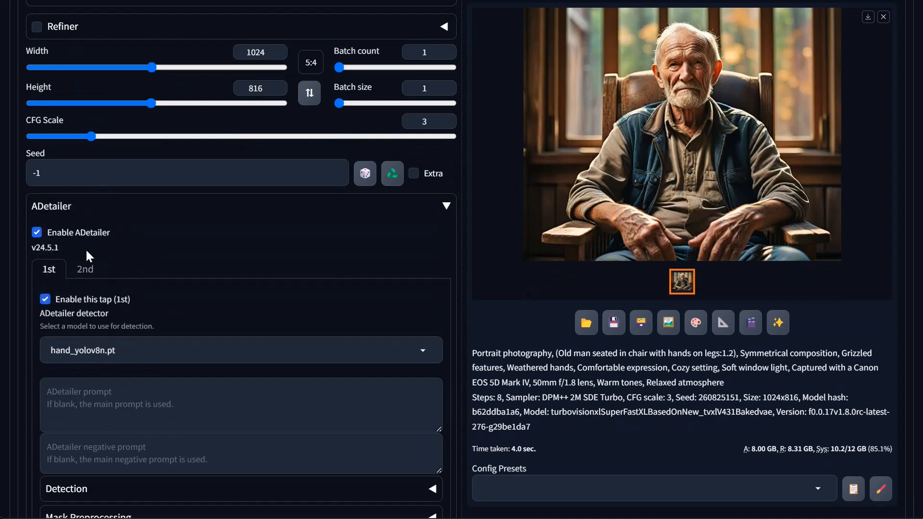
Replace the generation seed with the copied 260825151 and raise ADetailer's inpaint denoising strength to 0.5.
drag(48, 174, 21, 175)
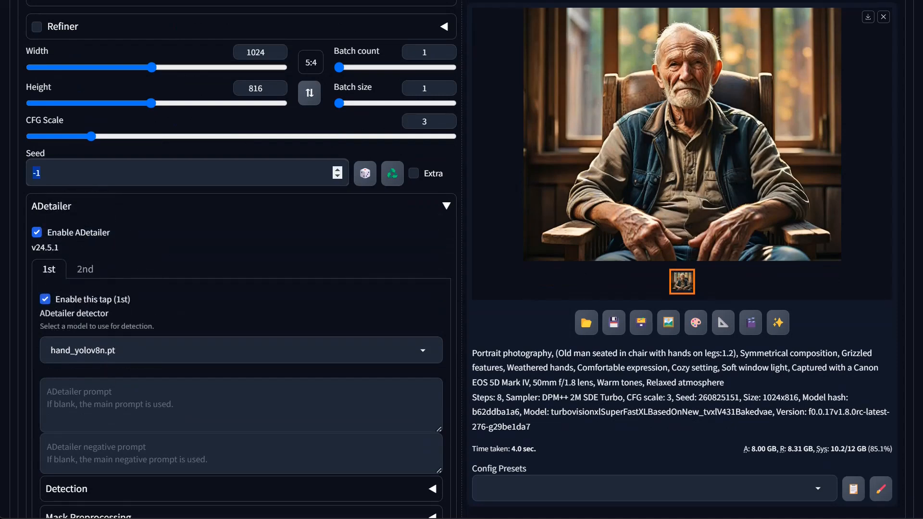
key(ctrl+v)
scroll(240, 259, down, 5)
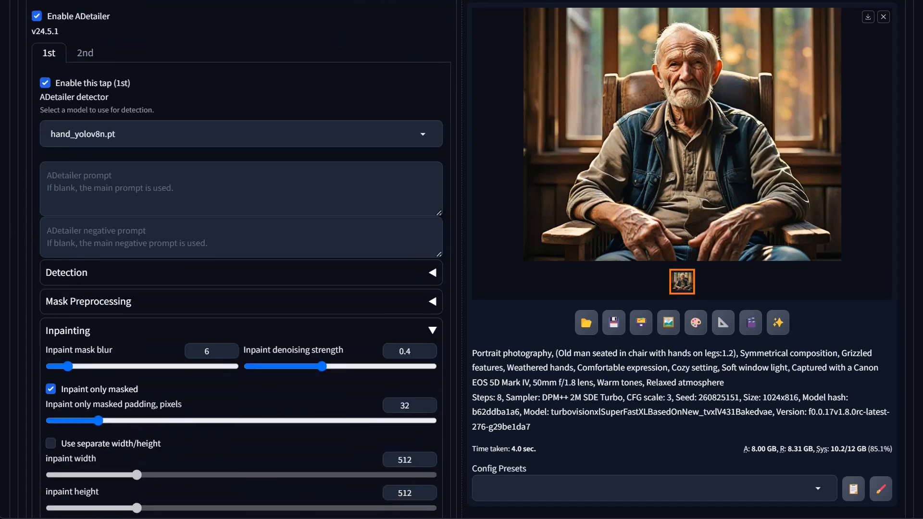
click(240, 188)
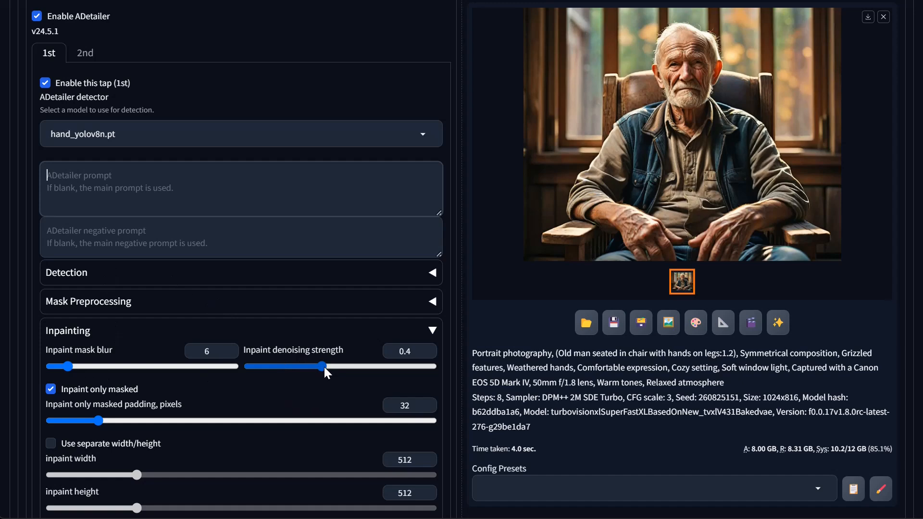
drag(324, 367, 341, 367)
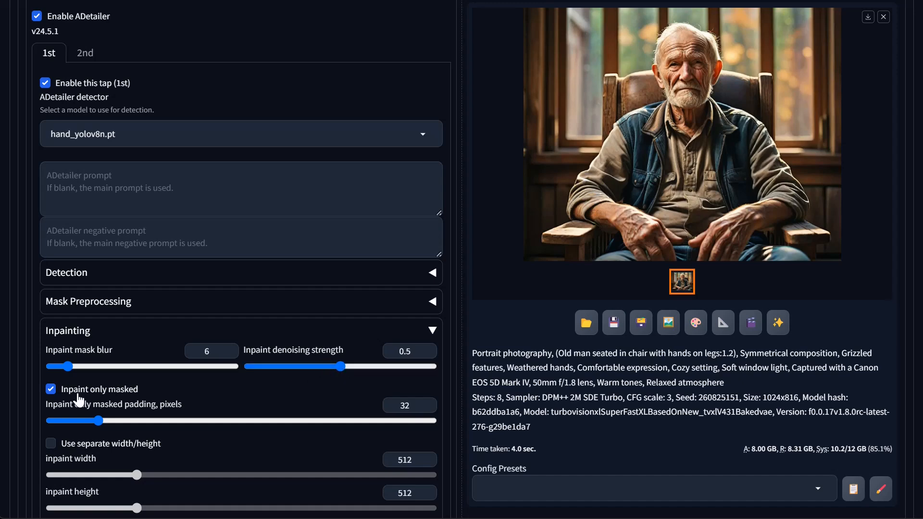
Turn on separate inpaint dimensions for the hand detector and set both inpaint width and height to 1024.
scroll(197, 377, down, 3)
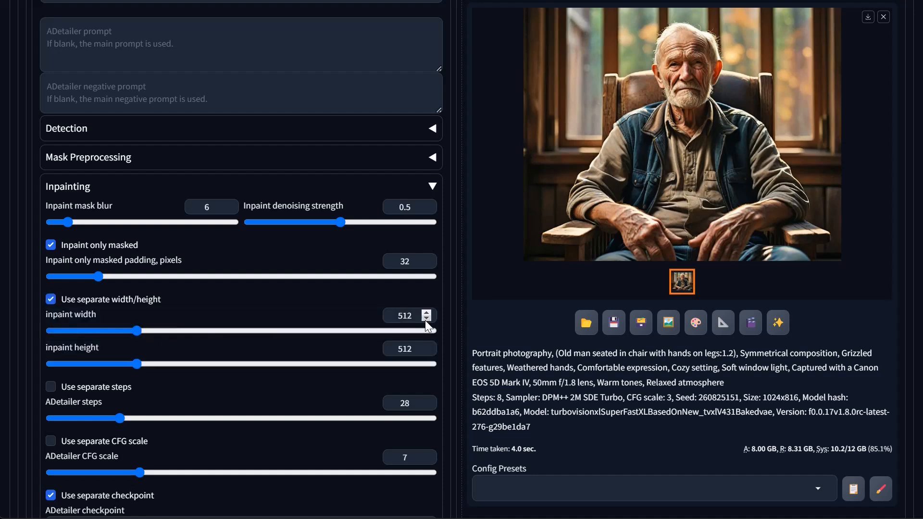
double_click(405, 315)
text(1024)
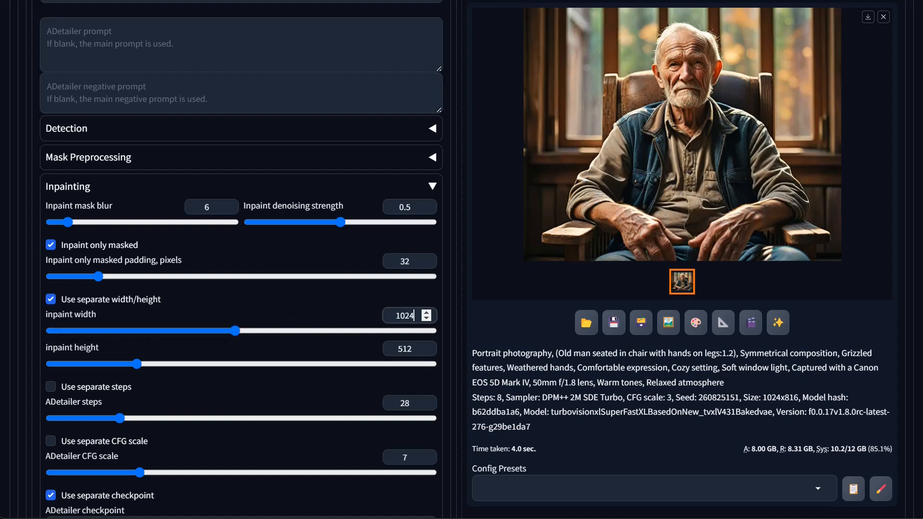
click(412, 349)
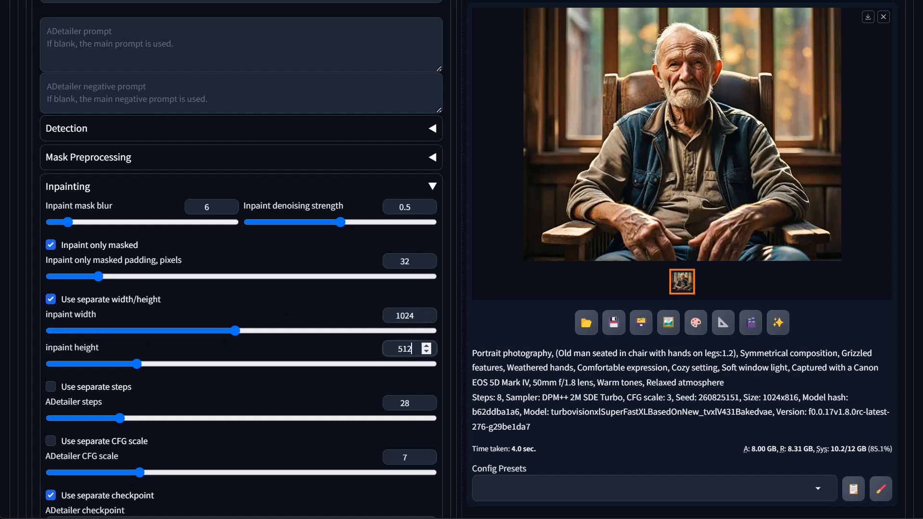
double_click(411, 349)
text(102)
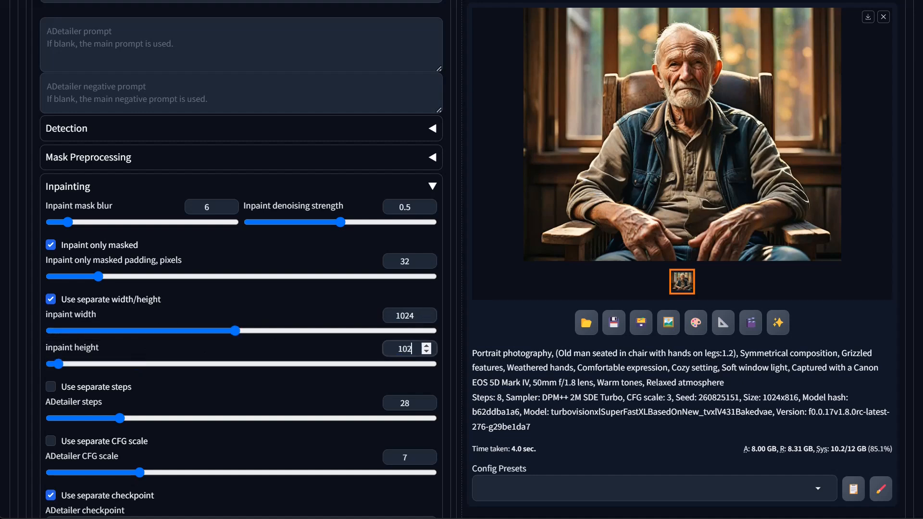
text(4)
Generate the portrait with the hand detector active, inspect the hands at full size, and close the preview.
scroll(251, 408, down, 3)
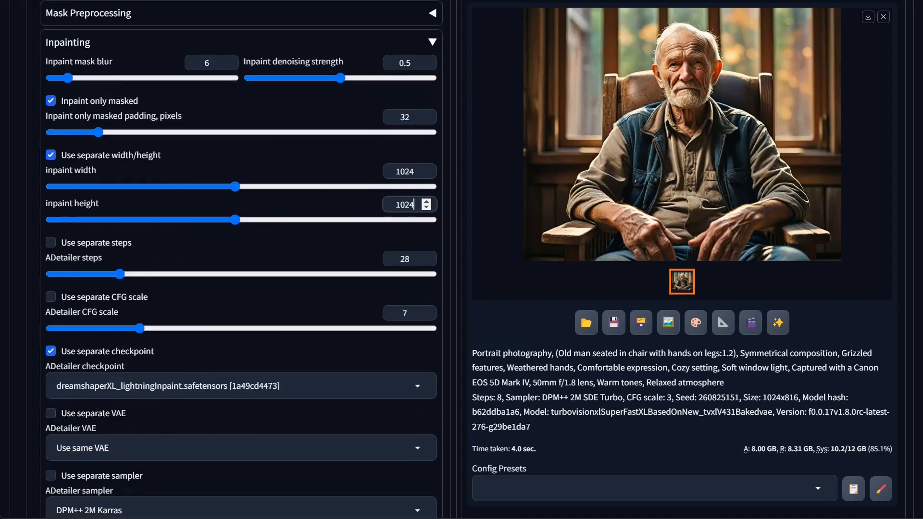
scroll(241, 260, up, 15)
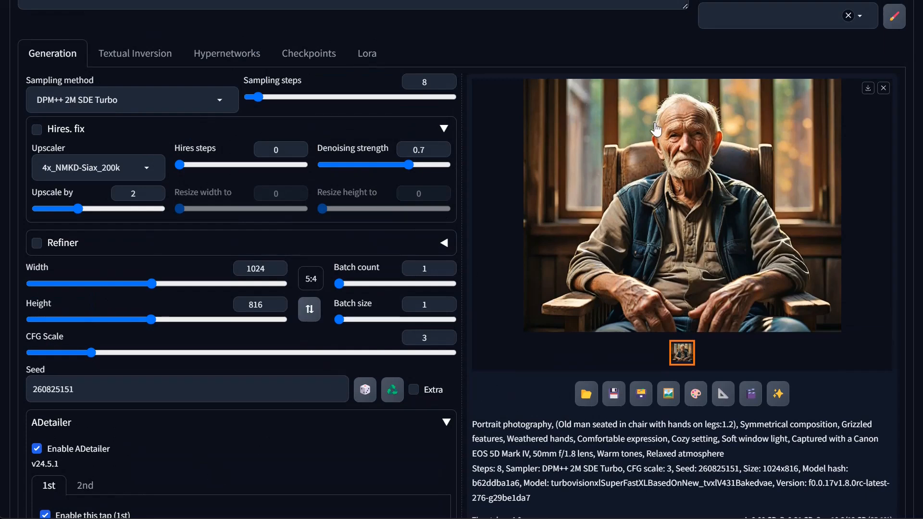
scroll(808, 103, up, 5)
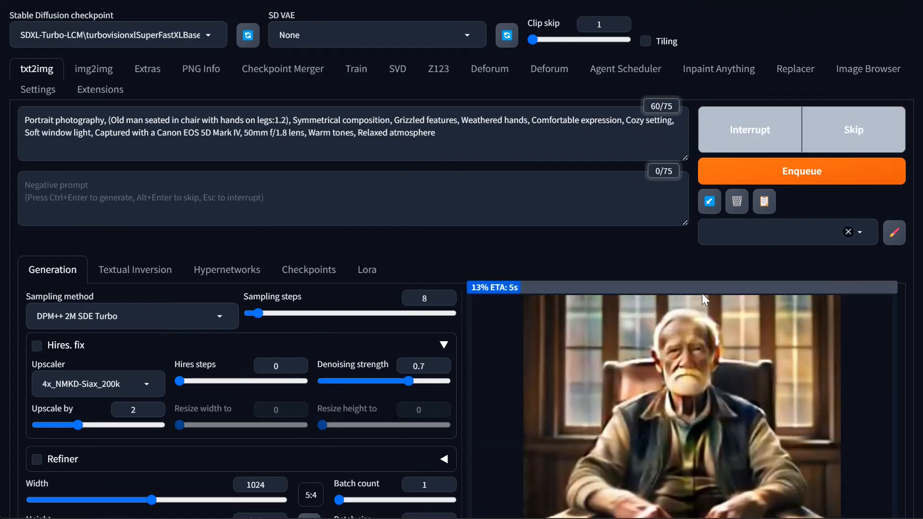
scroll(756, 341, down, 5)
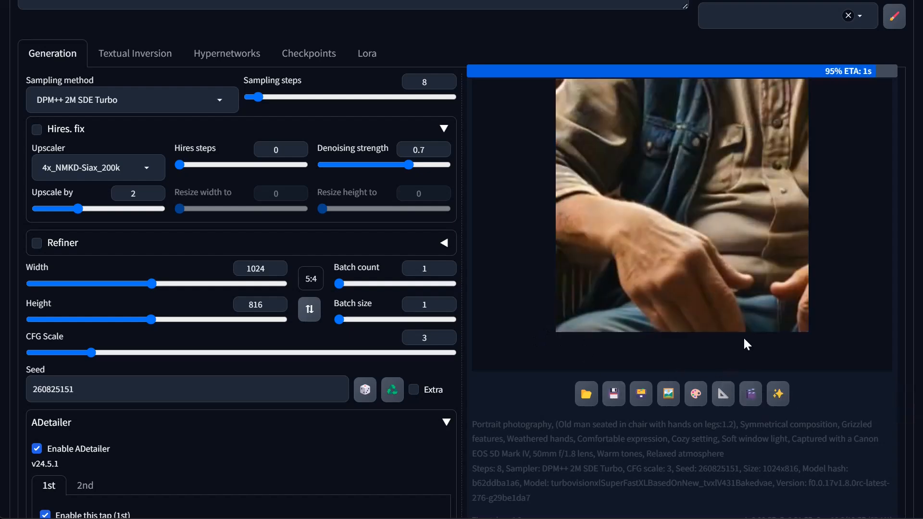
click(678, 328)
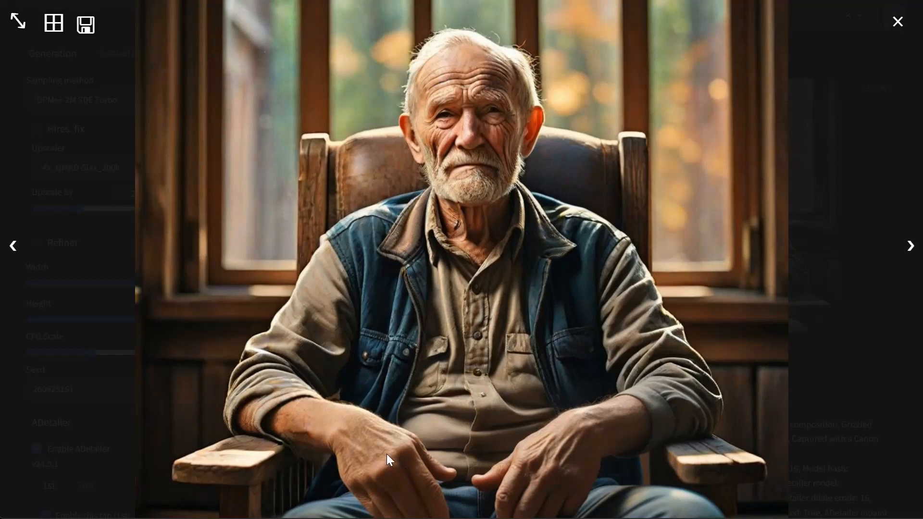
click(610, 408)
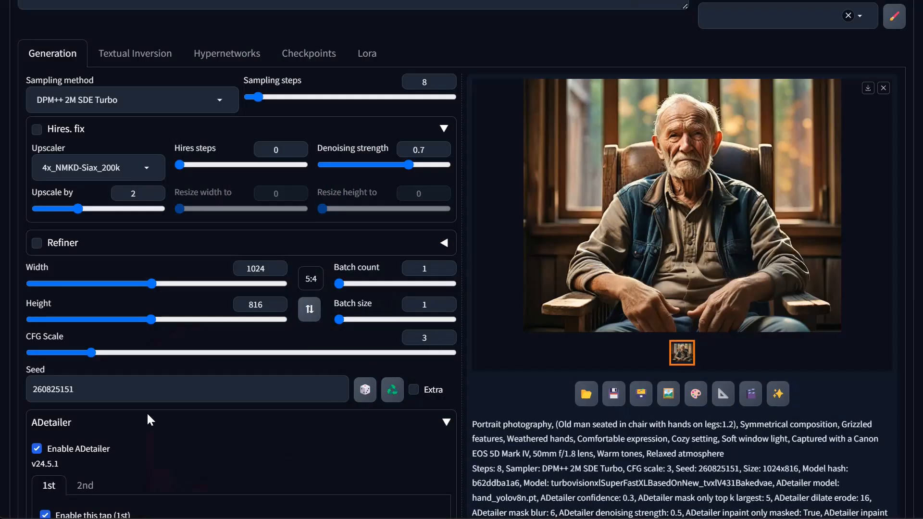
Set the ControlNet model for ADetailer's first detector to OpenPoseXL2 [f4251cb4].
scroll(146, 411, down, 9)
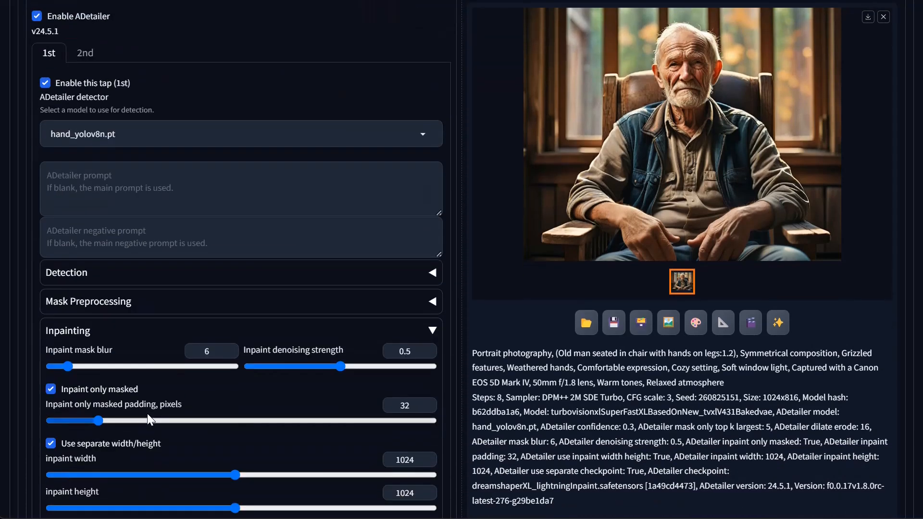
scroll(176, 340, down, 5)
scroll(176, 340, down, 2)
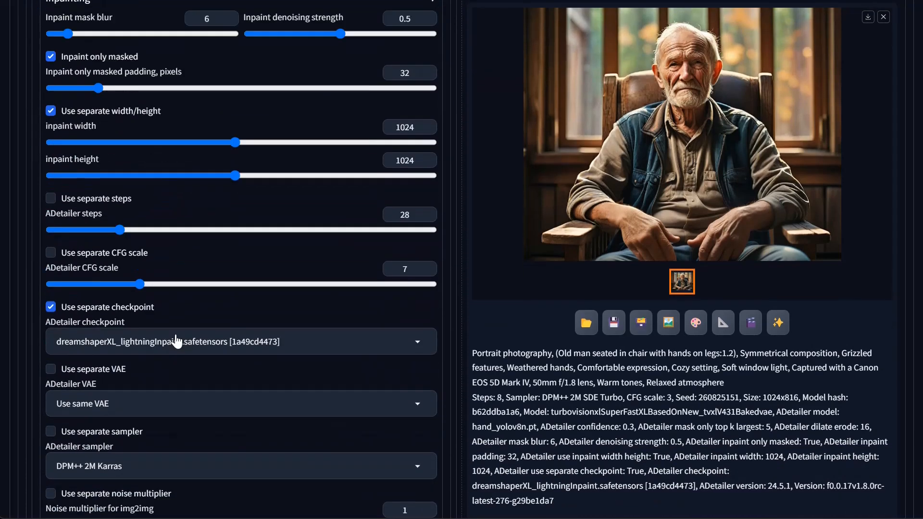
scroll(178, 342, up, 3)
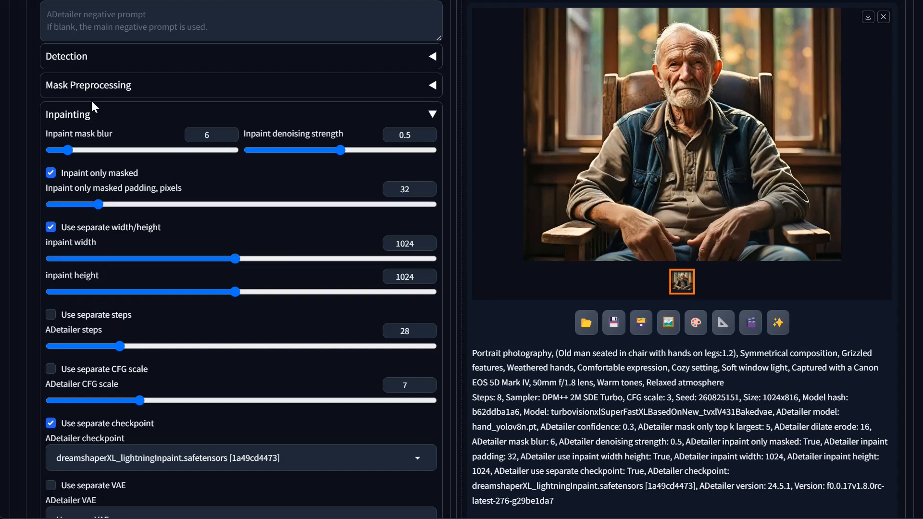
scroll(143, 386, down, 6)
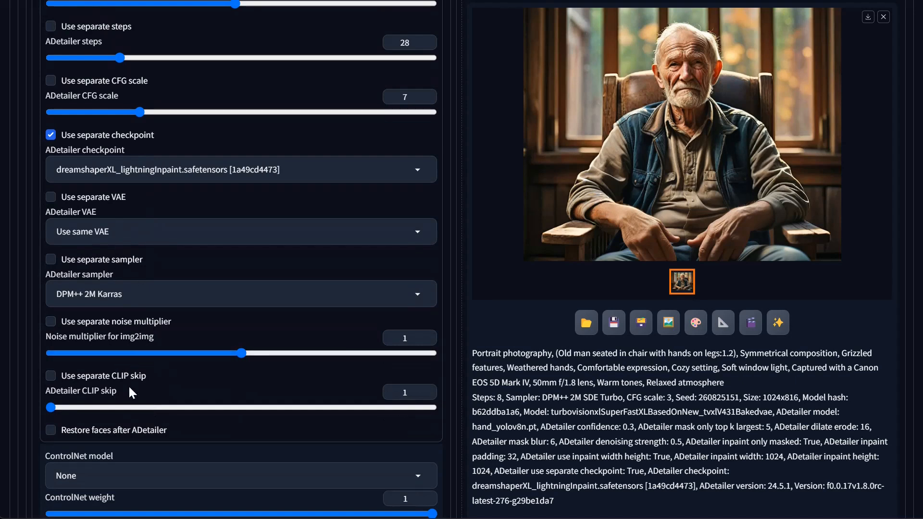
scroll(137, 422, down, 3)
scroll(137, 421, up, 5)
scroll(138, 422, down, 7)
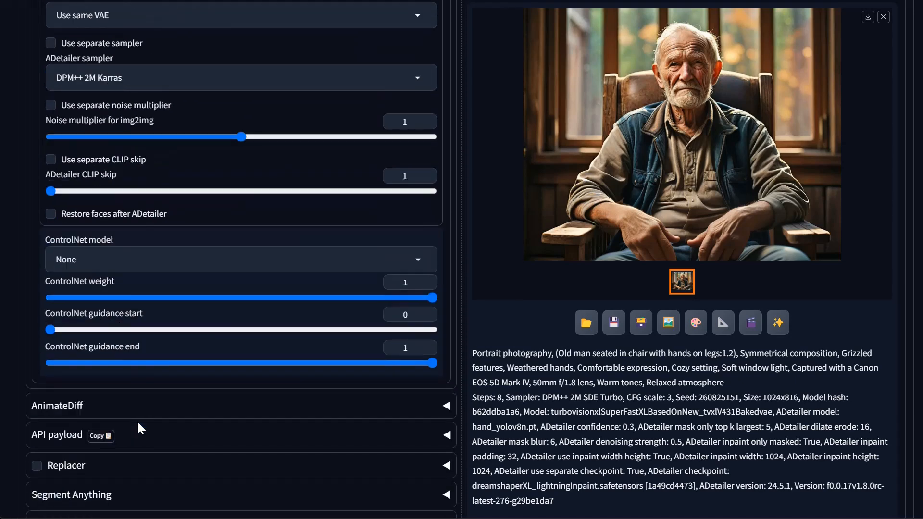
scroll(137, 421, up, 4)
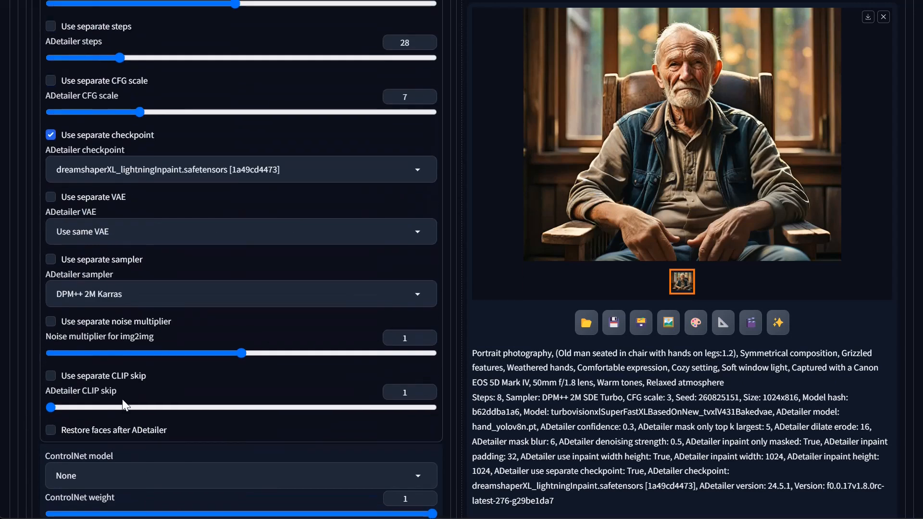
scroll(132, 387, down, 4)
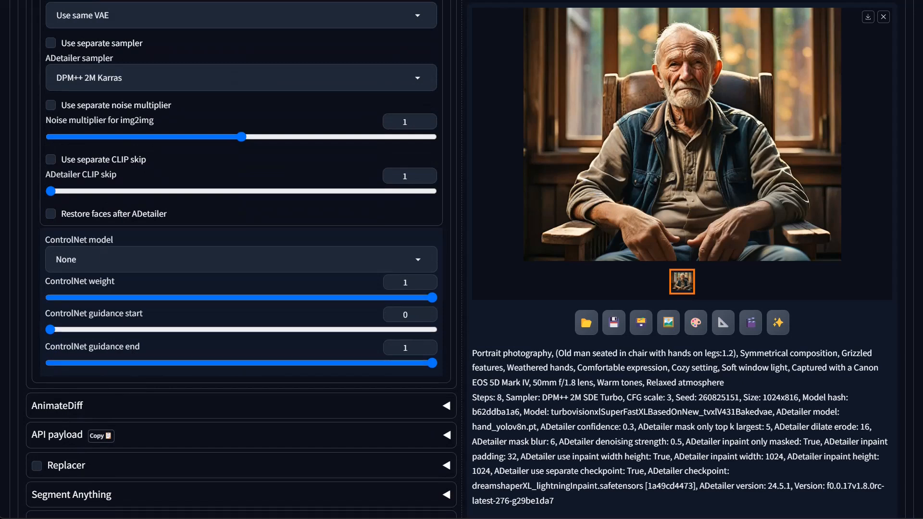
click(116, 255)
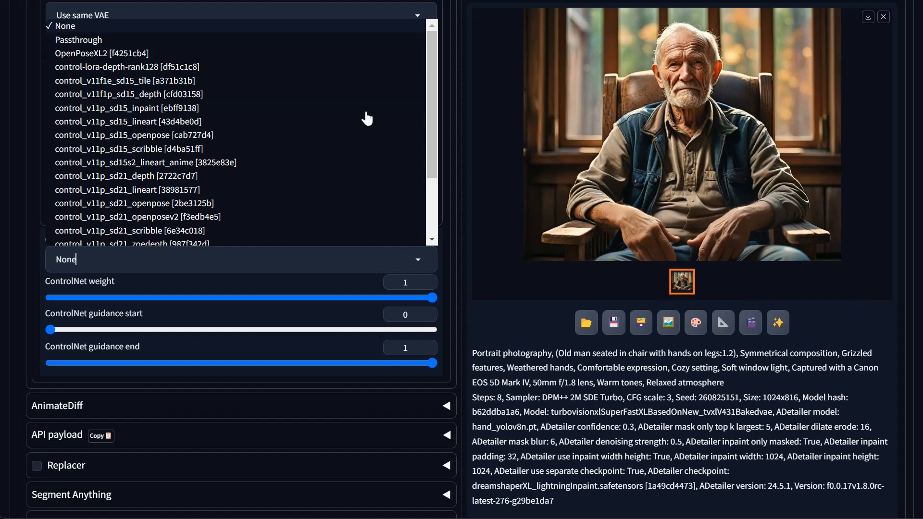
click(78, 54)
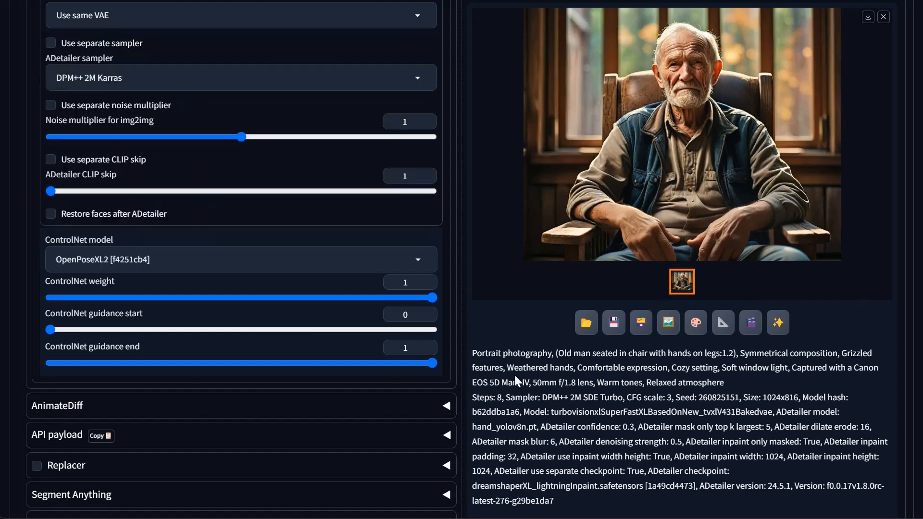
Raise ADetailer's inpaint denoising strength to about 0.6 and generate the portrait again to compare the hands.
scroll(240, 260, up, 6)
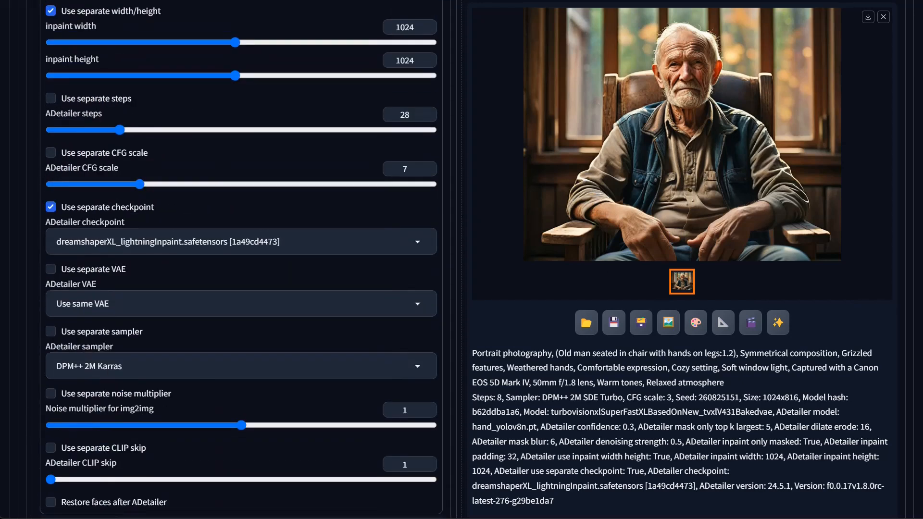
scroll(410, 179, up, 5)
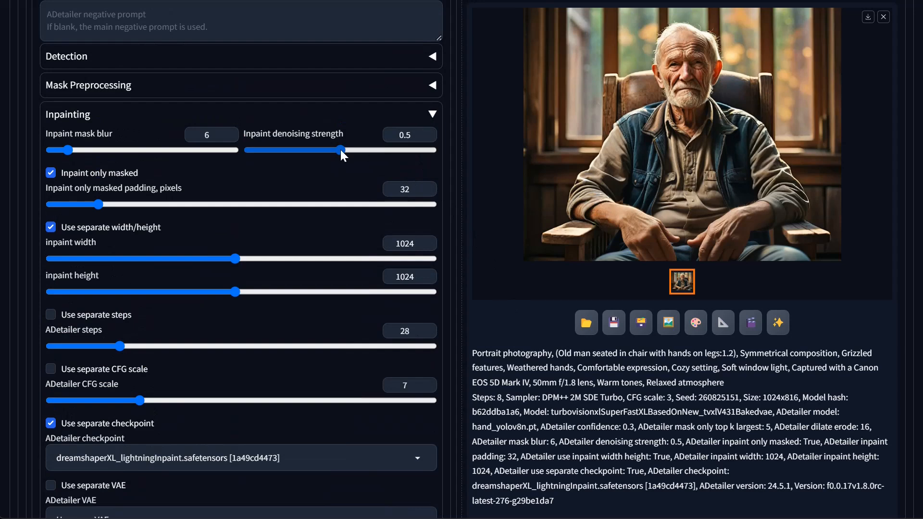
drag(340, 148, 362, 150)
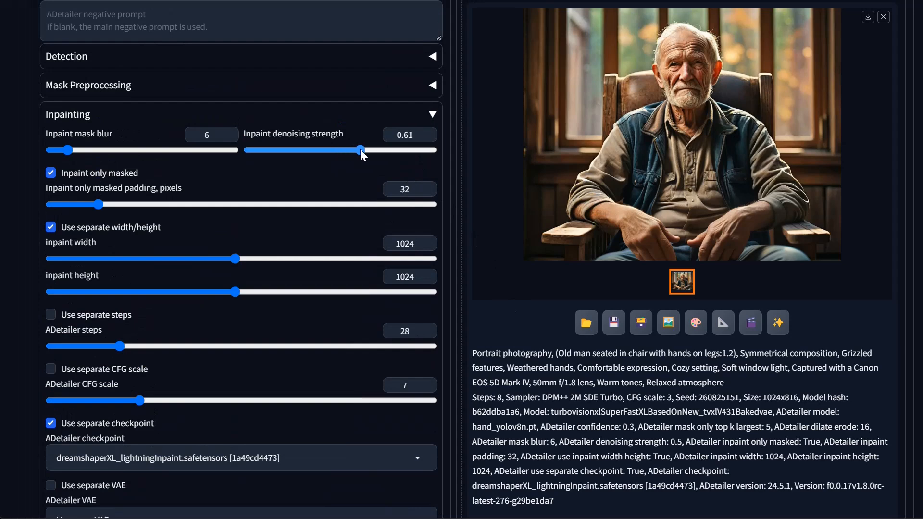
click(358, 147)
scroll(584, 238, up, 10)
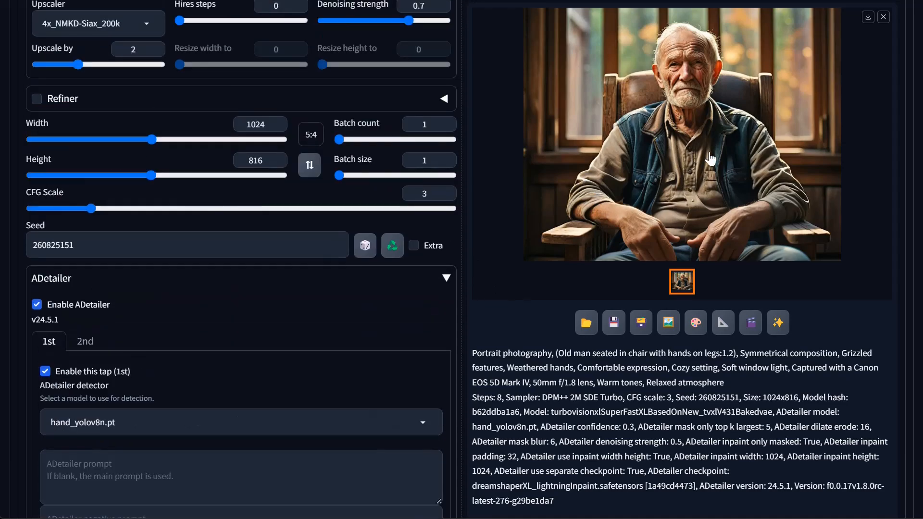
scroll(709, 159, up, 8)
scroll(814, 422, down, 2)
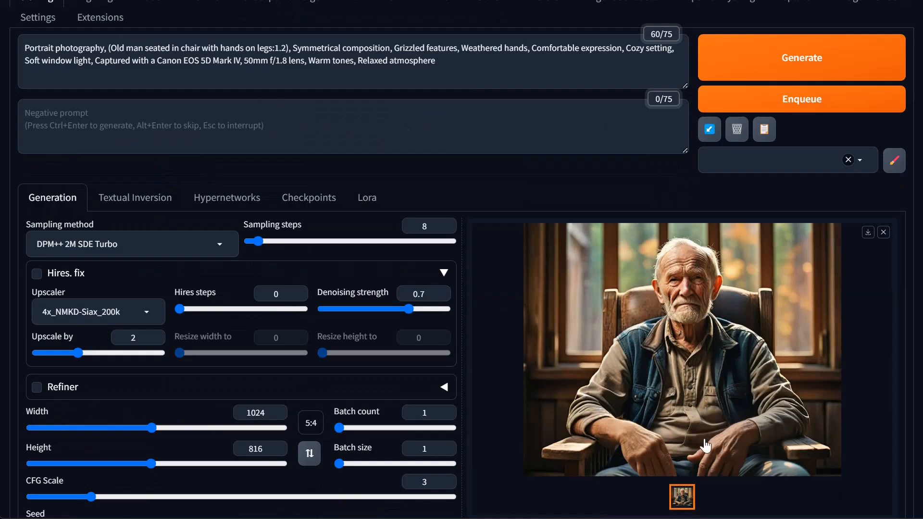
Inspect the old man's hands in the full-size preview and close it.
click(630, 427)
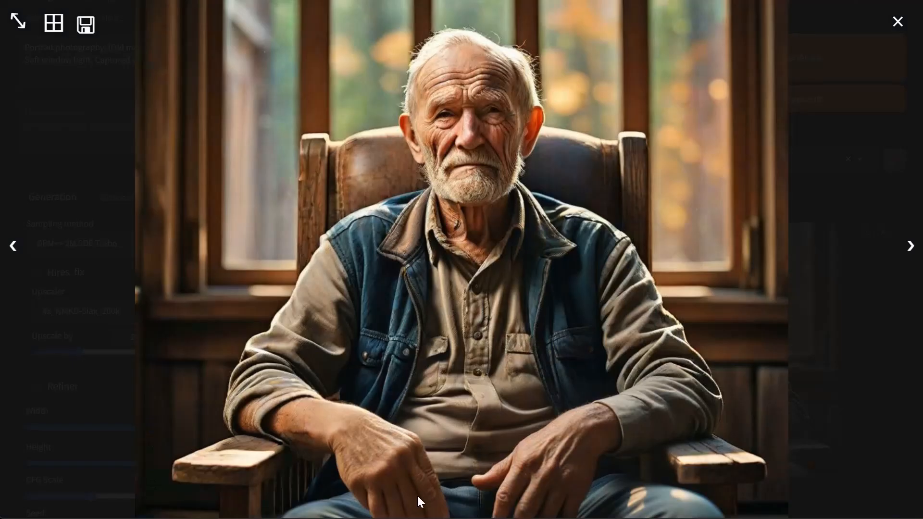
scroll(417, 497, down, 2)
scroll(395, 478, up, 4)
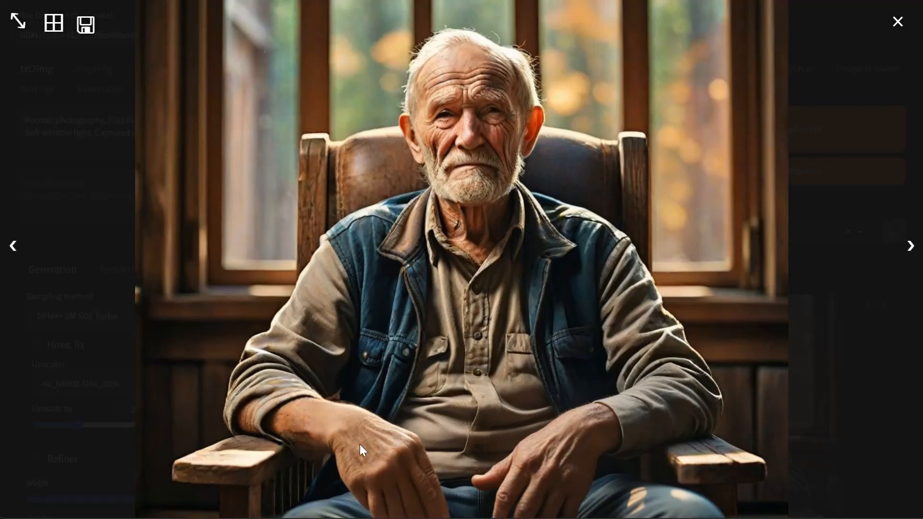
click(395, 456)
Set the inpaint denoising strength of ADetailer's first detector to 0.51.
scroll(584, 365, down, 2)
scroll(585, 363, down, 12)
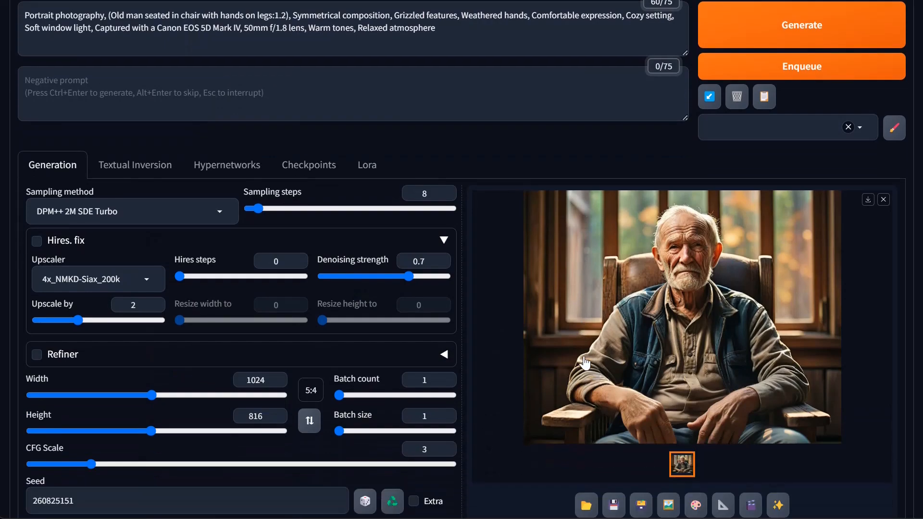
scroll(447, 424, down, 1)
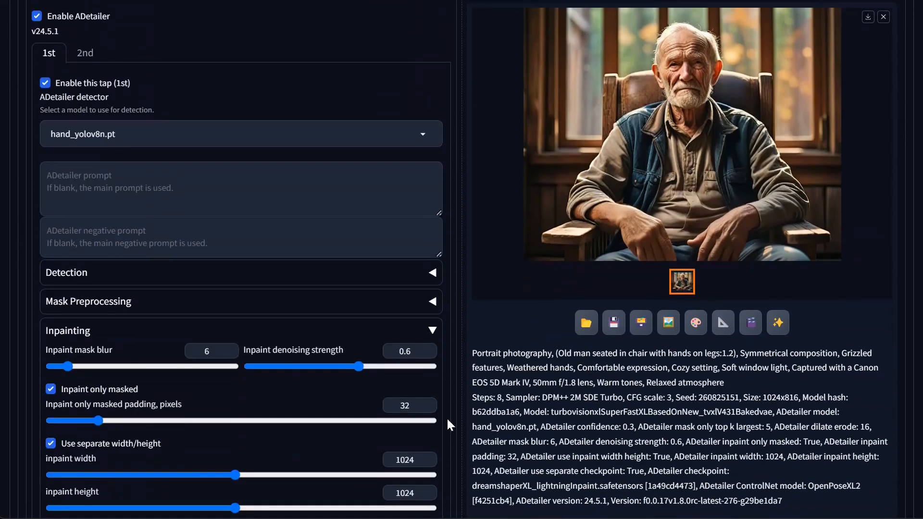
drag(354, 366, 342, 366)
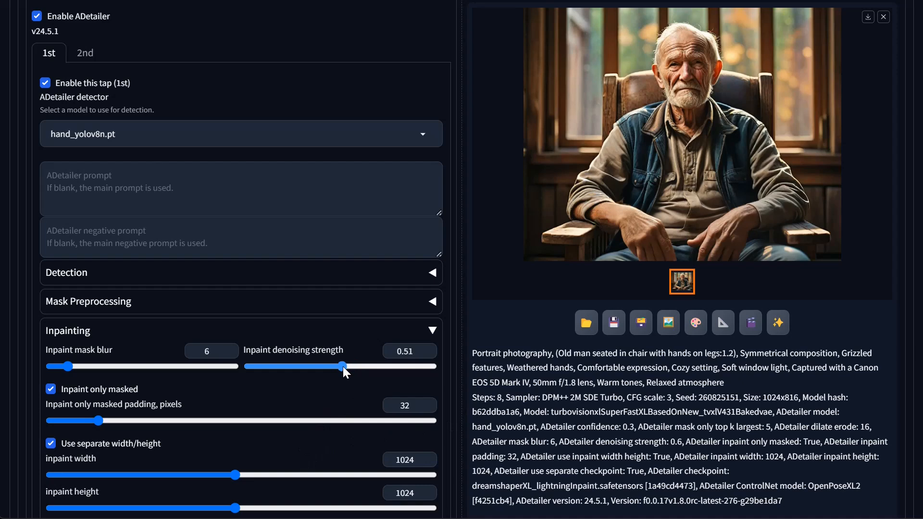
Limit hand detection to the 2 largest masks and set the mask erosion/dilation to 4.
click(71, 280)
drag(239, 342, 67, 348)
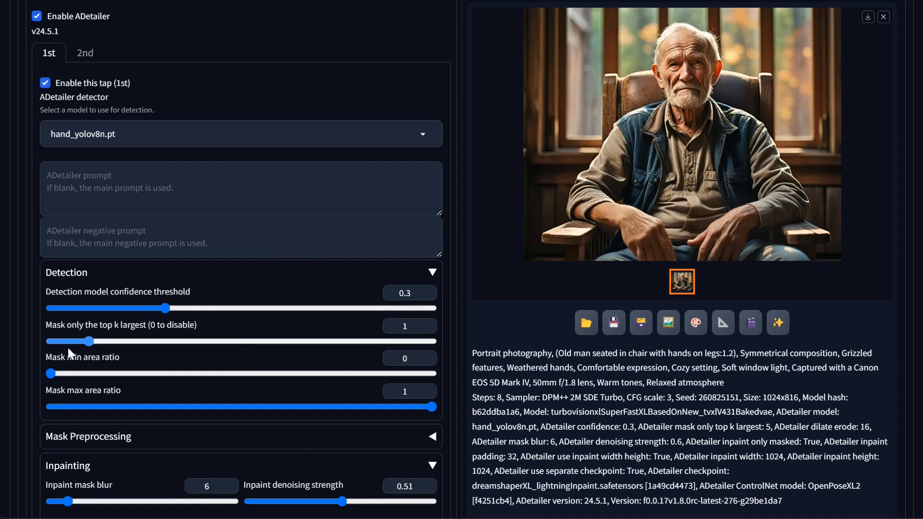
click(139, 344)
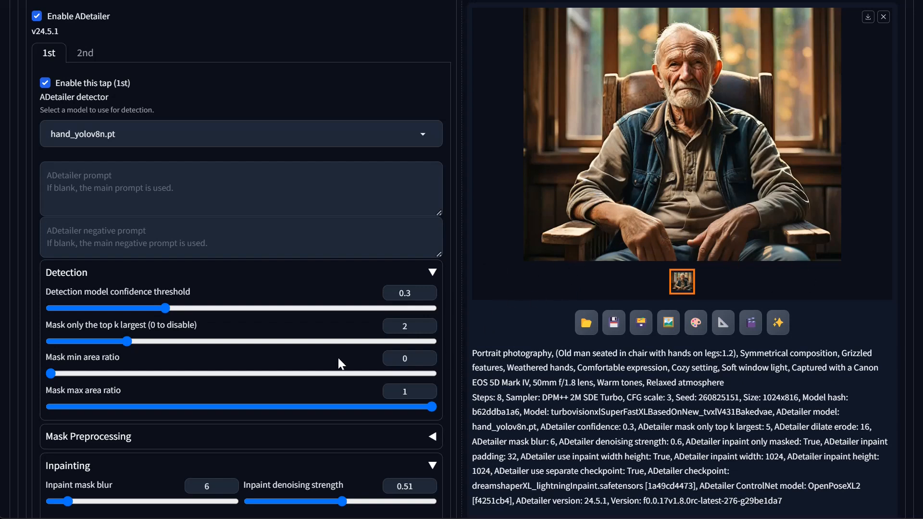
click(299, 437)
scroll(388, 379, down, 5)
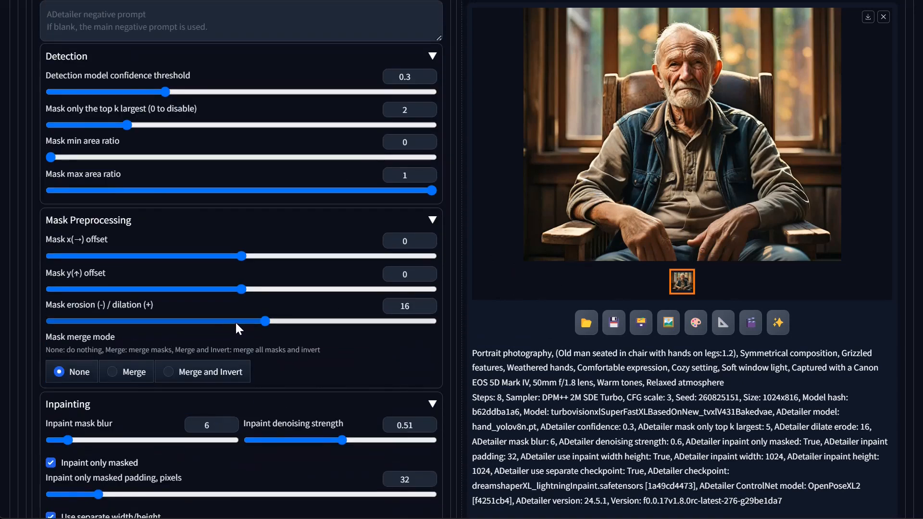
drag(266, 323, 247, 321)
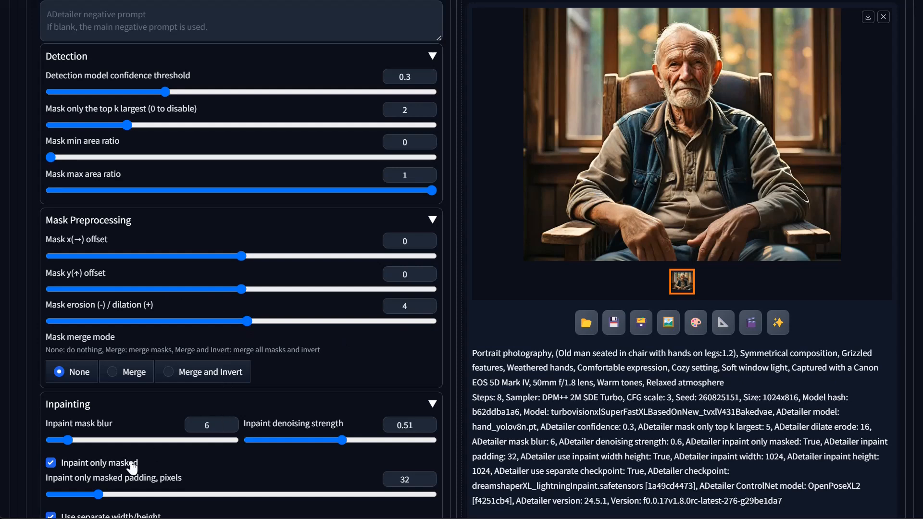
Set the ControlNet model for ADetailer's first detector to None.
scroll(132, 466, down, 3)
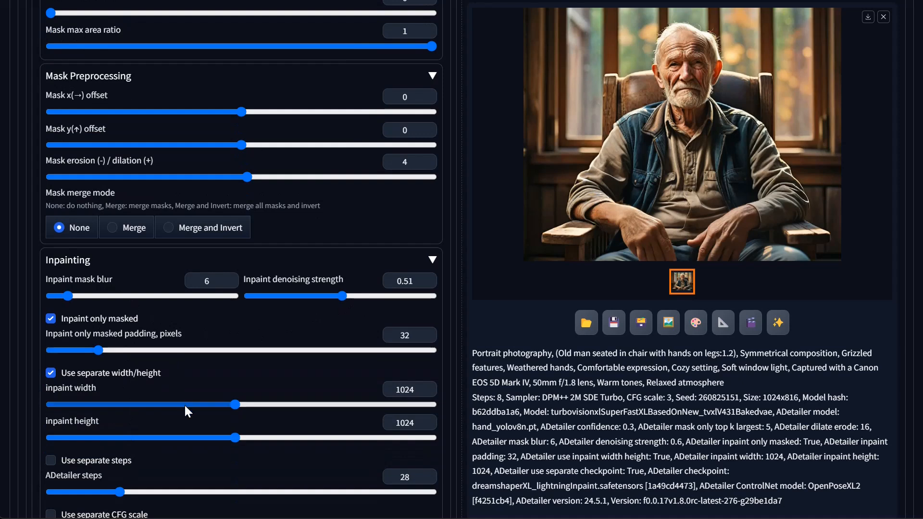
scroll(188, 410, down, 3)
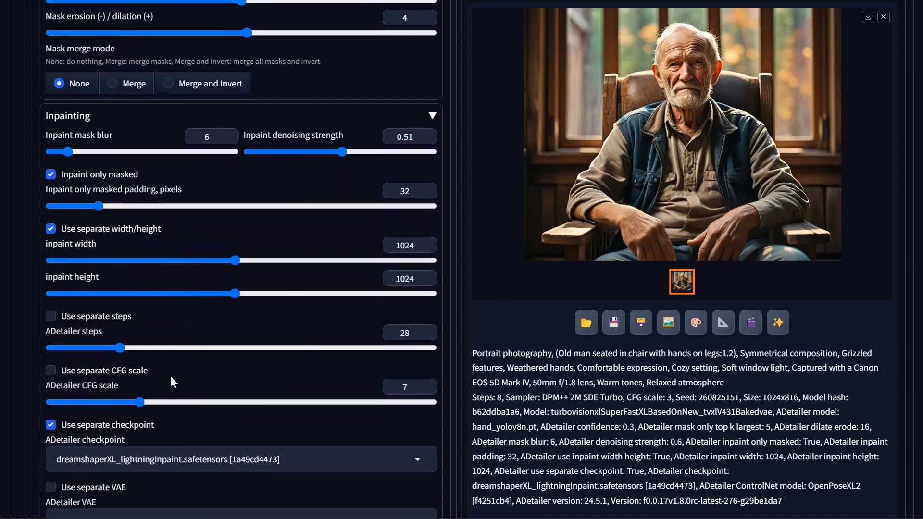
scroll(143, 402, down, 6)
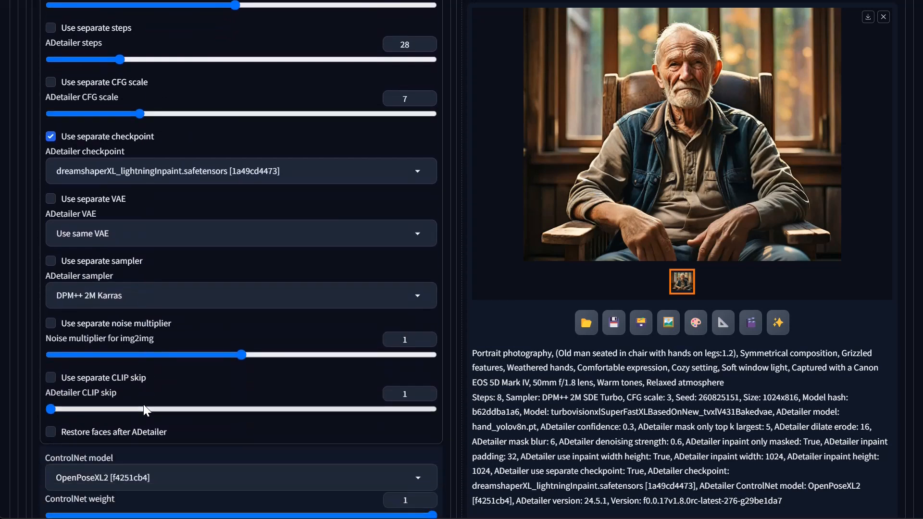
scroll(92, 418, down, 5)
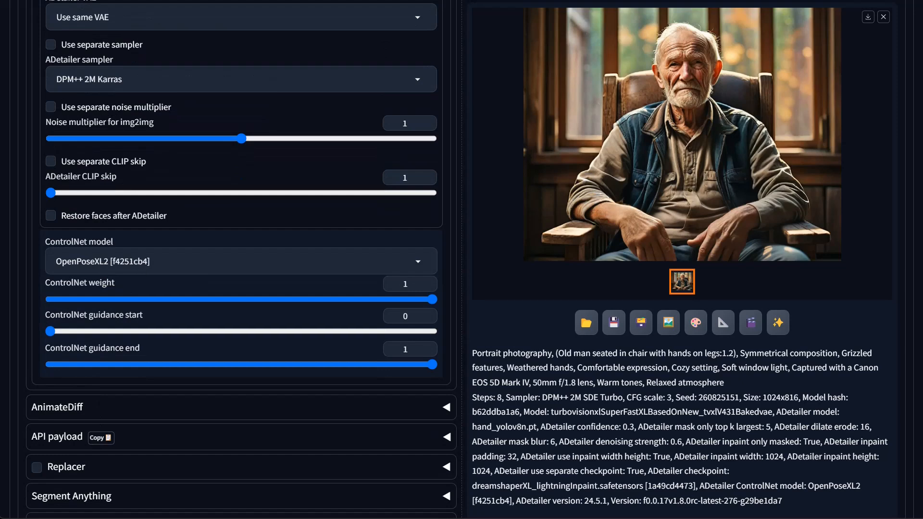
click(146, 270)
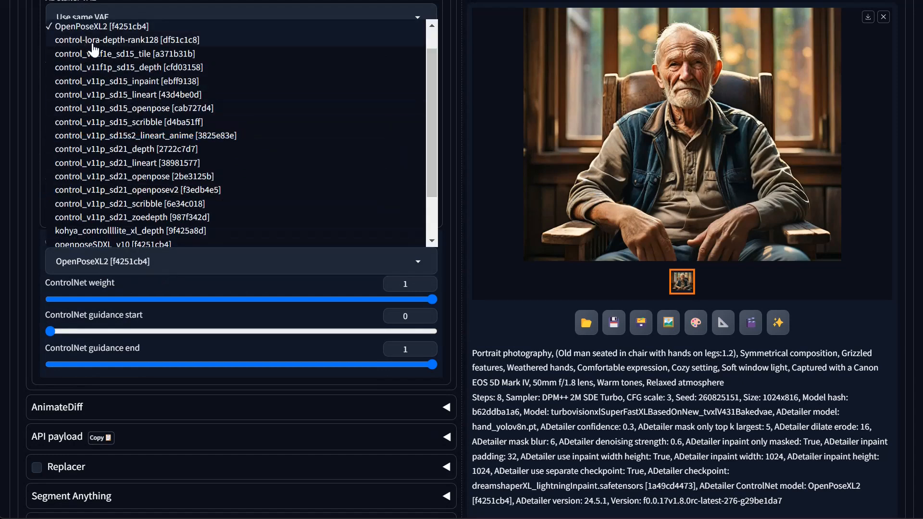
scroll(98, 52, up, 1)
click(95, 29)
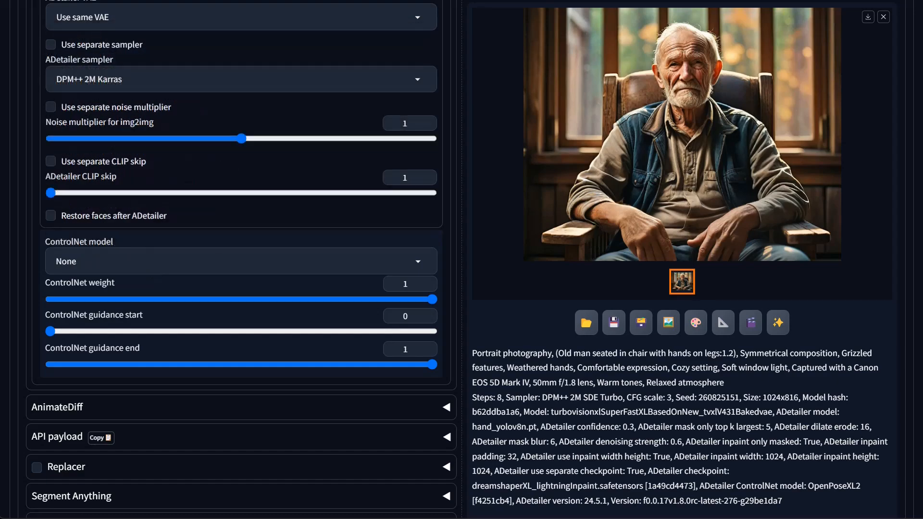
Generate the portrait with the updated hand detector settings and review the hands.
scroll(240, 260, up, 15)
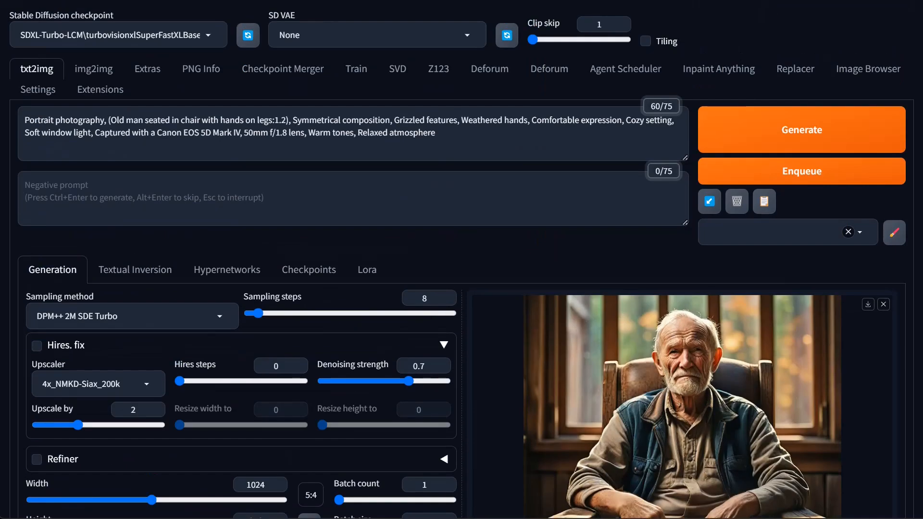
click(803, 138)
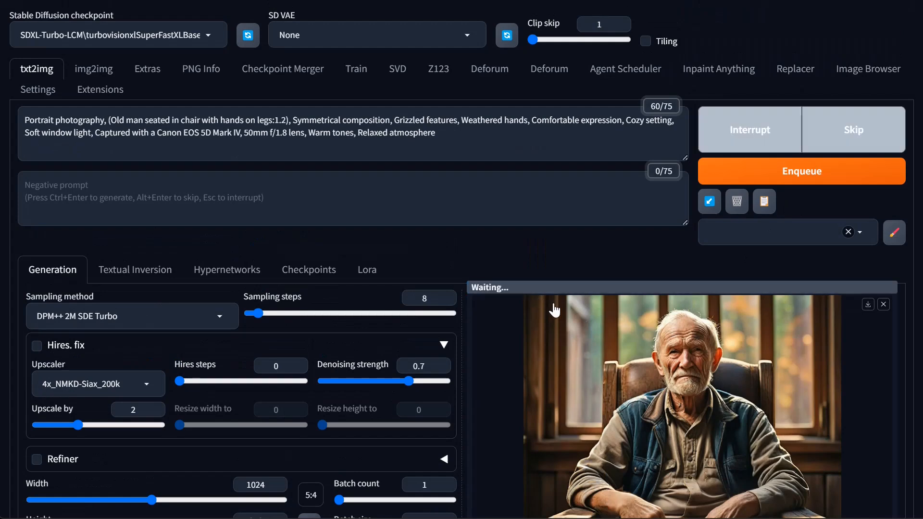
scroll(552, 309, down, 3)
scroll(649, 322, down, 2)
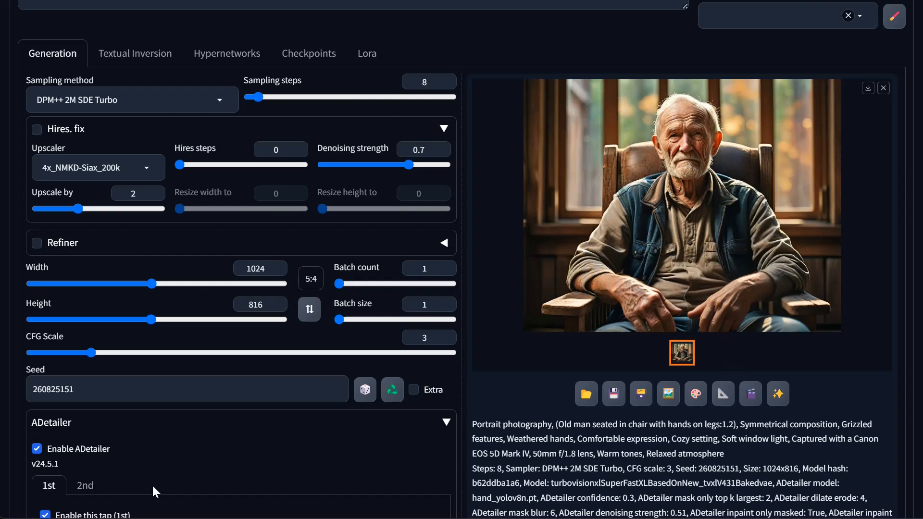
Set the detector to mask only the 3 largest hands and regenerate the portrait.
scroll(152, 483, down, 5)
scroll(114, 319, down, 5)
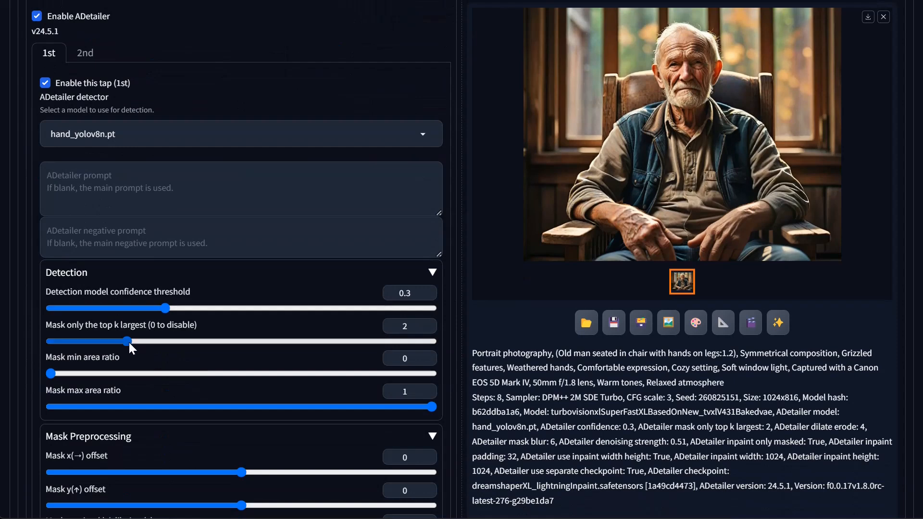
drag(129, 345, 165, 346)
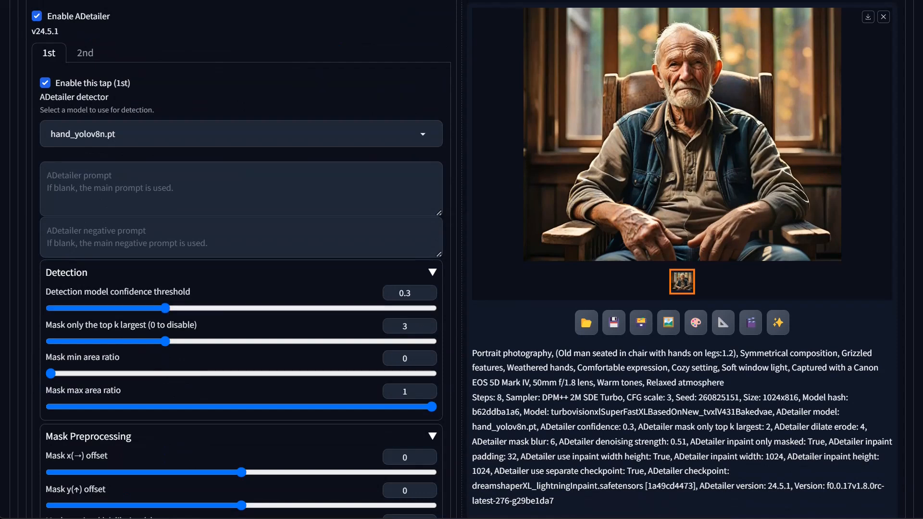
scroll(231, 374, up, 10)
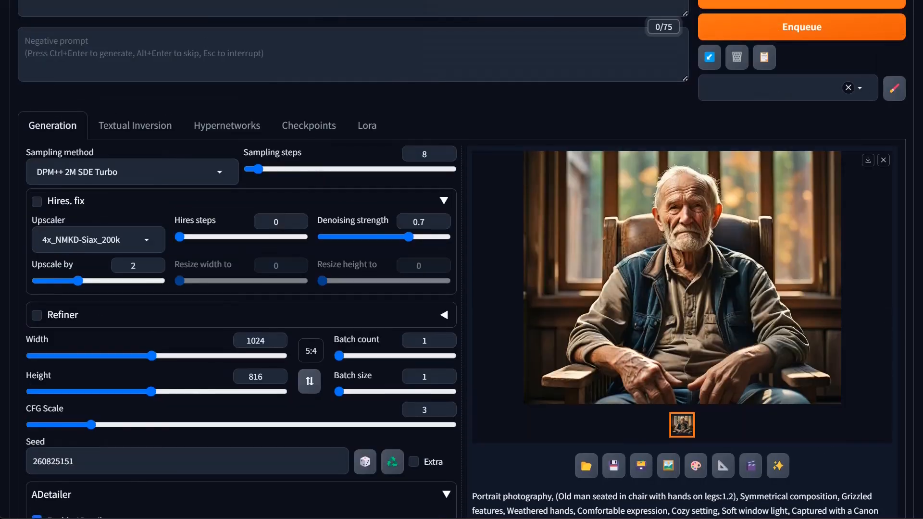
click(801, 4)
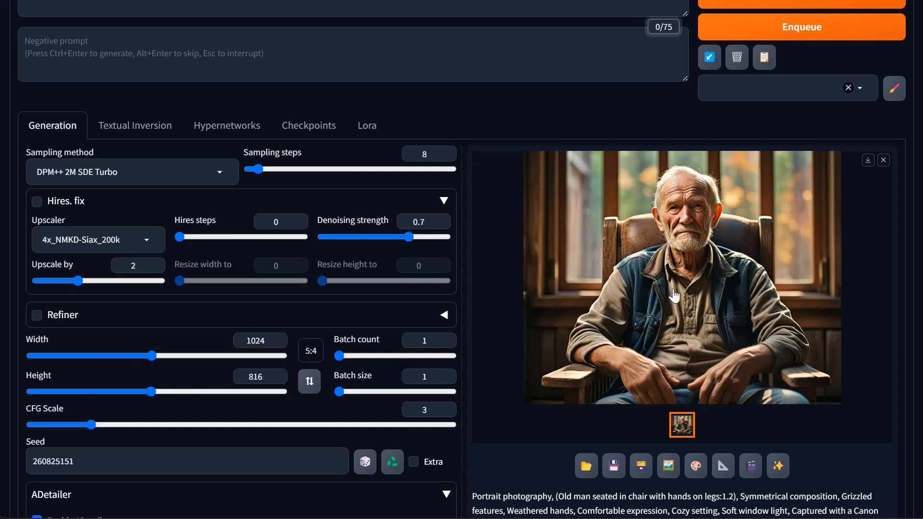
Change the seed to 260825152, disable ADetailer, and generate a new portrait of the old man.
click(337, 458)
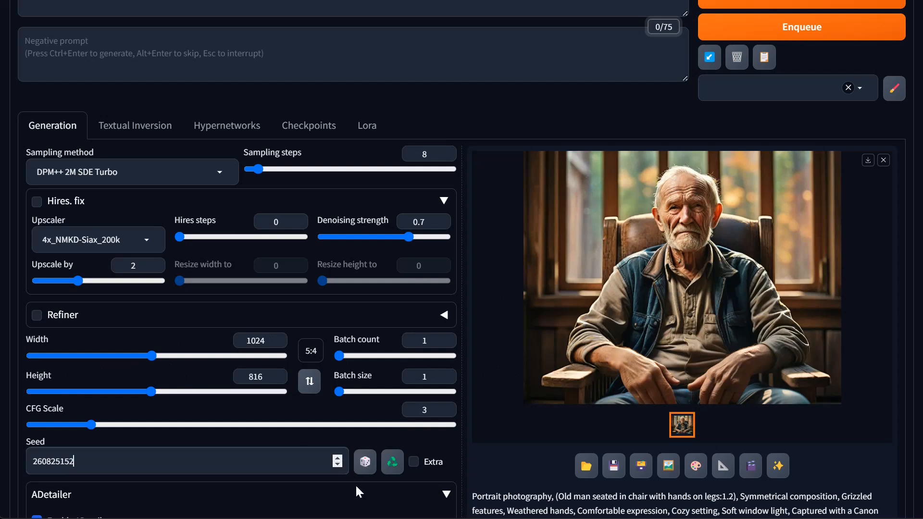
scroll(356, 490, down, 5)
click(131, 279)
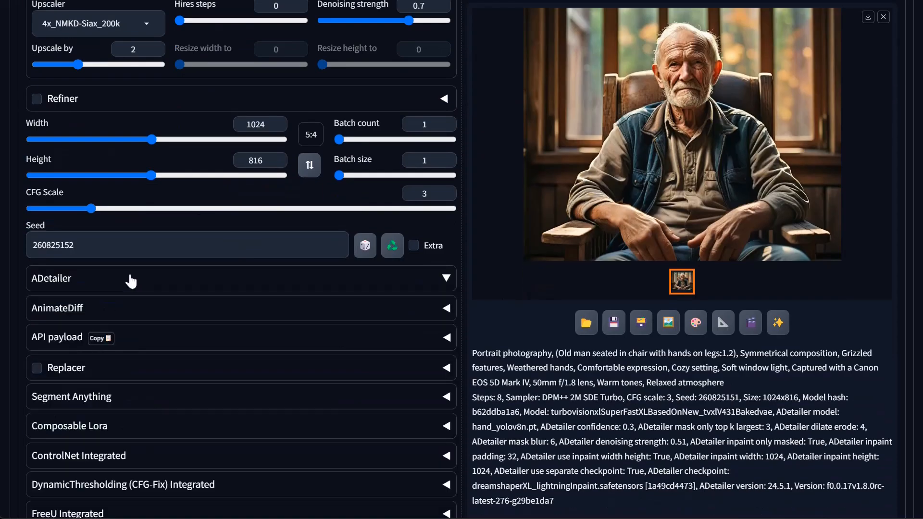
scroll(785, 103, up, 6)
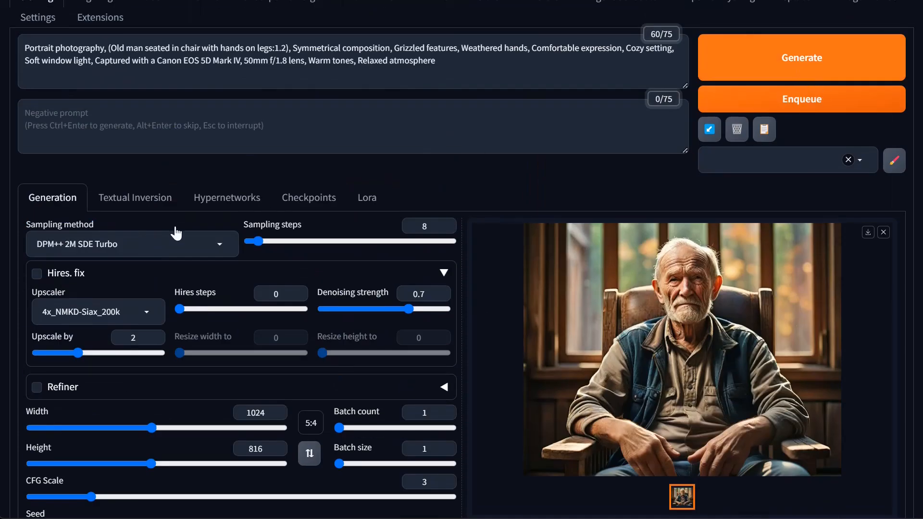
key(ctrl+Return)
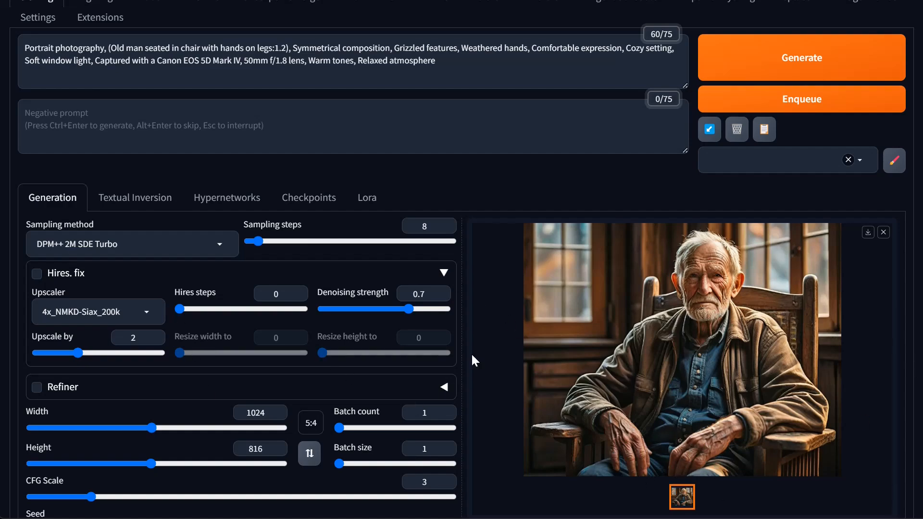
Check the new portrait's generation details and expand the ADetailer settings.
scroll(503, 360, down, 9)
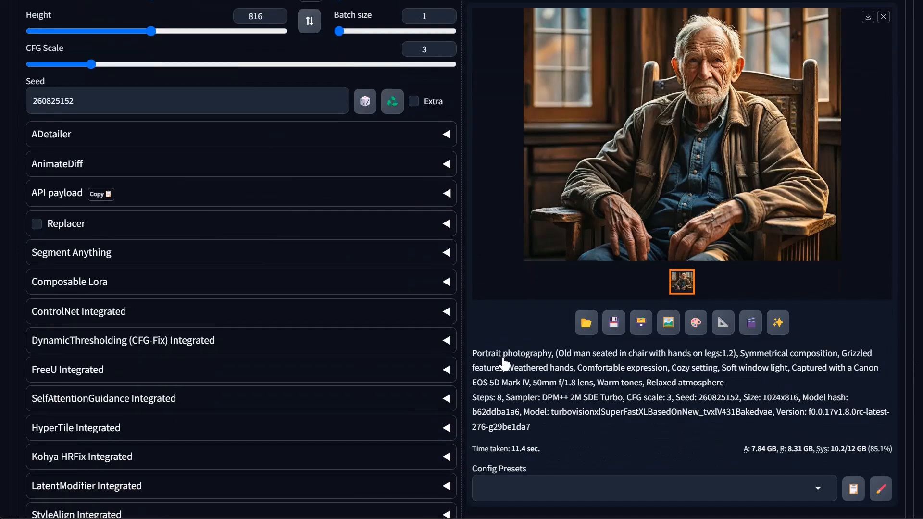
click(64, 138)
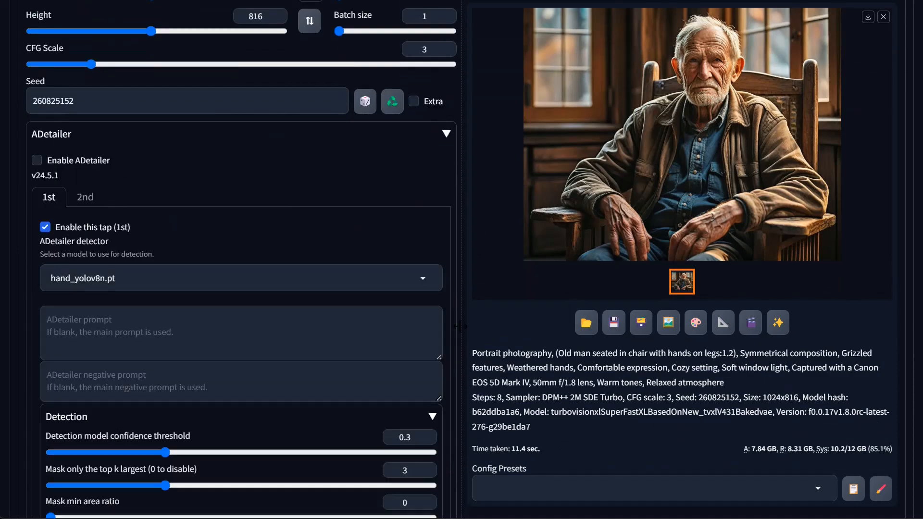
scroll(460, 326, up, 10)
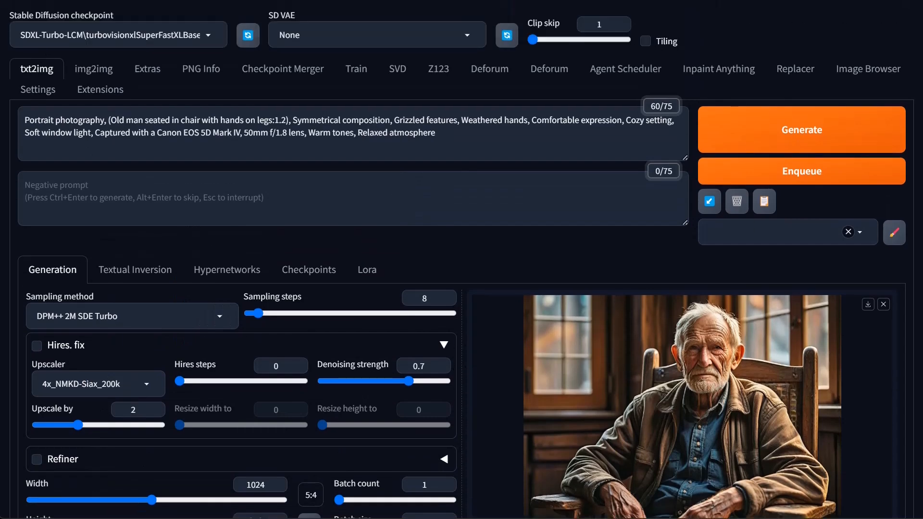
Switch to XeroGen Platinum, create a prompt from "fantasy illustration of an ogre", and copy the resulting prompt.
click(135, 1)
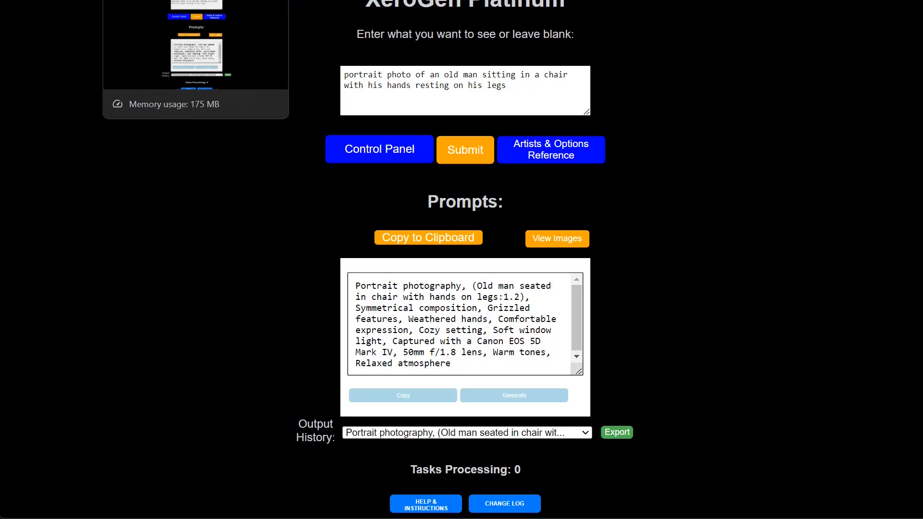
drag(510, 88, 101, 28)
text(fantasy illustration of an ogre)
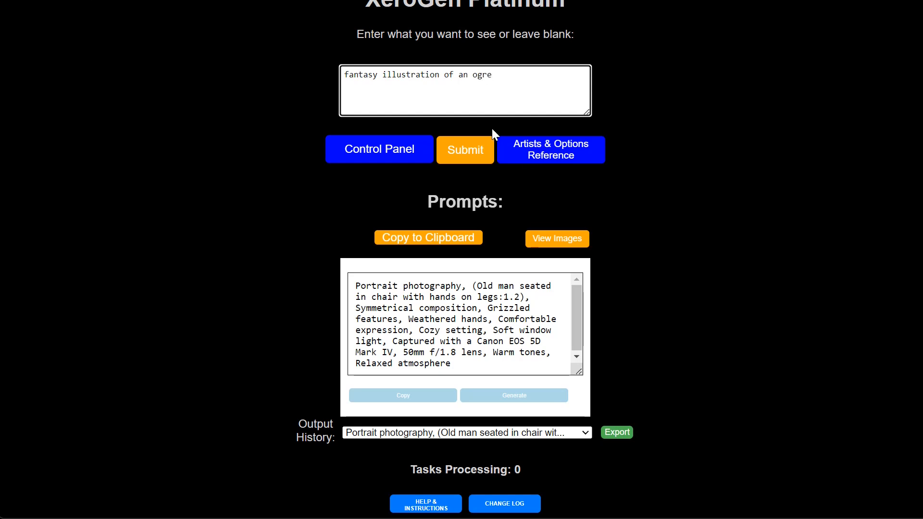
click(462, 153)
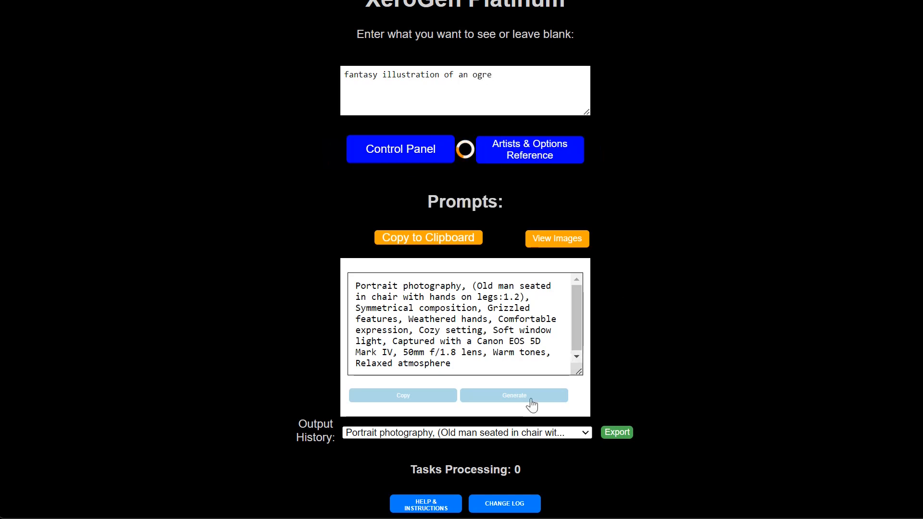
click(400, 405)
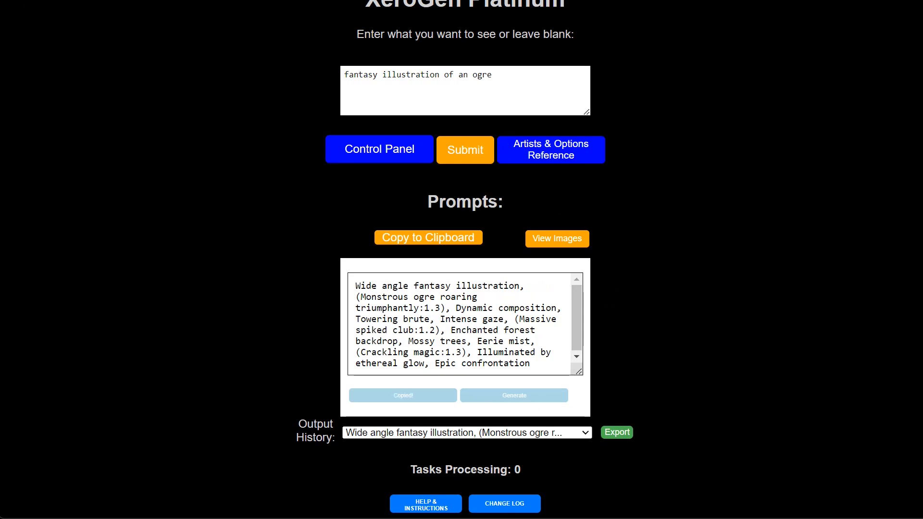
Return to Stable Diffusion and replace the txt2img prompt with the copied ogre prompt.
click(250, 1)
click(260, 137)
key(ctrl+a)
key(ctrl+v)
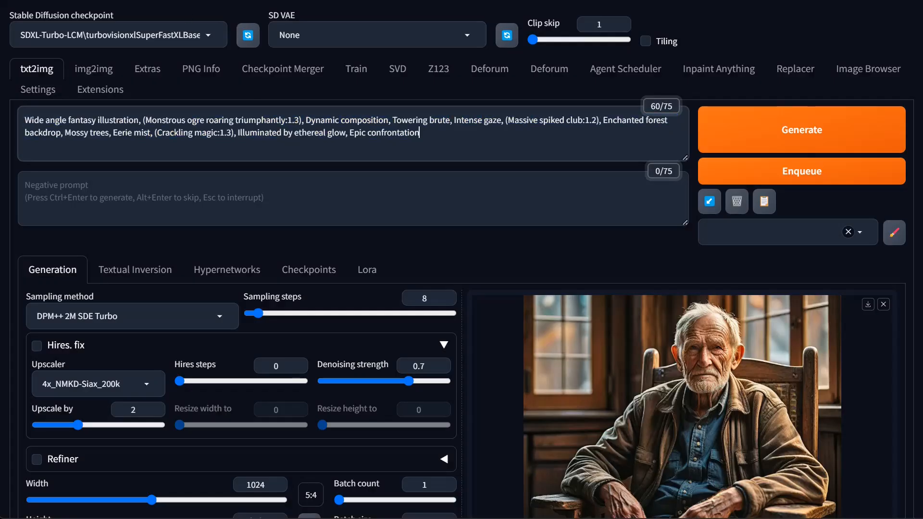
Reset the seed to random (-1) and set the first ADetailer detector to face_yolov8n.pt.
scroll(358, 241, down, 7)
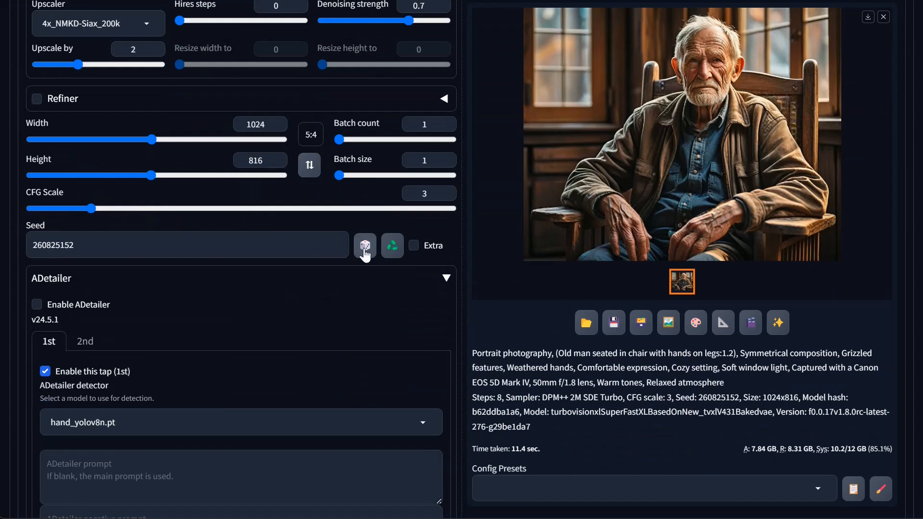
click(364, 246)
scroll(138, 374, down, 4)
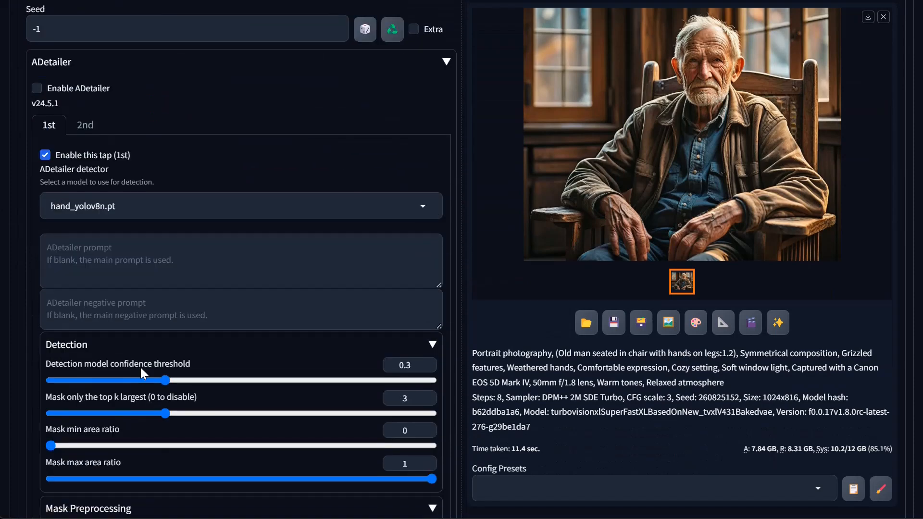
click(96, 218)
click(91, 224)
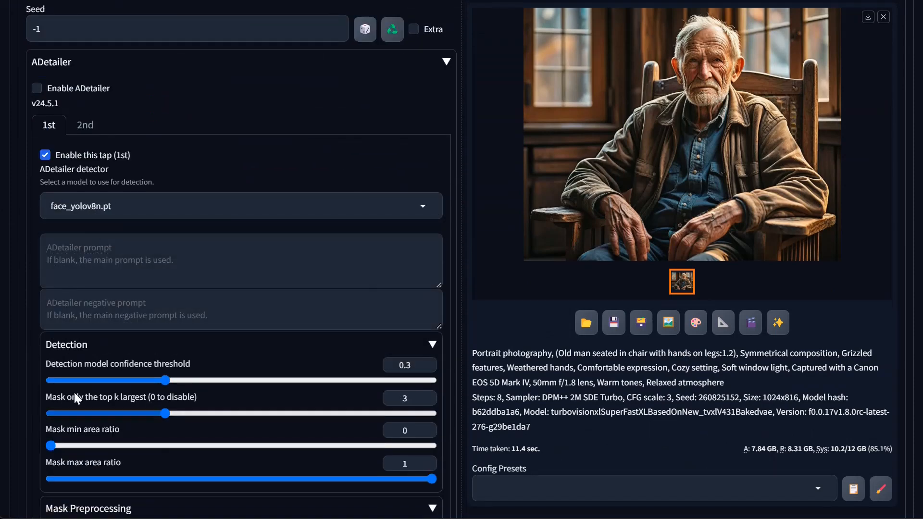
Check the ADetailer mask settings and generate the ogre illustration with ADetailer disabled.
scroll(294, 333, down, 4)
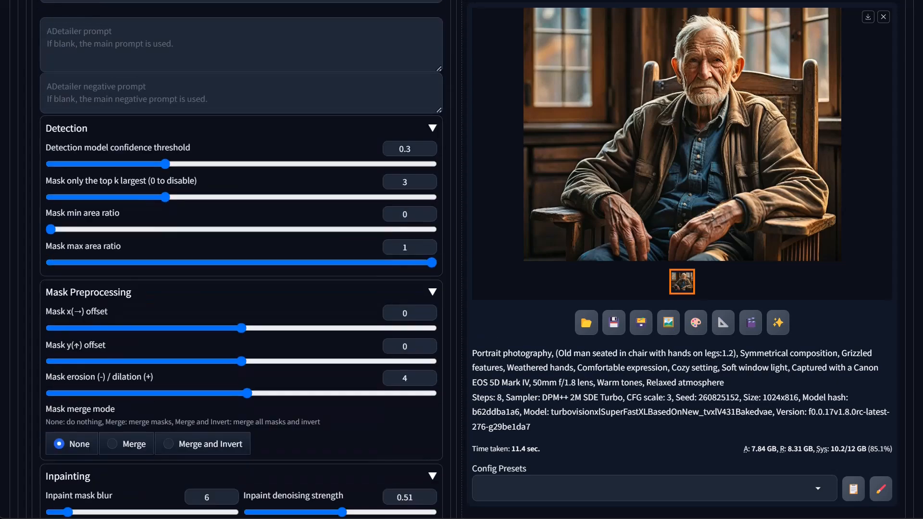
scroll(289, 375, up, 15)
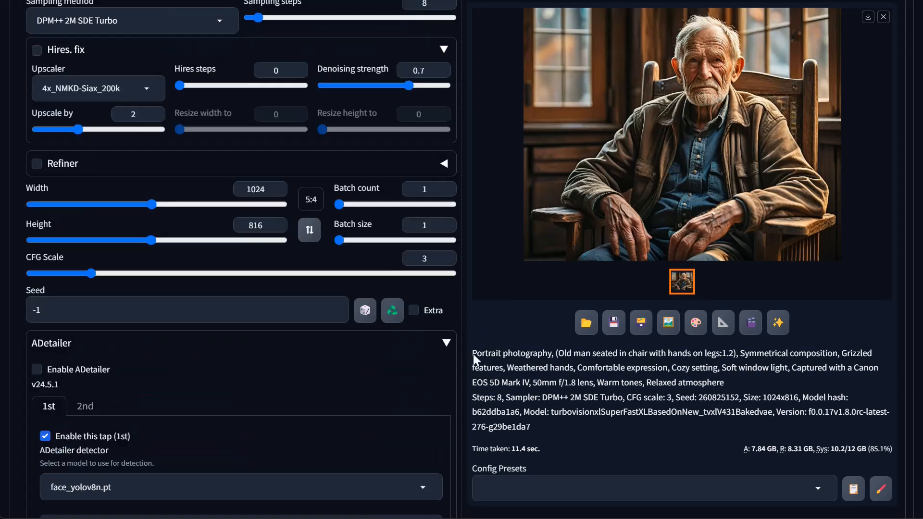
click(743, 139)
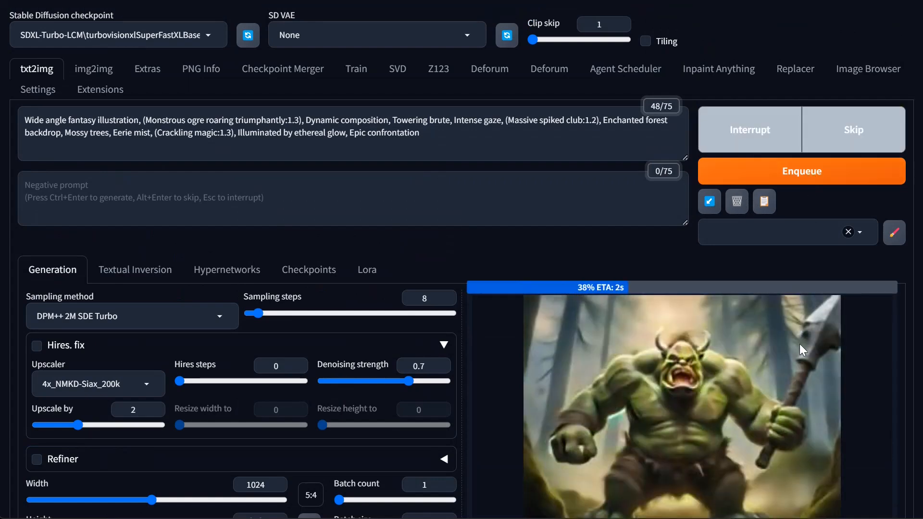
scroll(910, 349, down, 3)
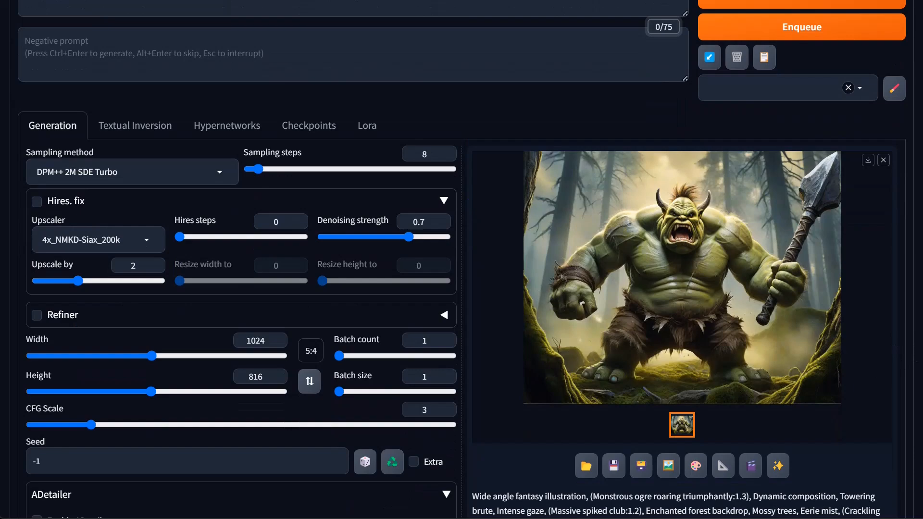
Generate a new ogre illustration with ADetailer enabled and inspect the finished image at full size.
scroll(45, 319, down, 5)
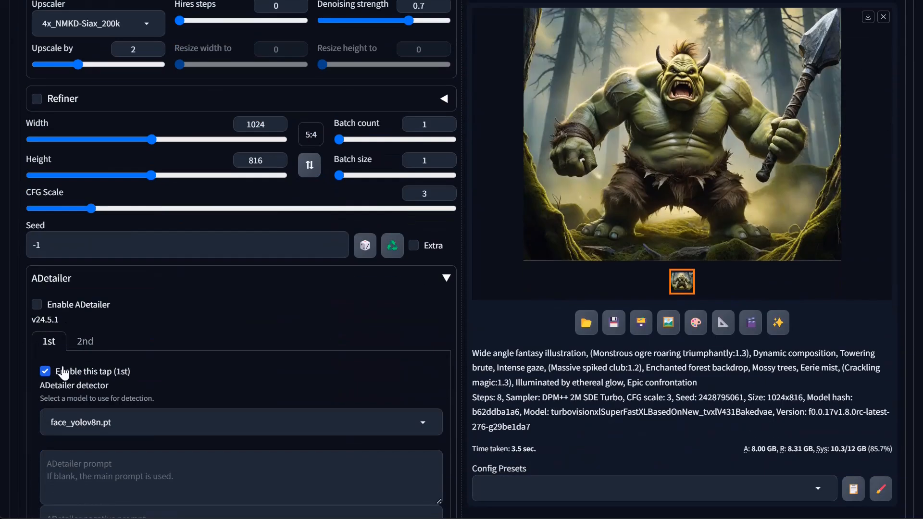
scroll(507, 331, up, 8)
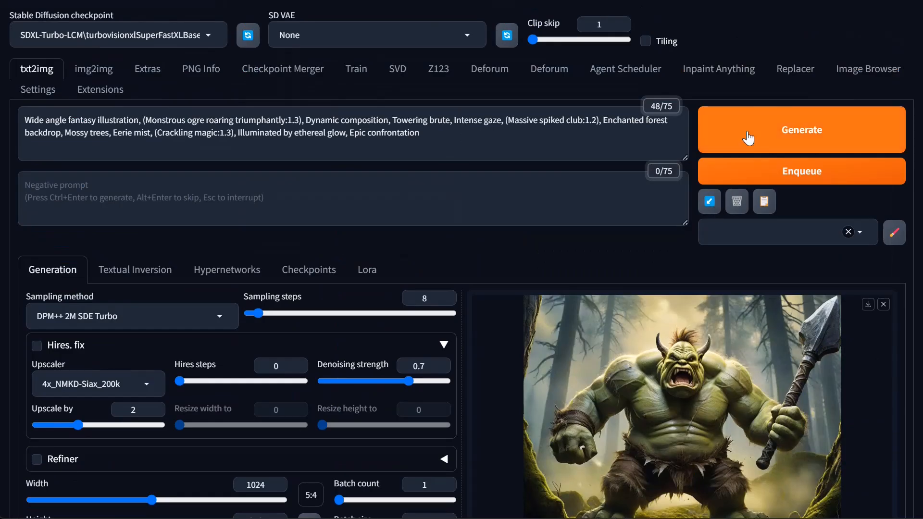
click(711, 137)
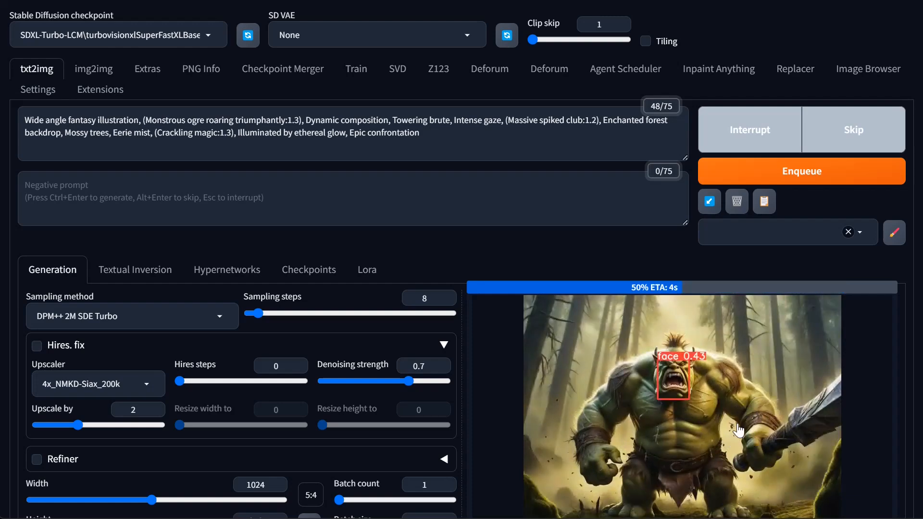
scroll(739, 430, down, 3)
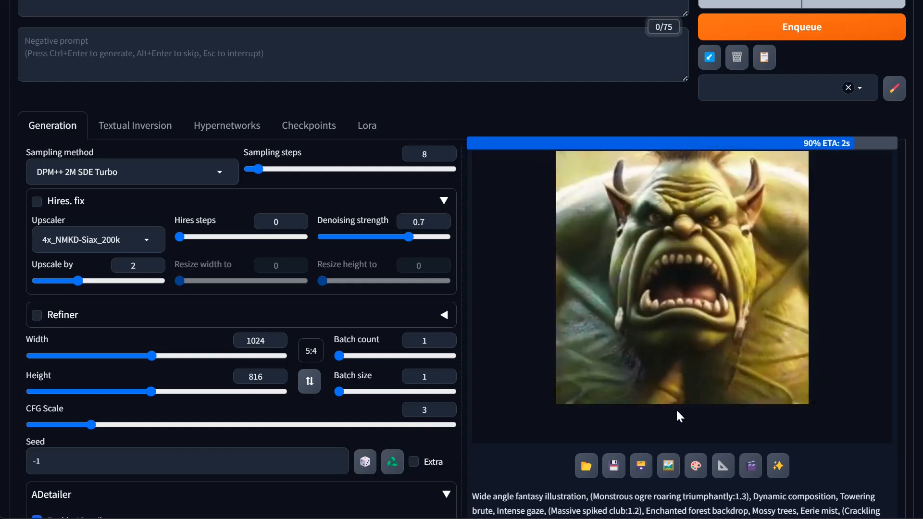
click(690, 312)
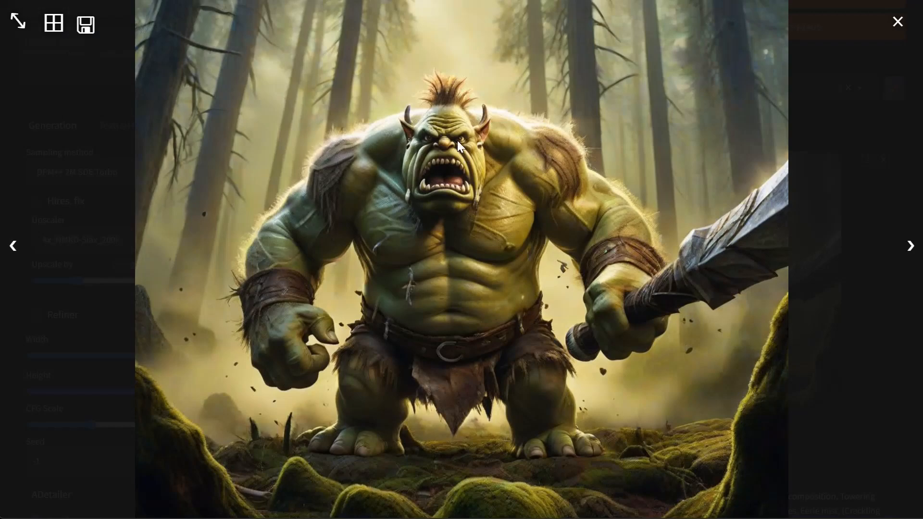
click(547, 264)
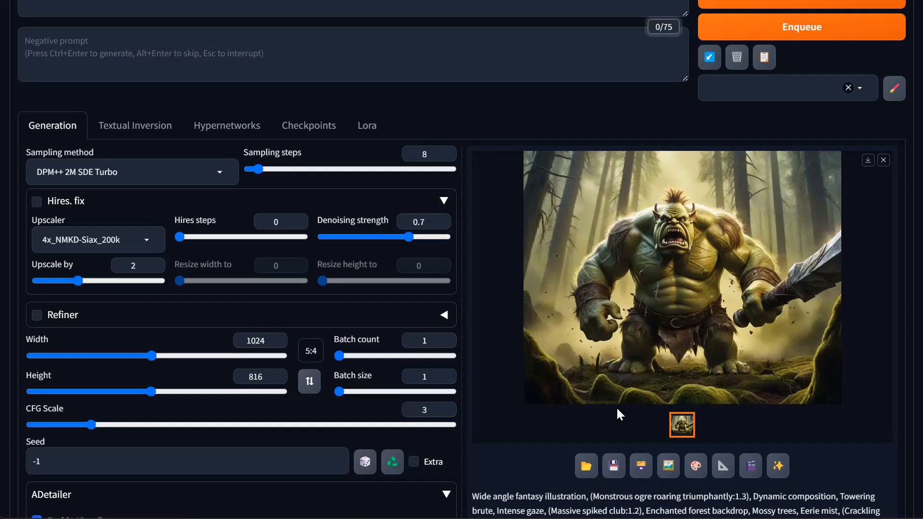